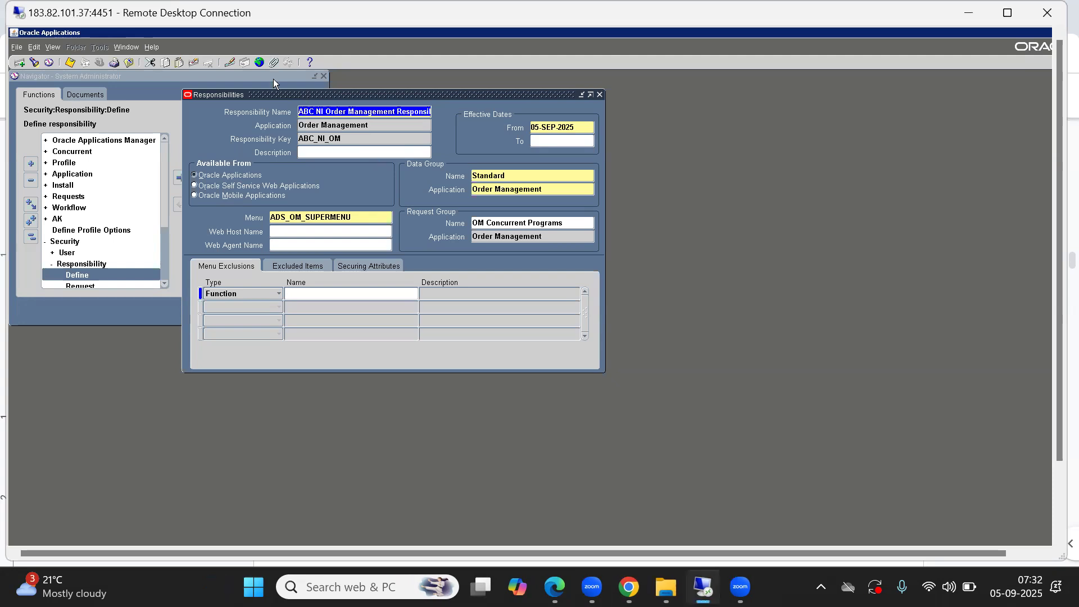
Step: Query the Responsibilities form for responsibility names matching %Inventory%Vision%Ope%
left_click_drag(298, 97, 289, 82)
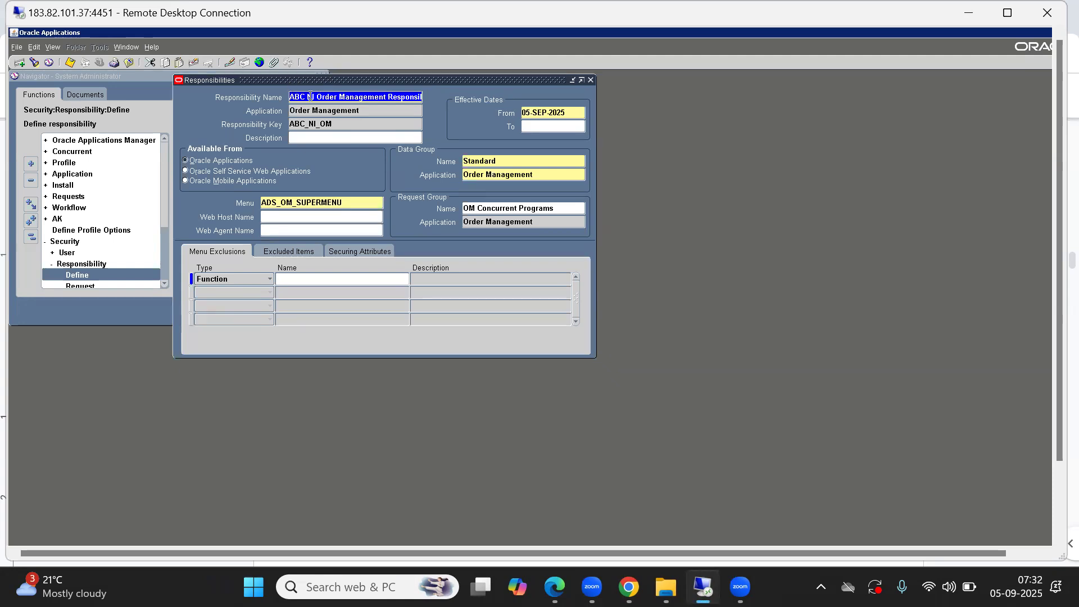
key("F11")
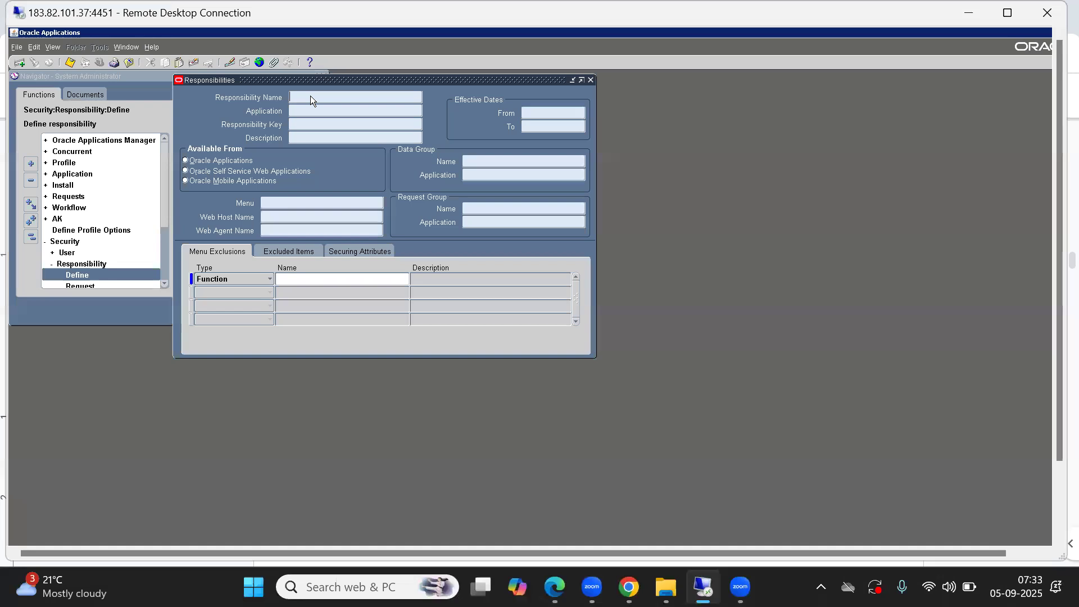
type("%IN")
key("BackSpace")
key("BackSpace")
key("BackSpace")
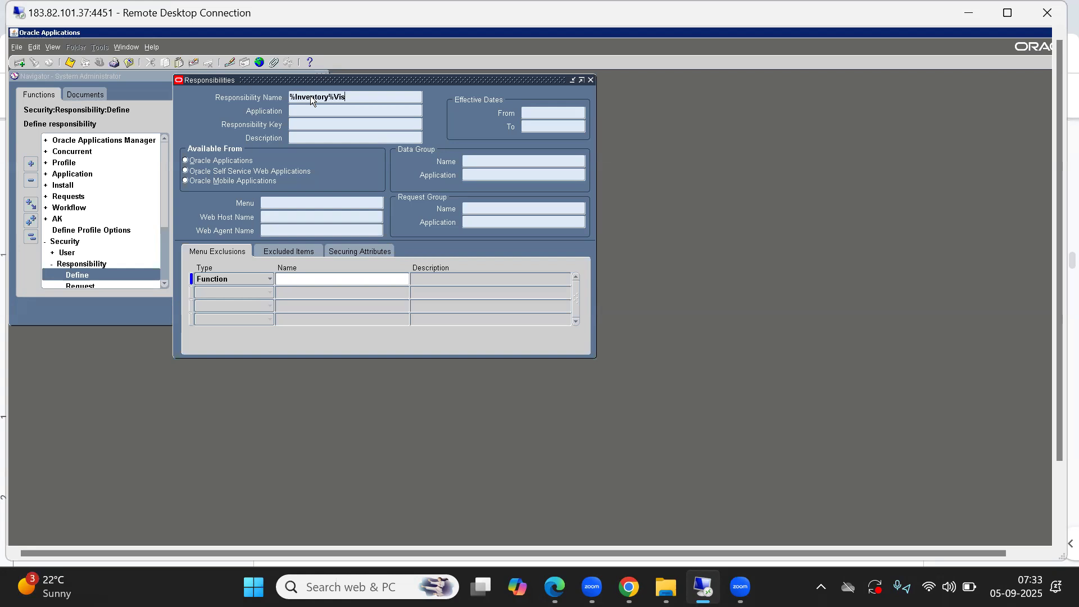
type("ion%Ope%")
key("ctrl+F11")
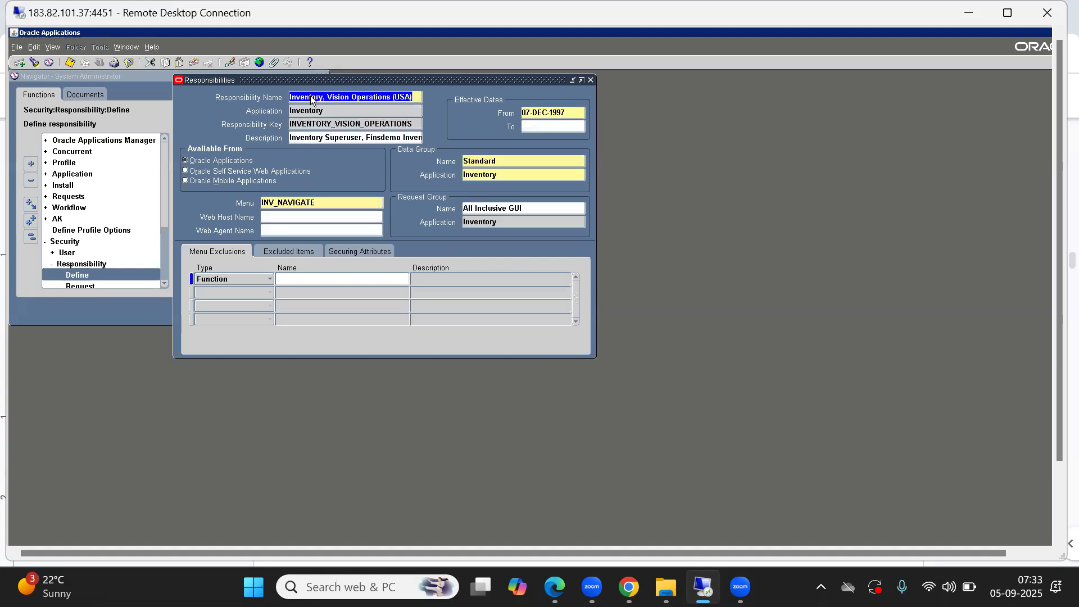
Step: Copy the menu name INV_NAVIGATE from the Inventory, Vision Operations (USA) responsibility and return to its name field
left_click(316, 204)
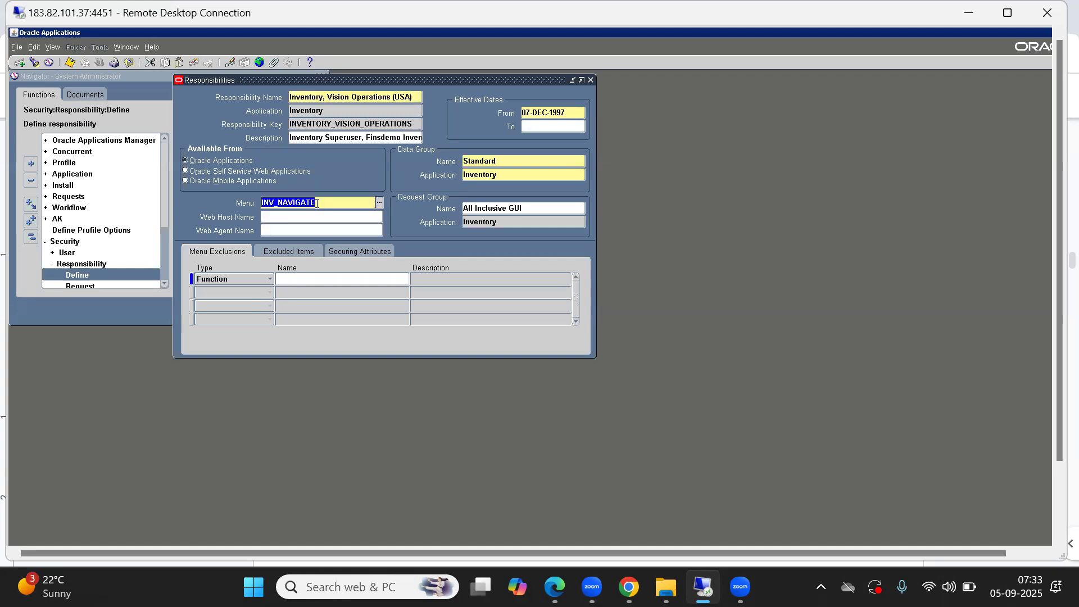
left_click(311, 95)
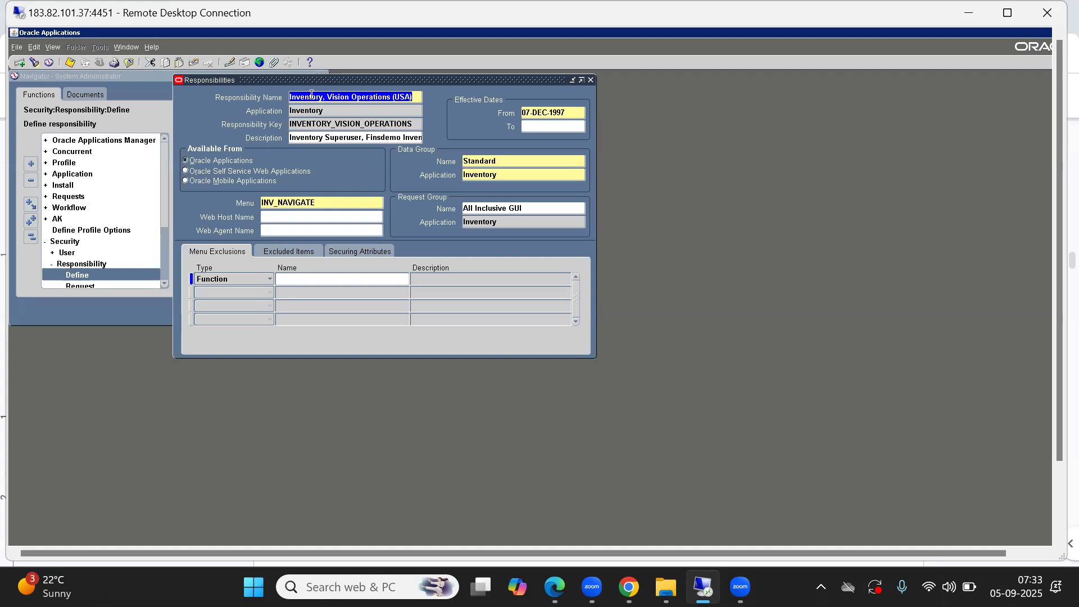
left_click(327, 199)
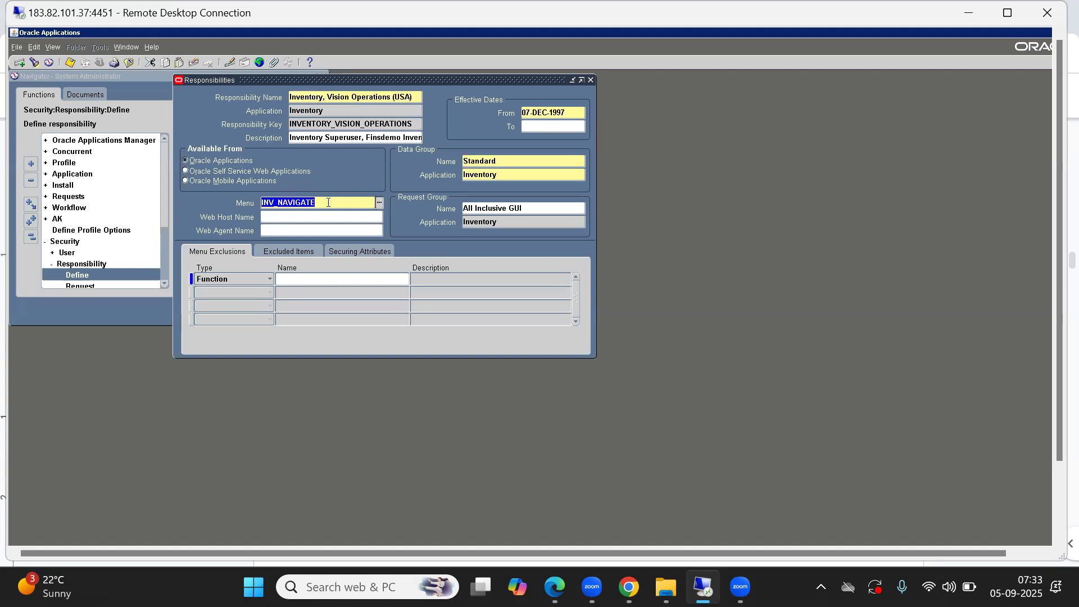
left_click(310, 98)
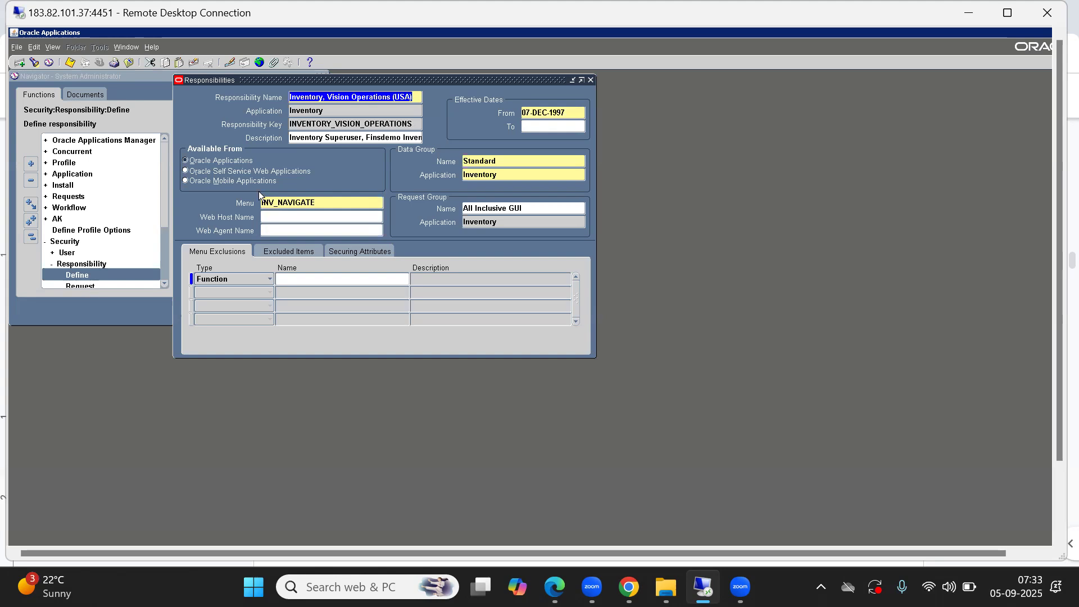
Step: Start a new responsibility record and name it "ABC SI Inventory Responsibility"
key("Down")
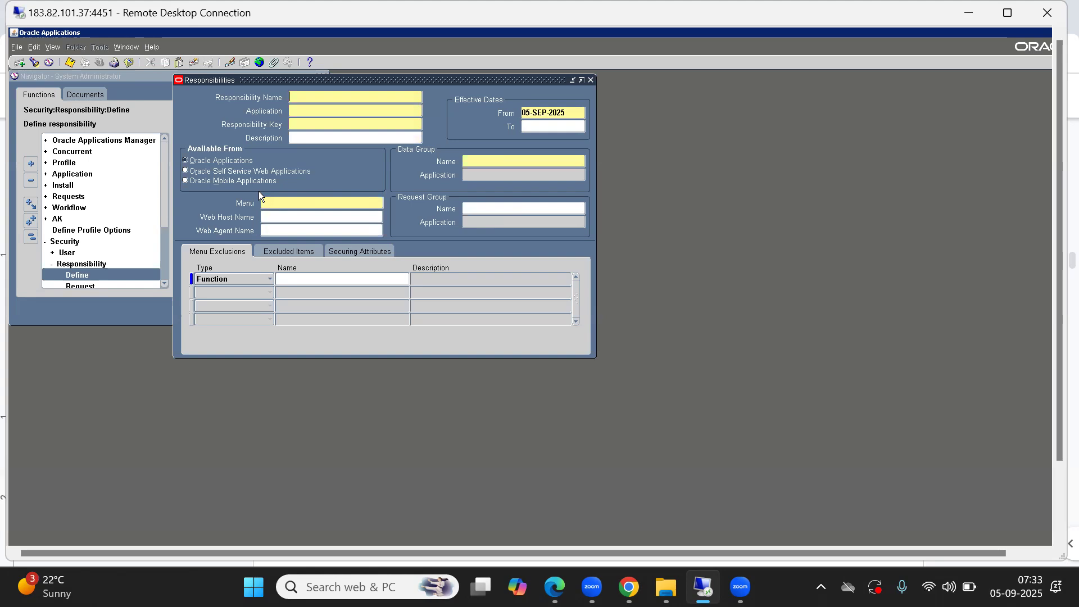
type("ABC SI Inventory Responsibility")
key("Tab")
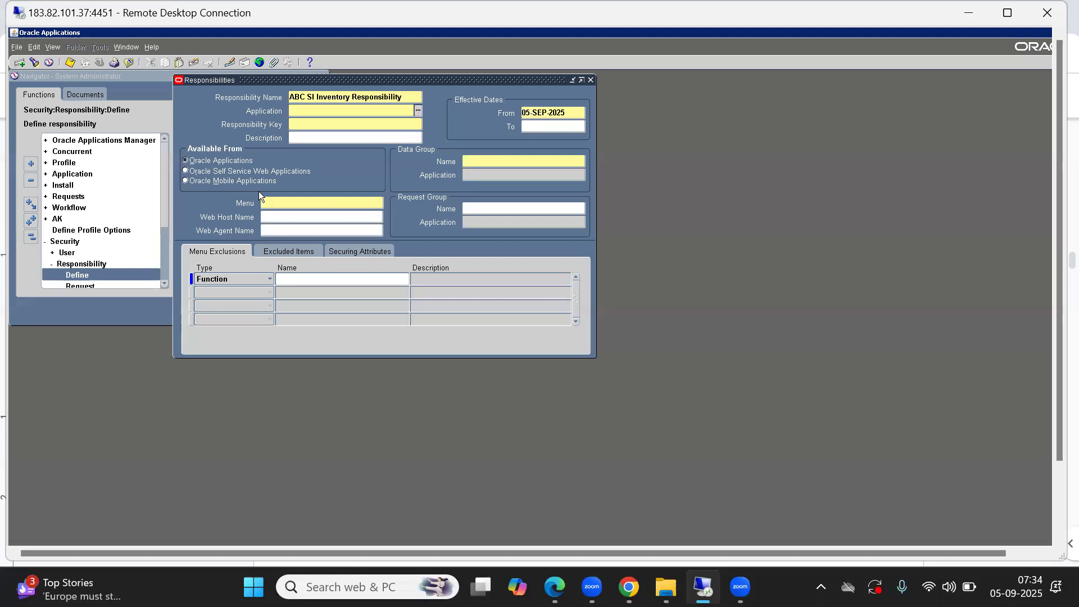
Step: Set the responsibility's application to Inventory and its responsibility key to ABC_SI_INV
type("inven")
key("Tab")
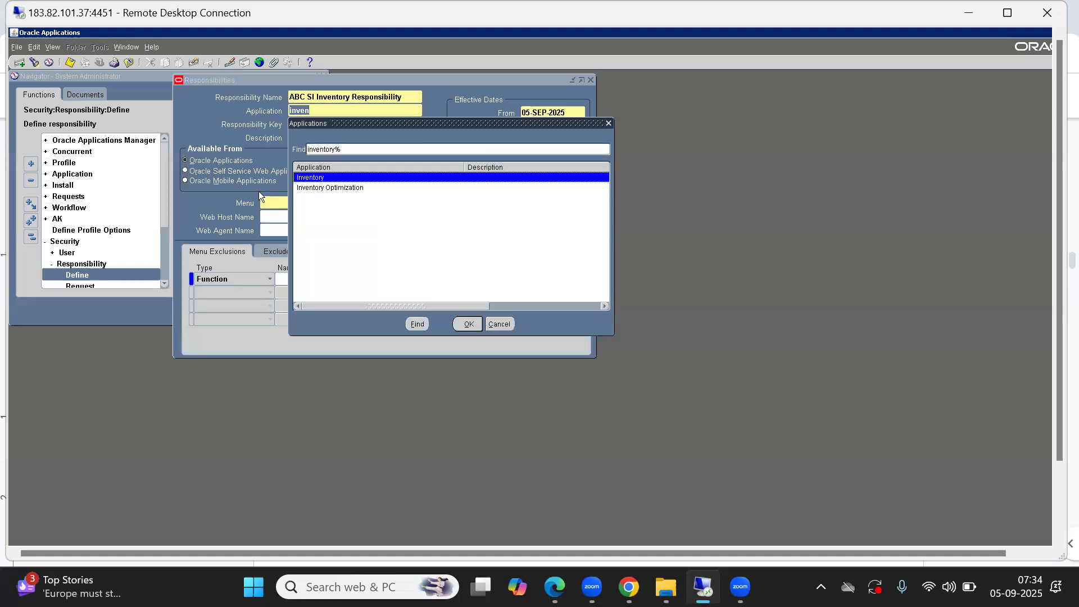
key("Return")
type("ABC_SI_INV")
key("Tab")
Step: Set the SI responsibility's data group to Standard with the Inventory application, and its menu to INV_NAVIGATE
key("Tab")
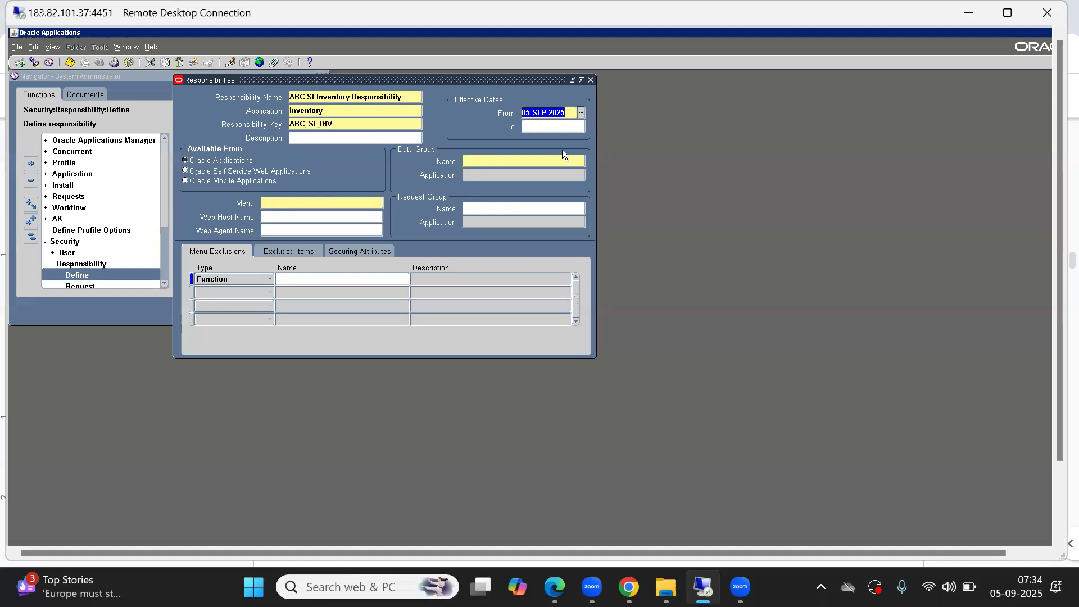
left_click(523, 162)
type("S")
key("Tab")
type("INVE")
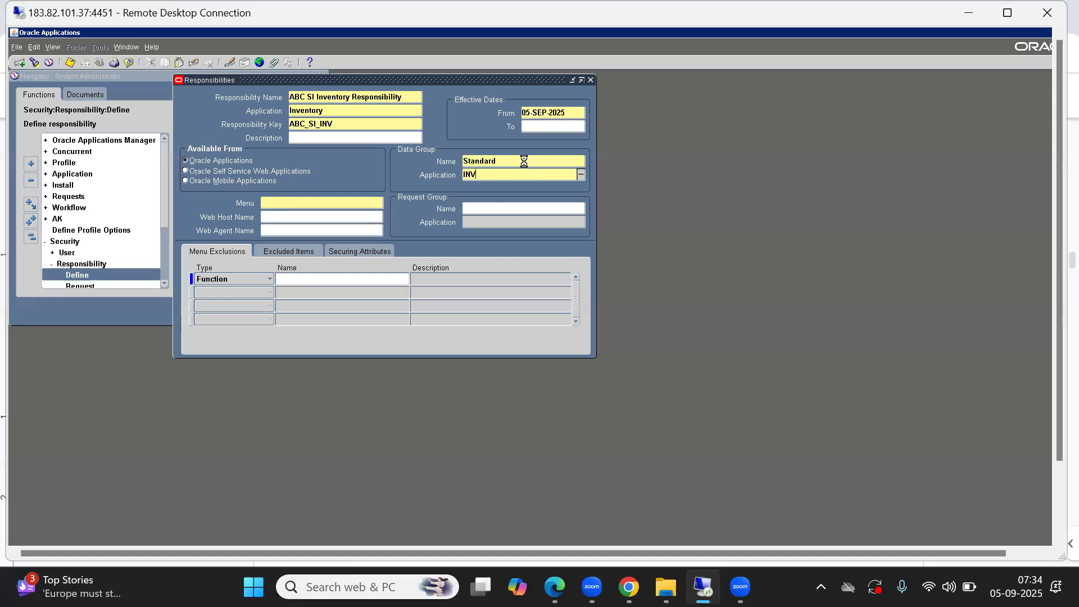
key("Tab")
key("Return")
type("INV_NAVIGATE")
key("Tab")
Step: Find the Inventory report groups, assign "All inclusive" as the SI responsibility's request group, and save the record
left_click(490, 212)
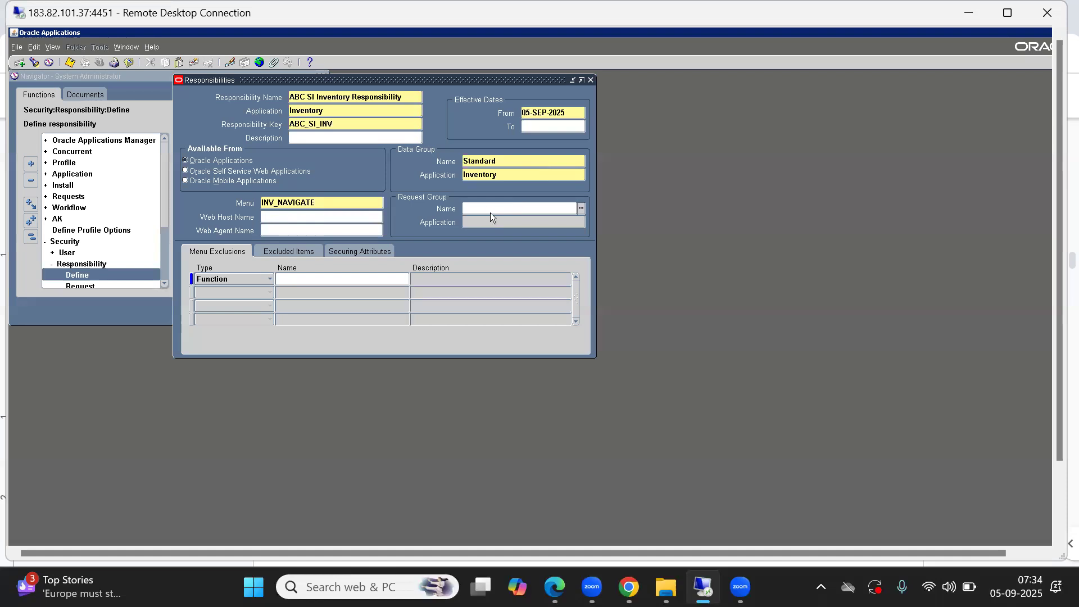
key("ctrl+l")
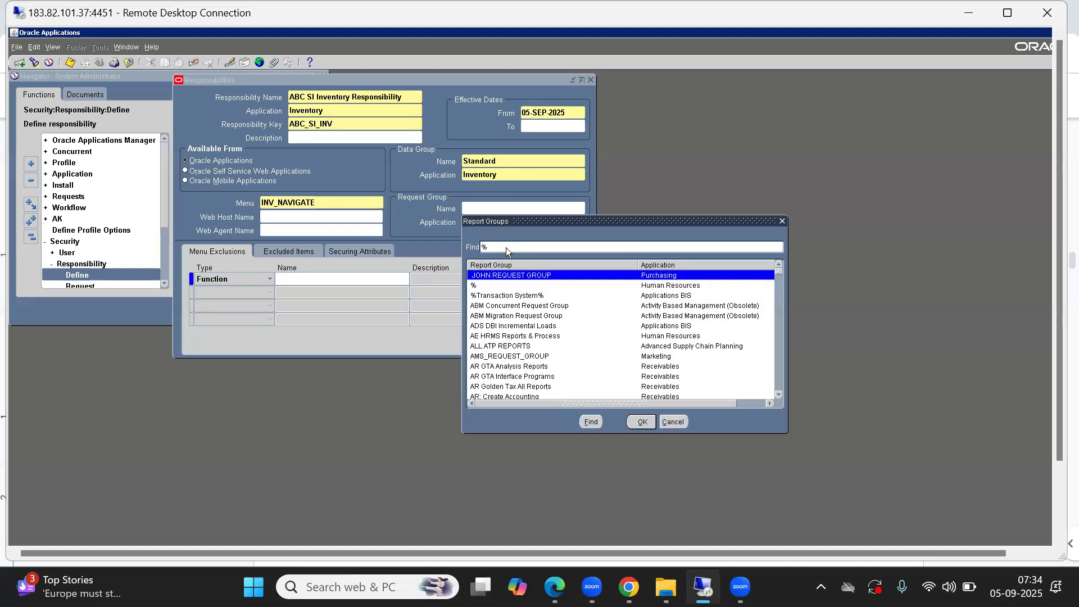
type("INVE")
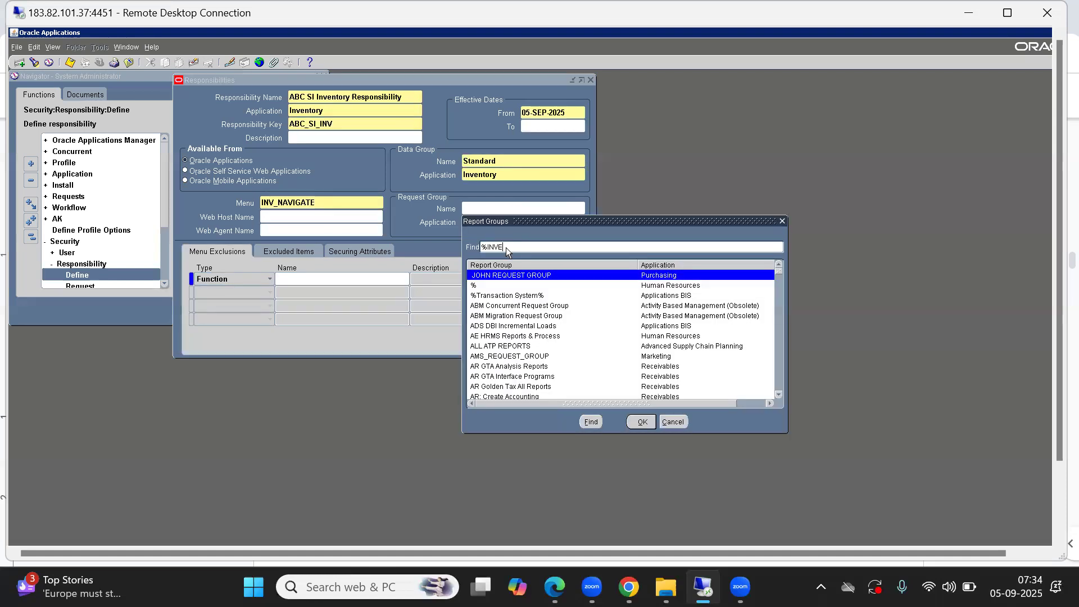
type("NTO%")
key("Return")
key("Down")
key("Down")
key("Down")
key("Down")
key("Down")
key("Down")
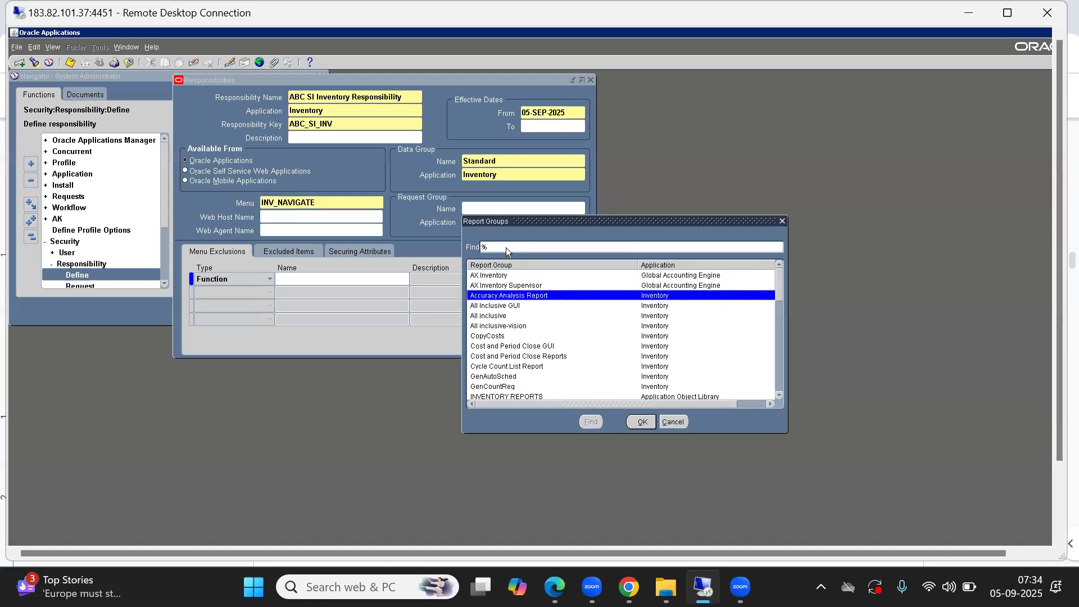
key("Up")
key("Up")
key("Up")
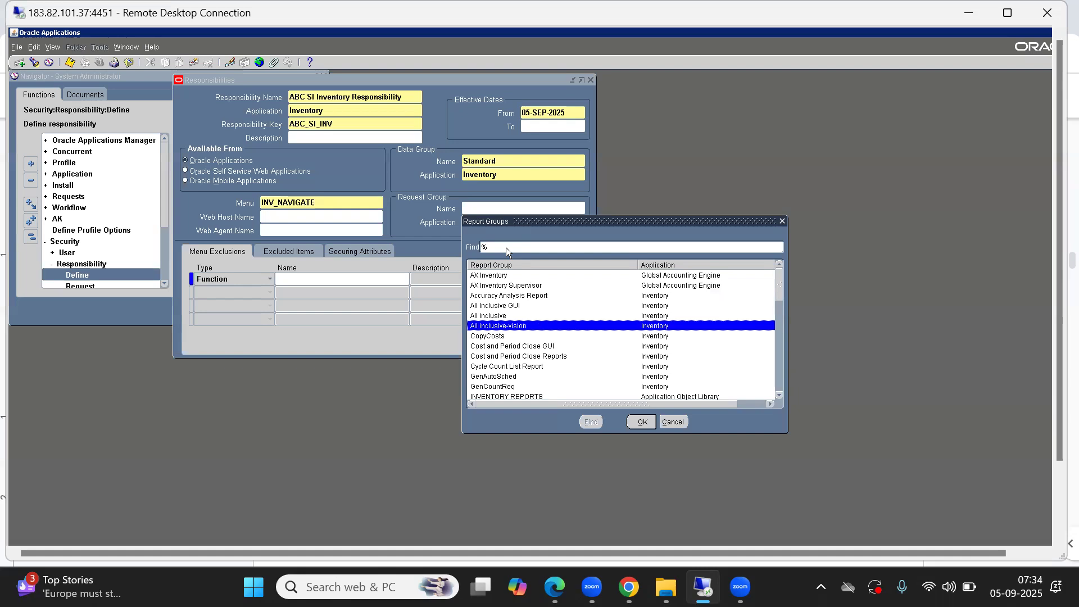
key("Return")
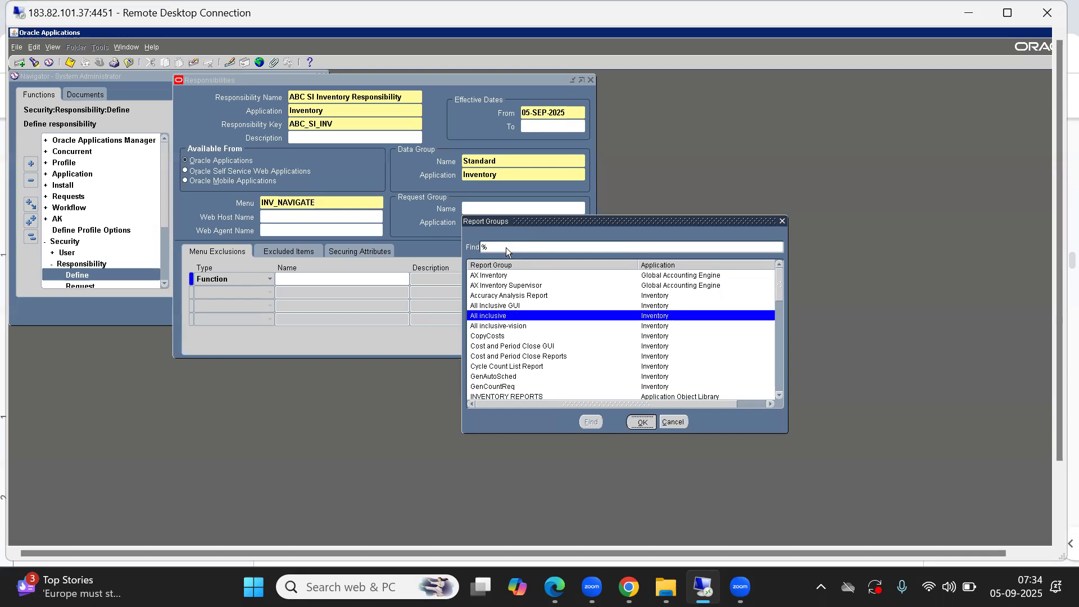
key("ctrl+s")
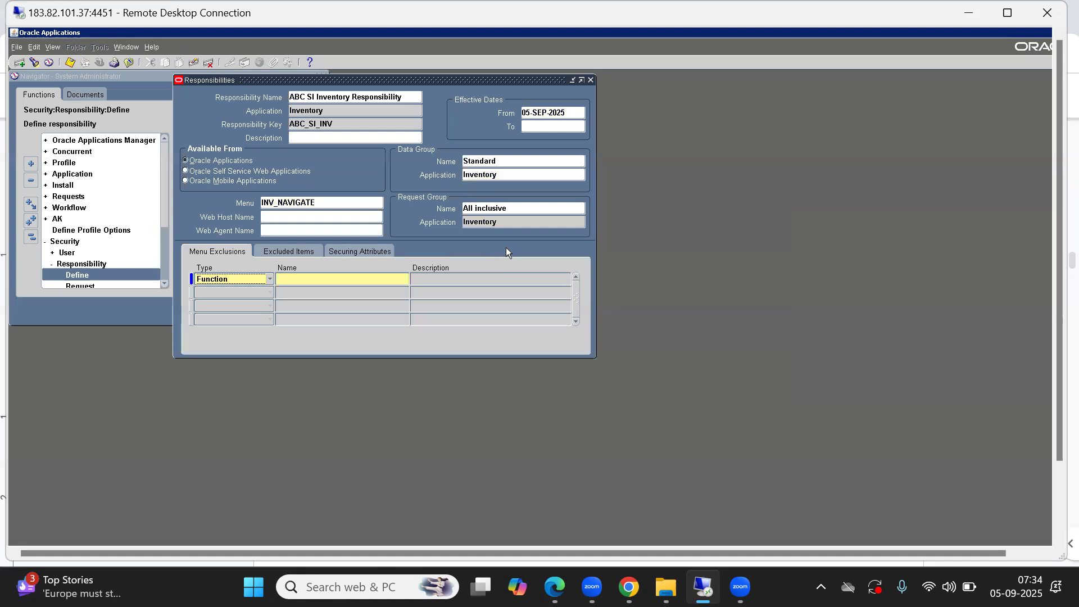
Step: Start another new responsibility record and name it "ABC NI Inventory Responsibility"
left_click(315, 95)
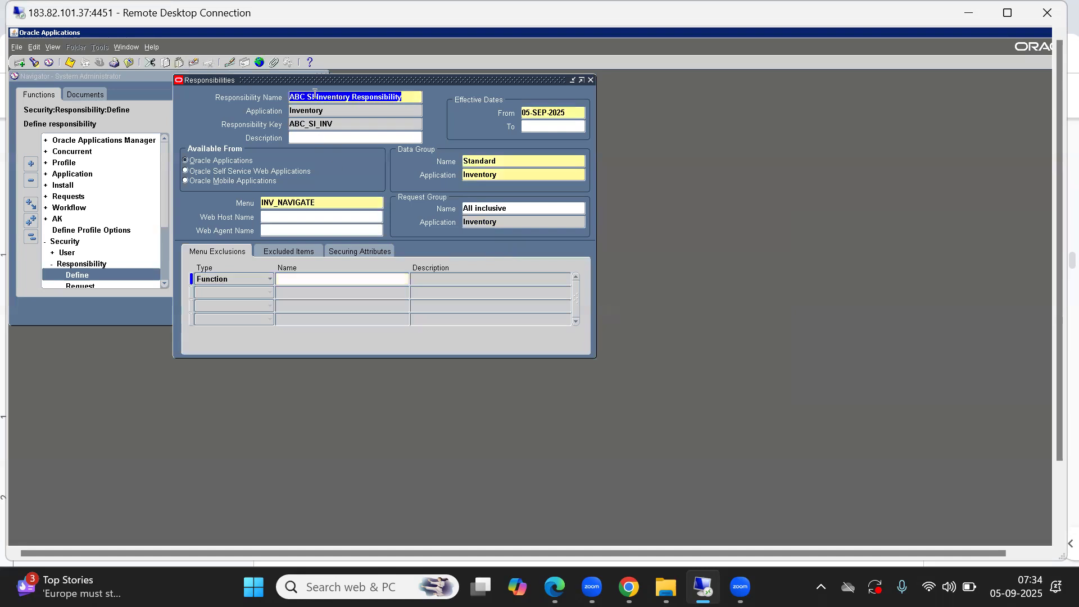
key("Down")
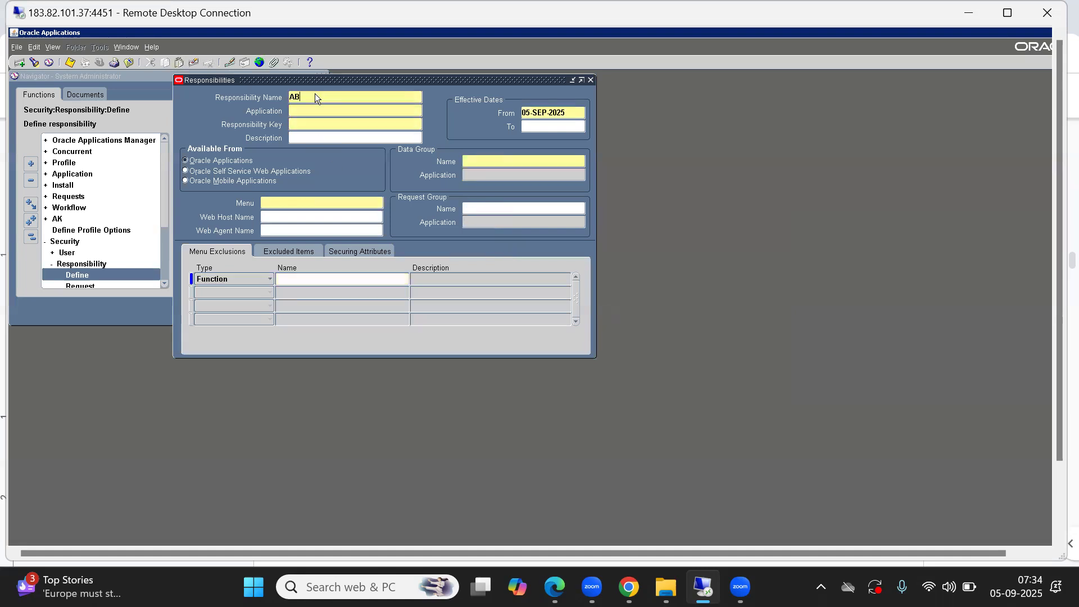
type("ABC NInventory Responsibility")
key("Tab")
key("Tab")
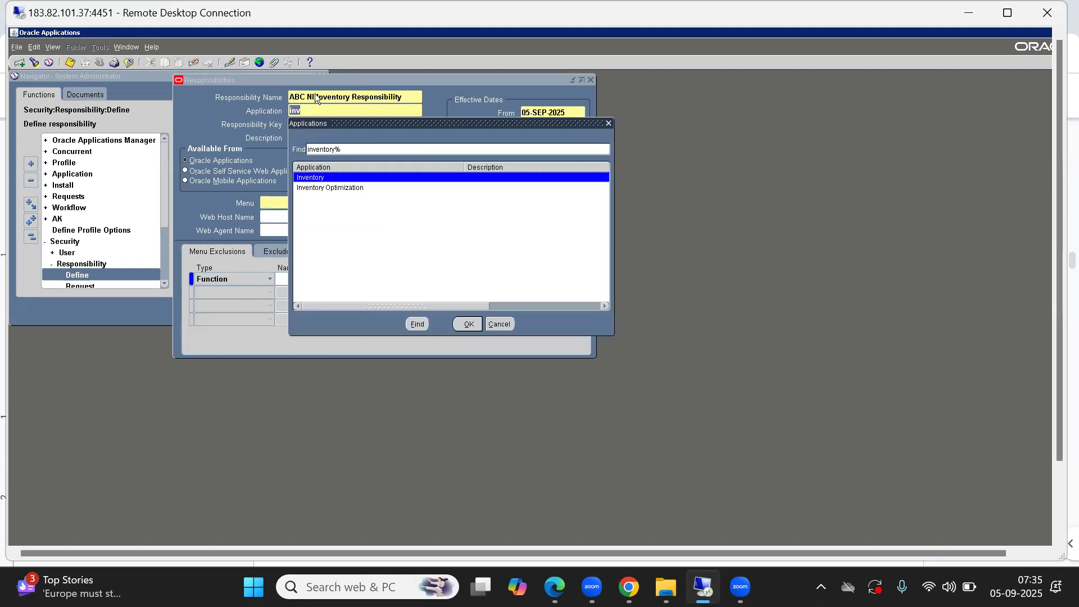
Step: Set the NI responsibility's application to Inventory and its responsibility key to ABC_NI_INV
key("Return")
type("ABC_NI")
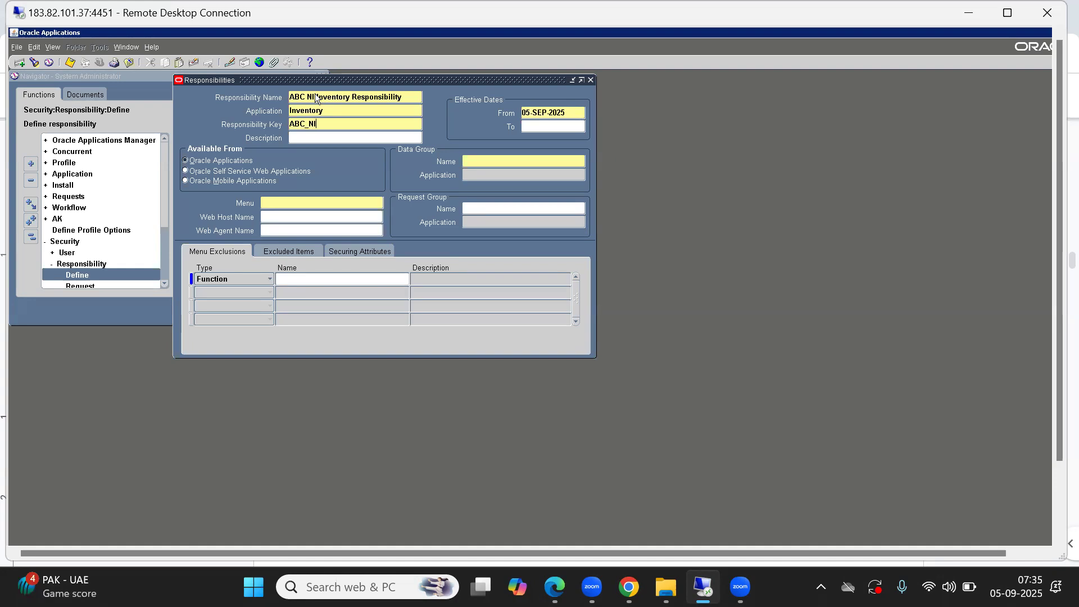
type("_INV")
key("Tab")
Step: Set the NI responsibility's data group to Standard with the Inventory application, and its menu to INV_NAVIGATE
left_click(503, 164)
type("S")
key("Tab")
type("IN")
key("Tab")
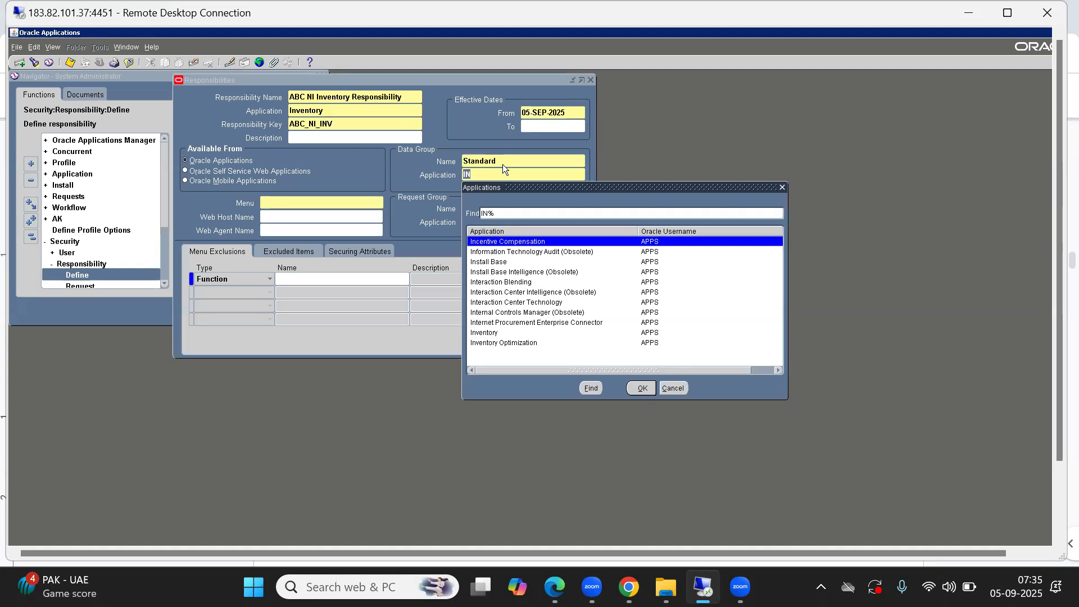
key("Down")
key("Down")
key("Down")
key("Down")
key("Down")
key("Down")
key("Down")
key("Down")
key("Down")
key("Return")
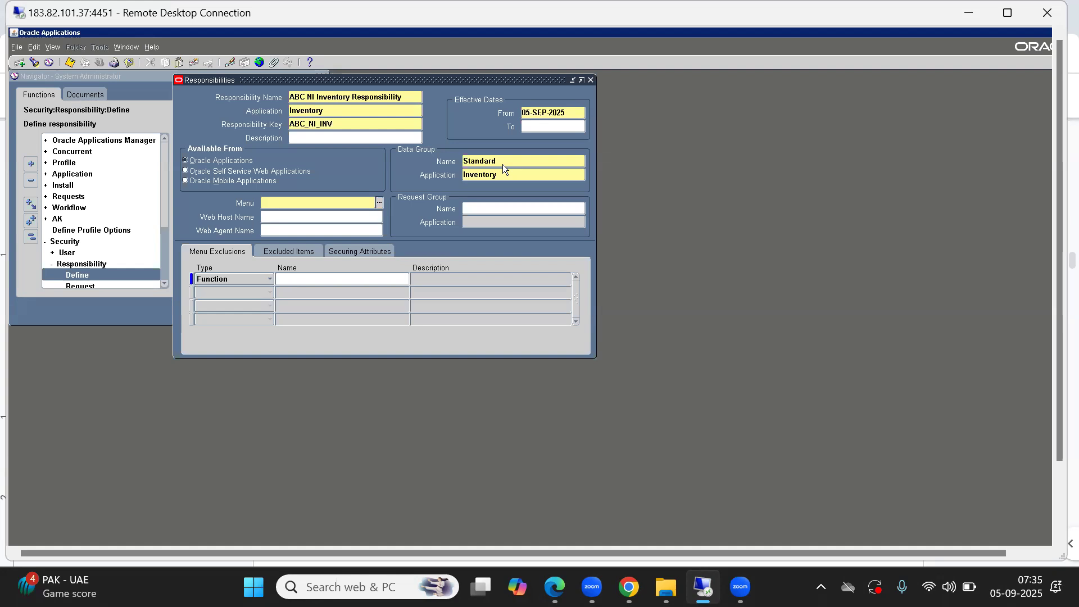
type("INV_NAVIGATE")
key("Tab")
Step: Assign the "All inclusive" Inventory request group to the NI responsibility, then save the record and close the form
left_click(485, 208)
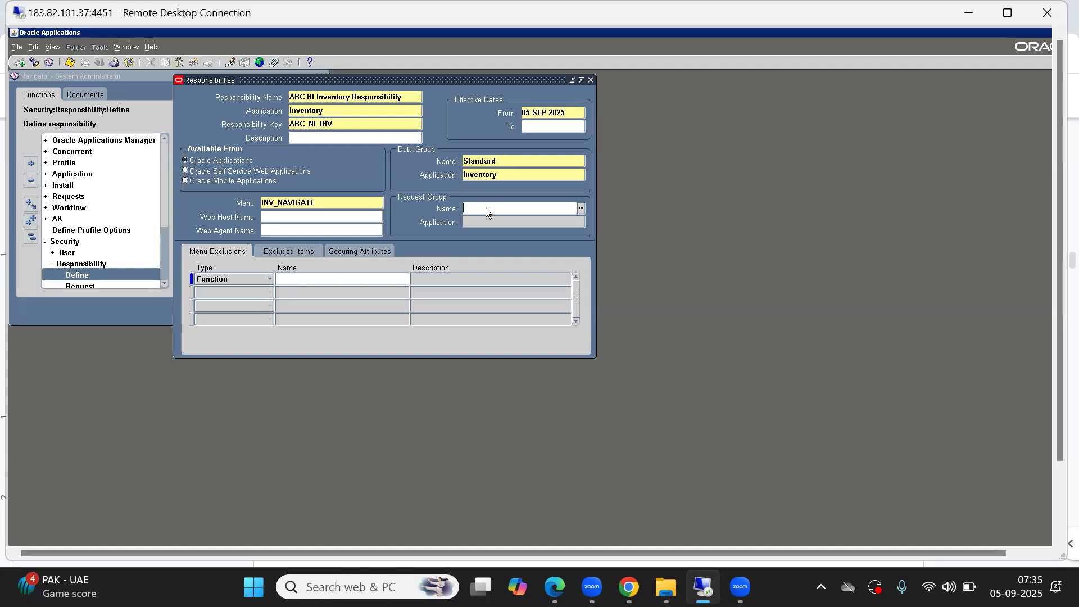
key("ctrl+l")
type("INVEN")
key("Down")
key("Down")
key("Down")
key("Down")
key("Down")
key("Down")
key("Down")
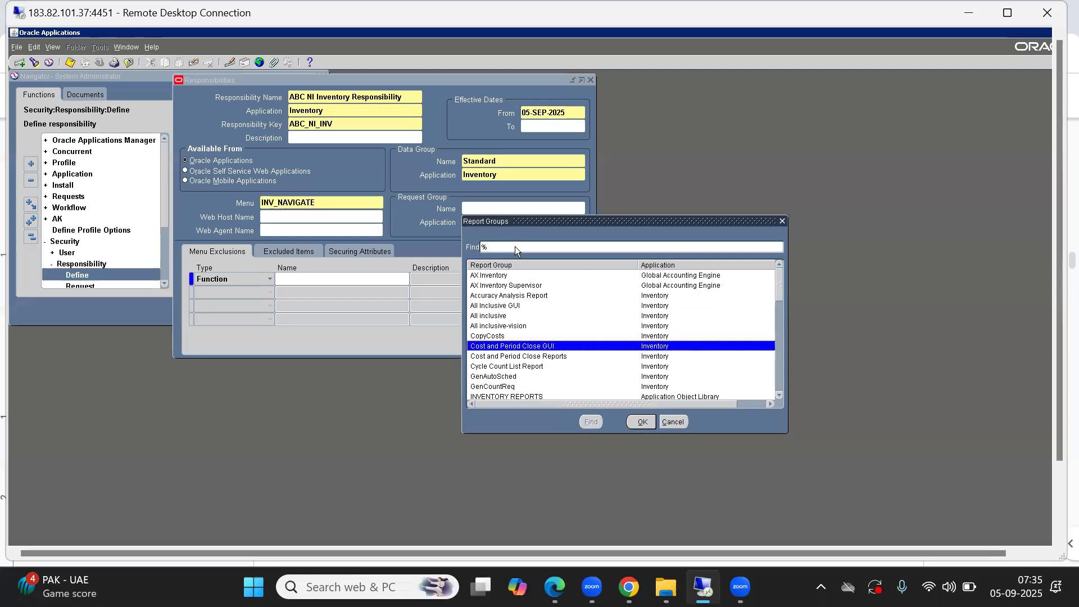
key("Up")
key("Up")
key("Up")
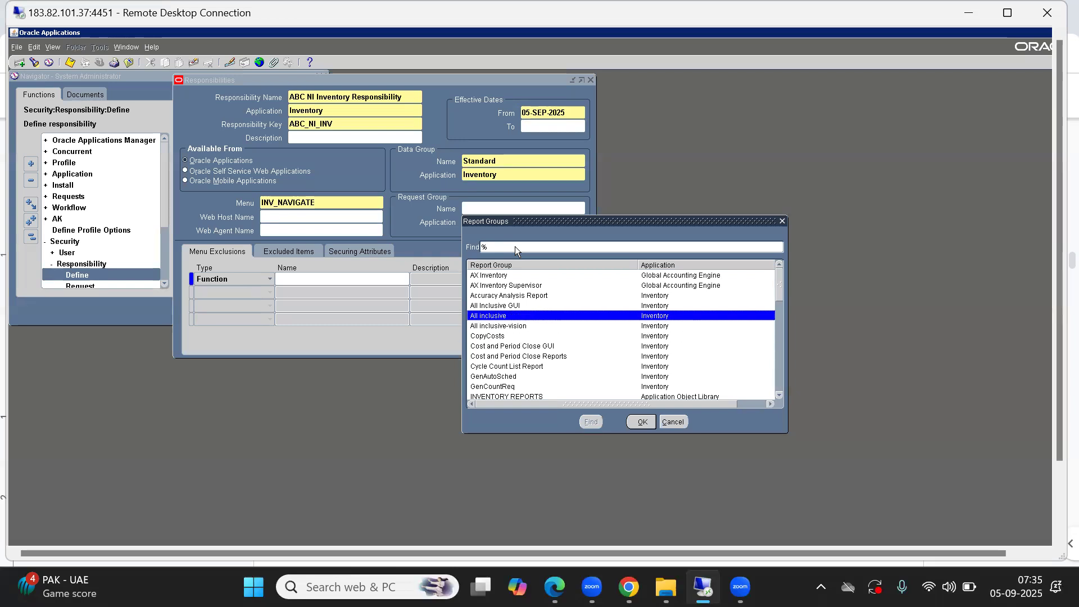
key("Return")
key("ctrl+s")
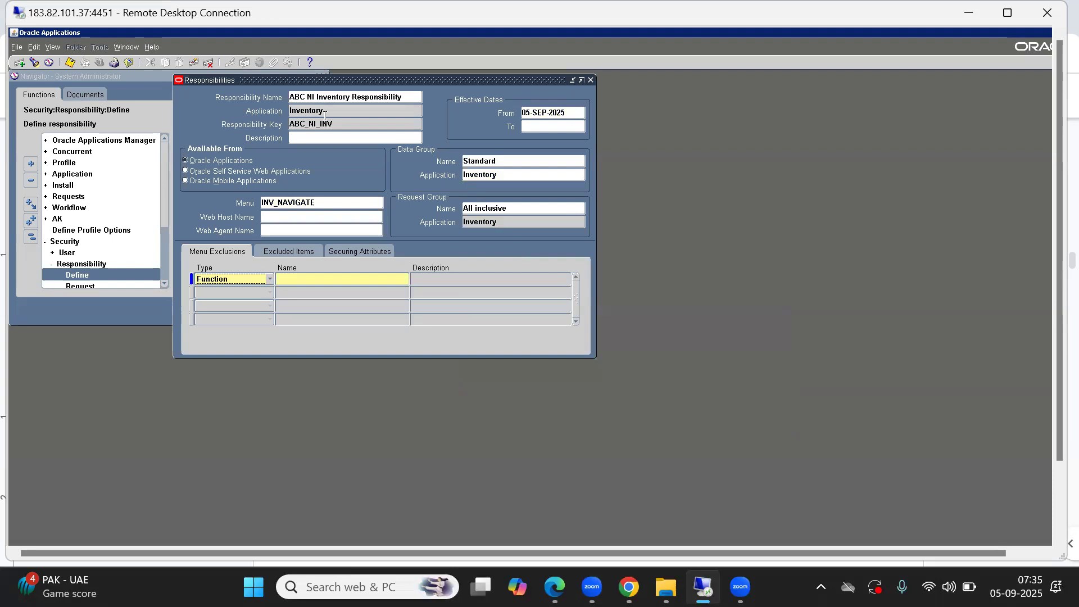
left_click(592, 80)
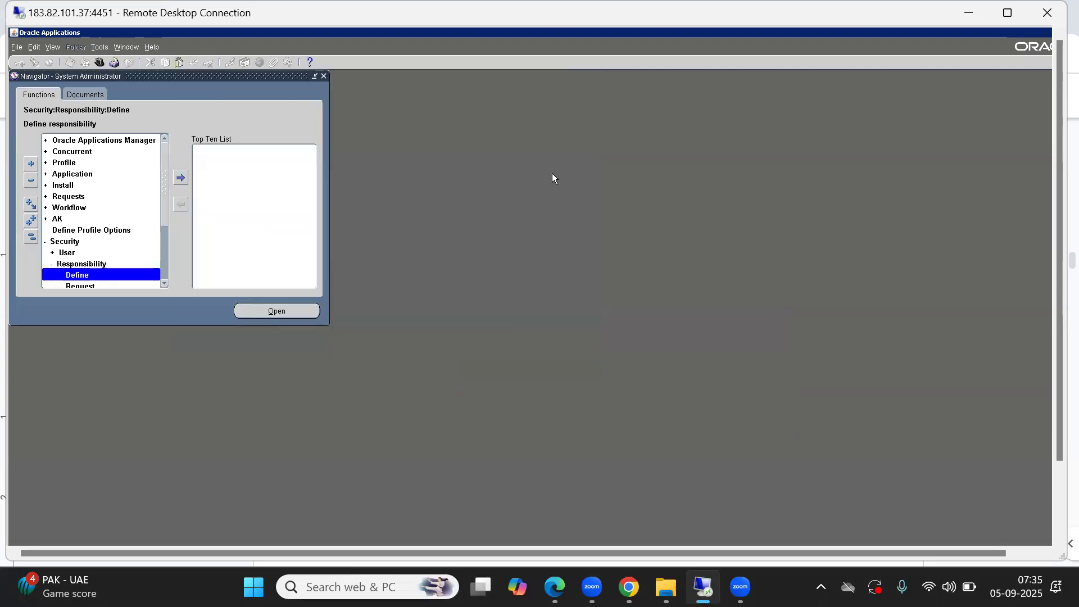
Step: Switch to the 1. Multi Org Setup document in Google Docs and review the list of required ABC responsibilities
key("alt+Tab")
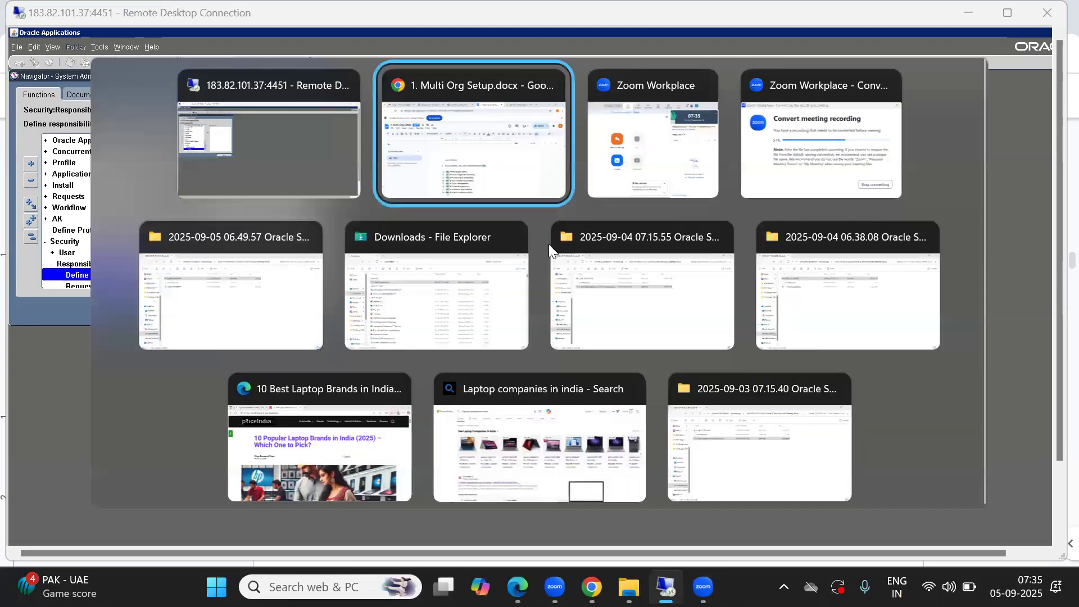
left_click_drag(376, 414, 550, 527)
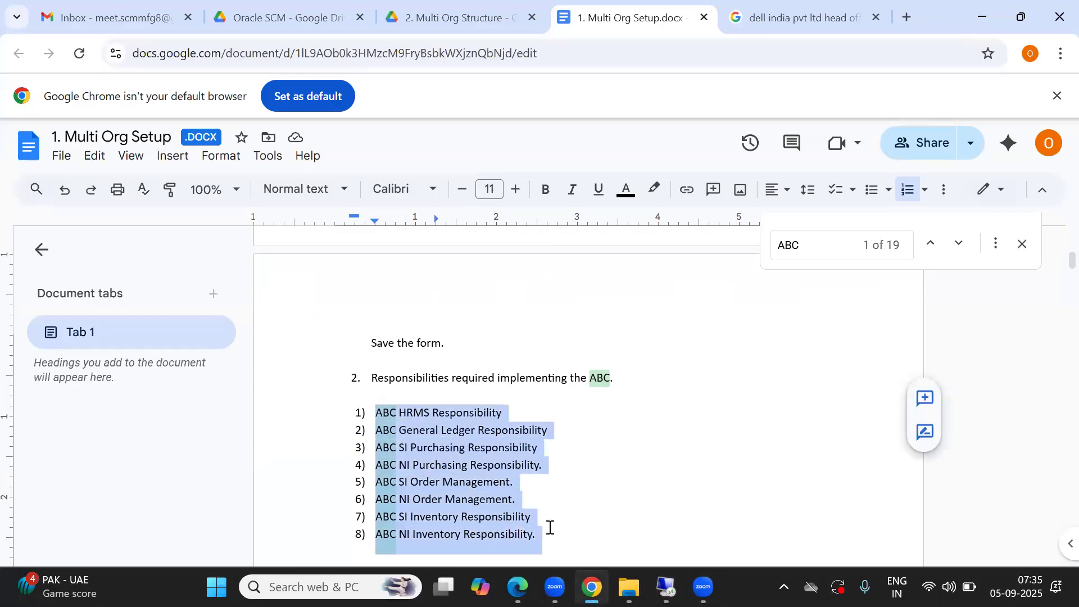
left_click(502, 501)
Step: Return to Oracle Applications and collapse all branches of the System Administrator navigator
key("alt+Tab")
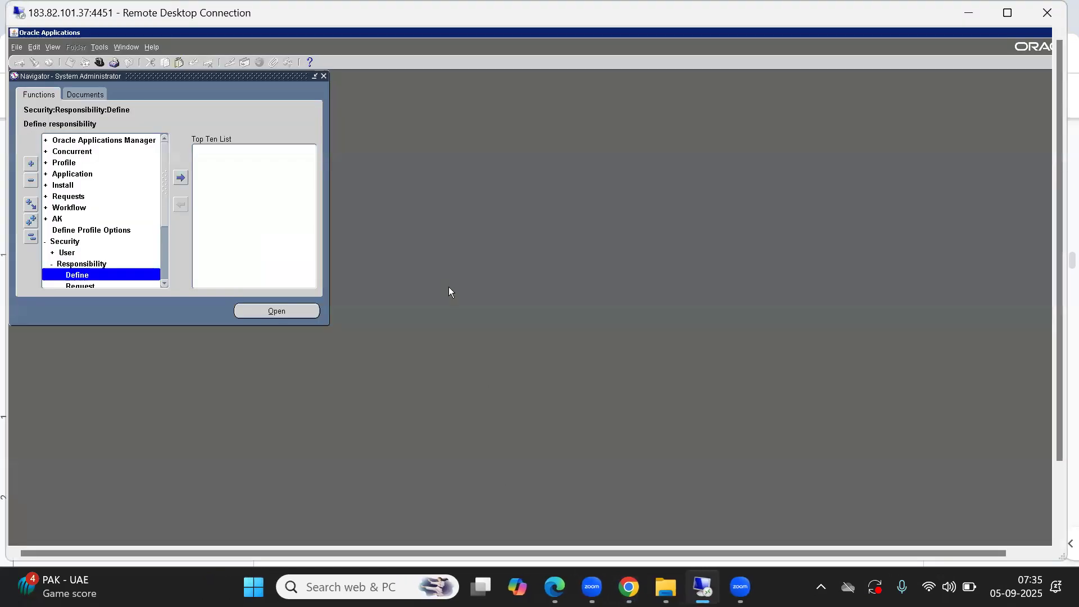
left_click(32, 241)
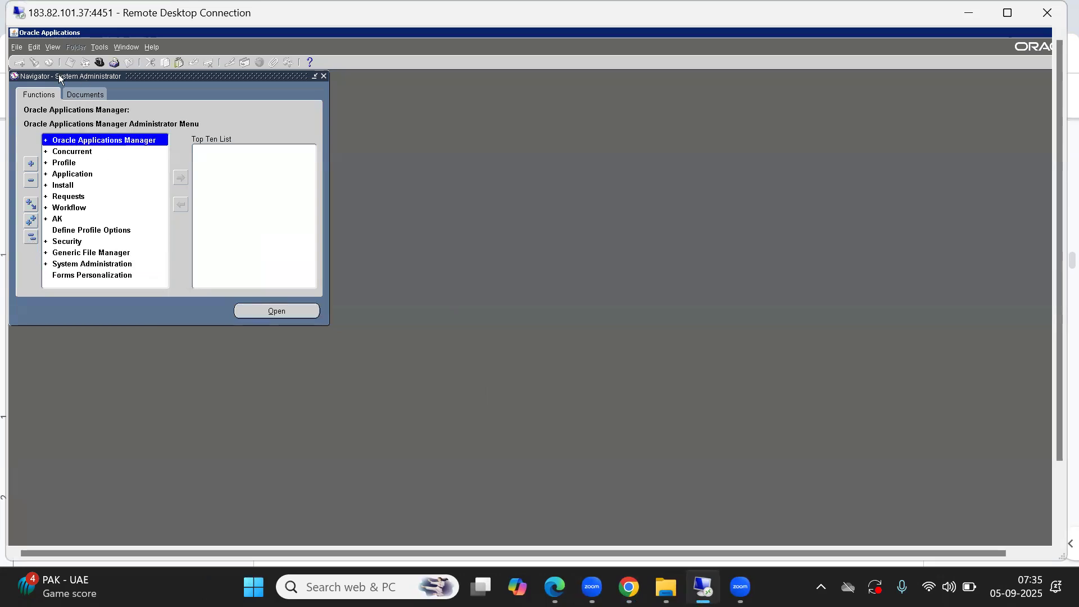
Step: Look through the responsibilities available to the signed-in user and choose System Administrator
left_click(101, 63)
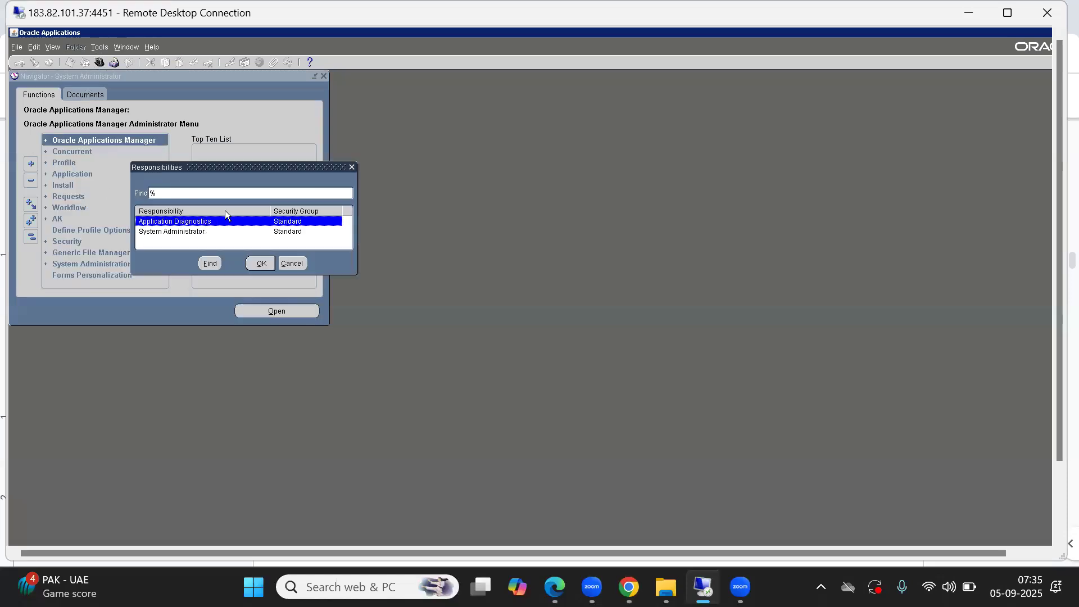
left_click(158, 233)
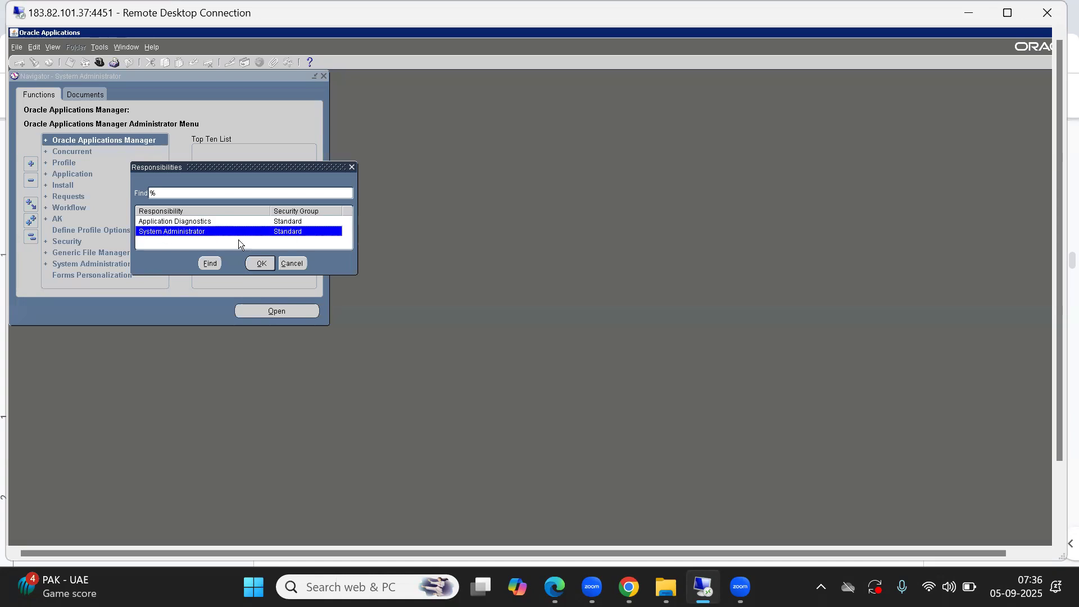
left_click(261, 263)
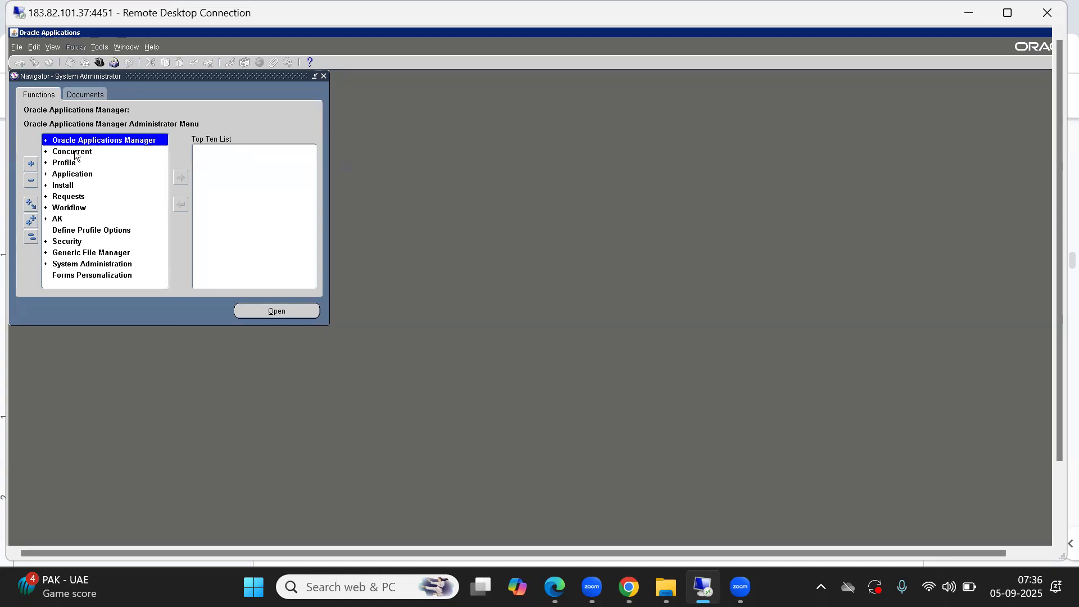
Step: Open the Users form from Security > User > Define and move it clear of the navigator
left_click(30, 237)
key("Down")
key("Down")
key("Down")
key("Down")
key("Down")
key("Down")
key("Down")
key("Down")
key("Down")
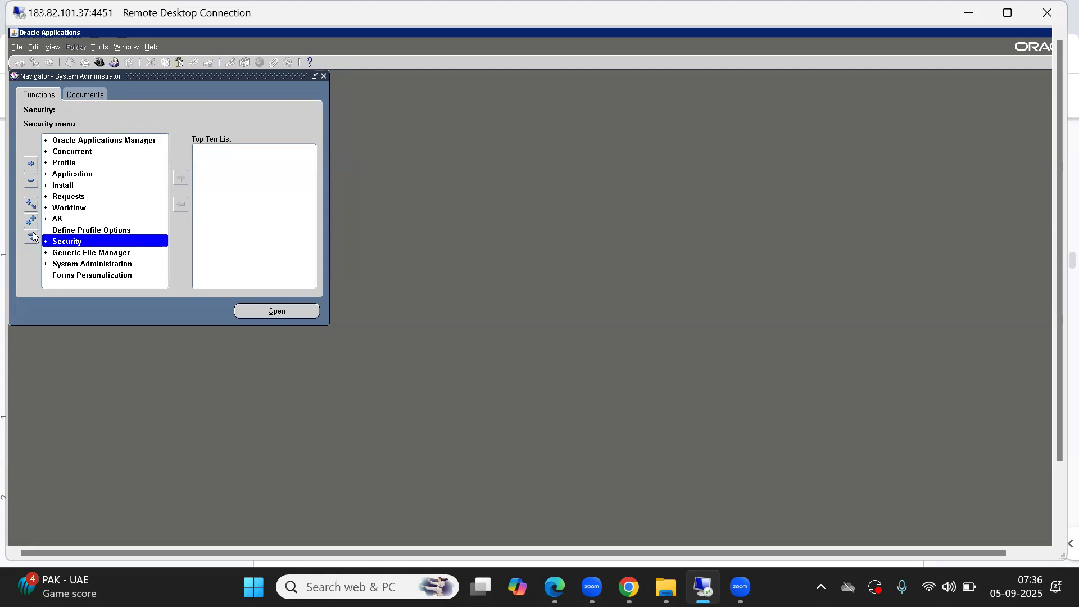
key("Return")
key("Return")
key("Return")
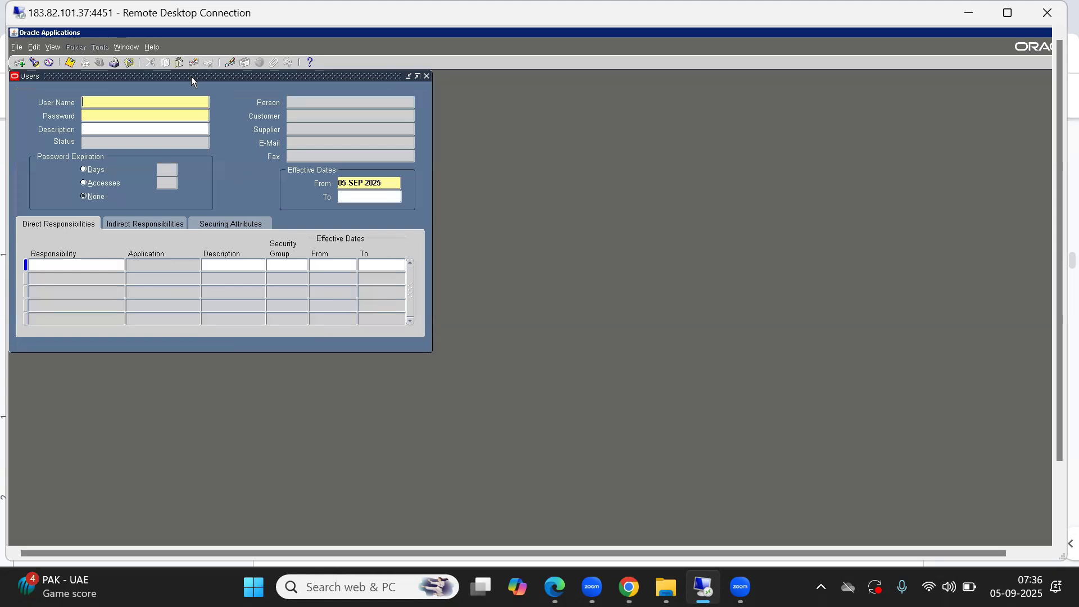
left_click_drag(191, 77, 397, 115)
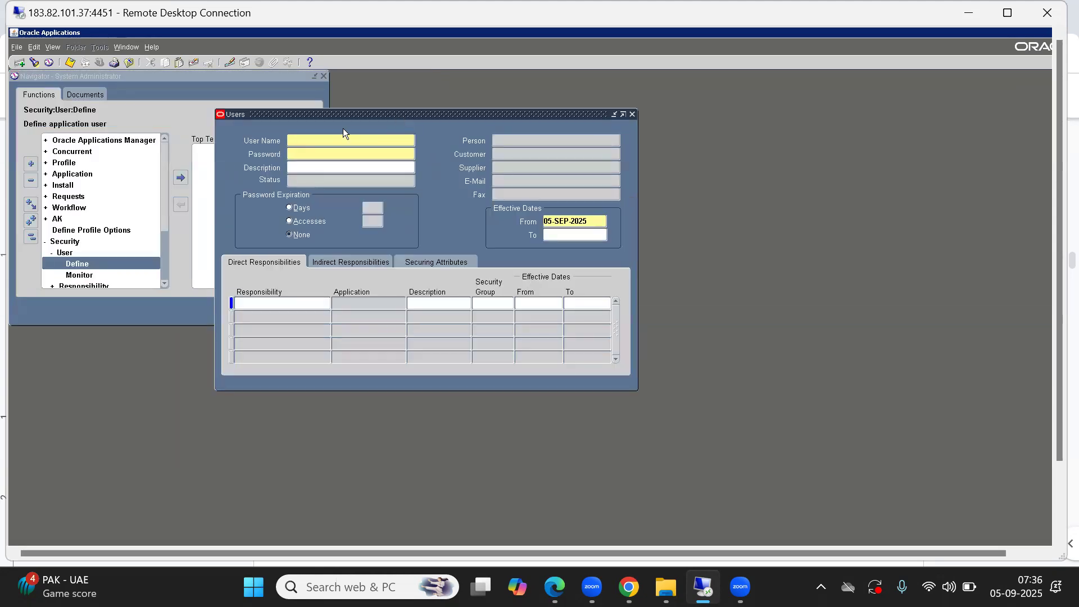
Step: Find the existing user ABC_SCM_IMP and load its record in the Users form
left_click(35, 62)
type("ABC_SCM_IMP%")
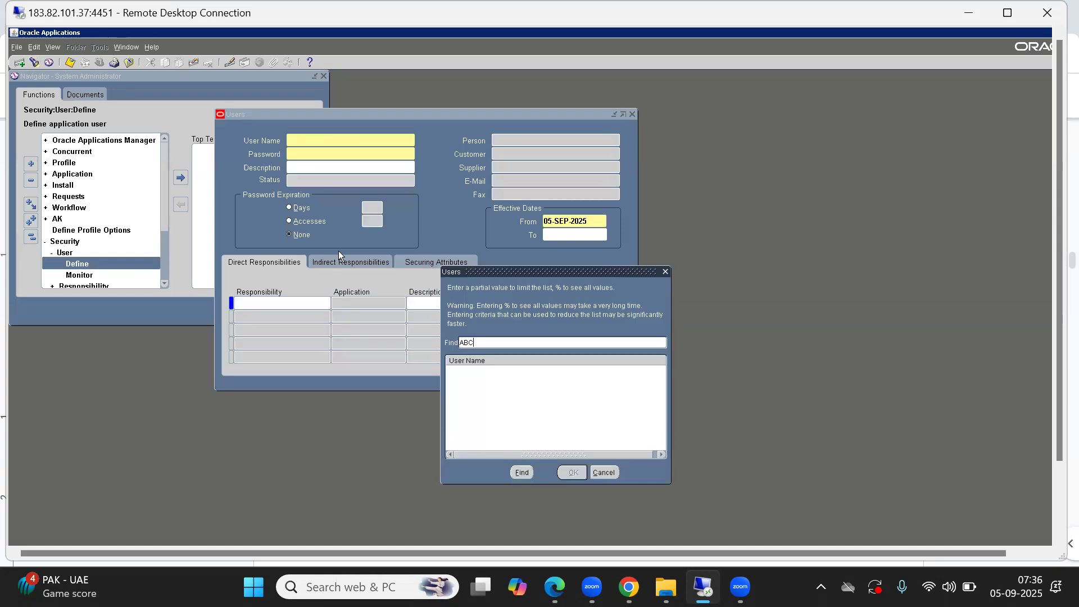
key("Return")
key("Return")
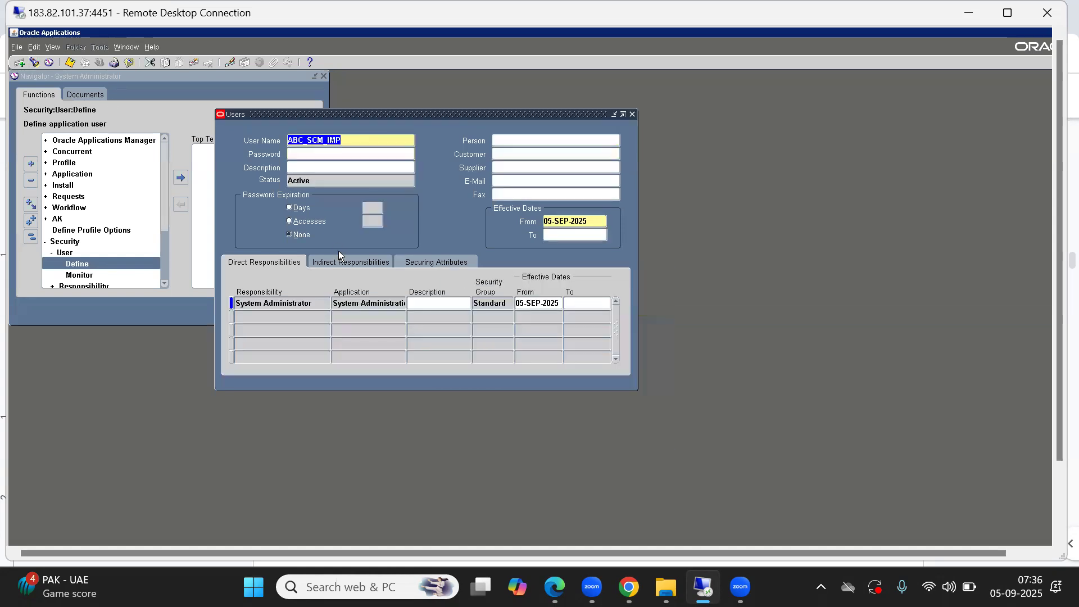
Step: Add the ABC HRMS Responsibility to the user's direct responsibilities, below System Administrator
left_click(291, 316)
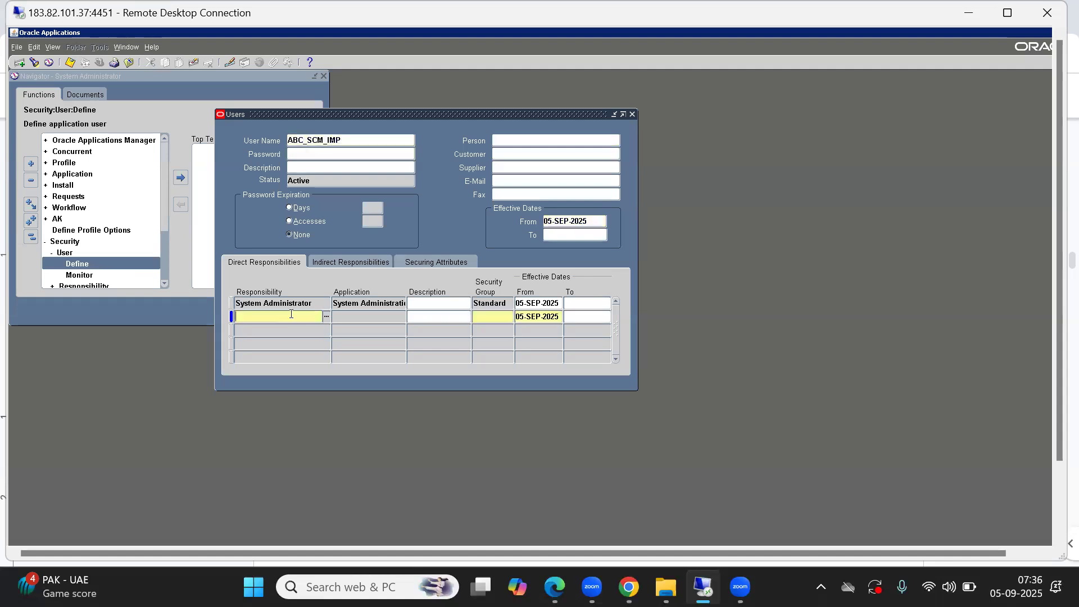
double_click(231, 316)
type("ABC")
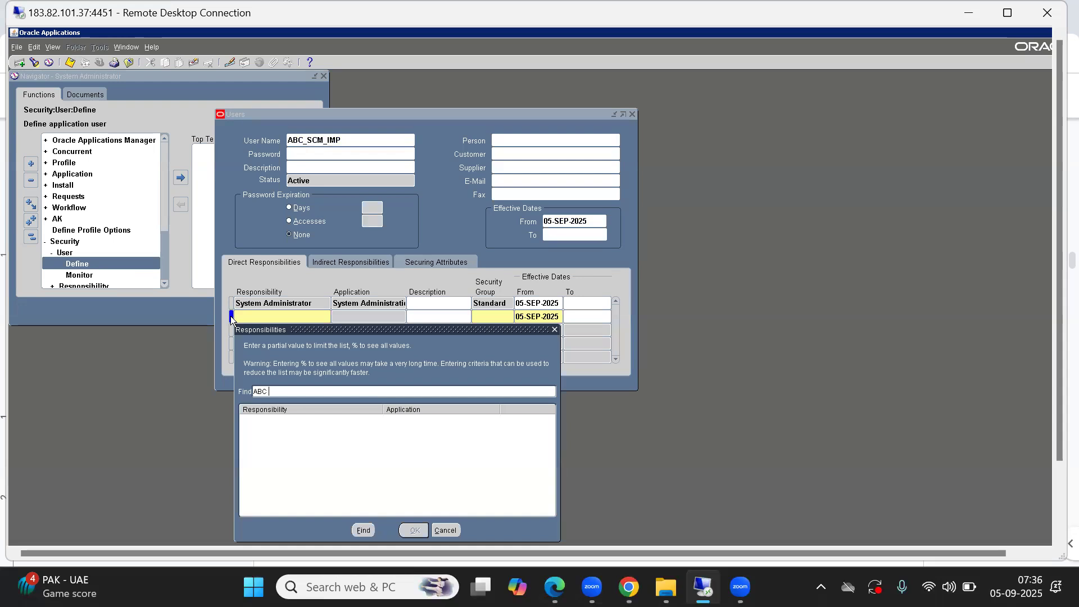
type(" HRMS Responsibility%")
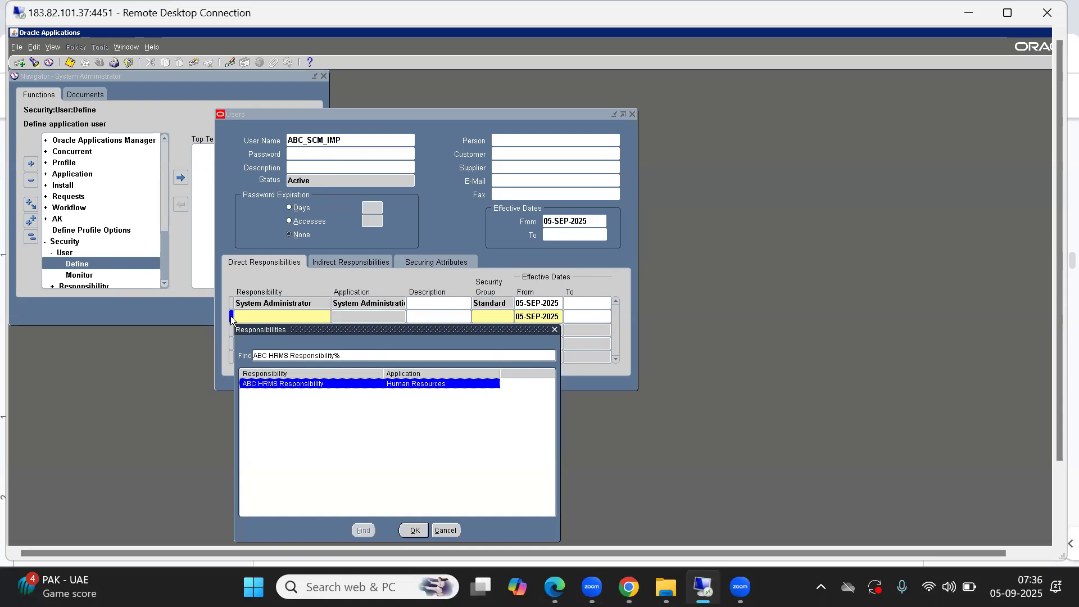
key("Return")
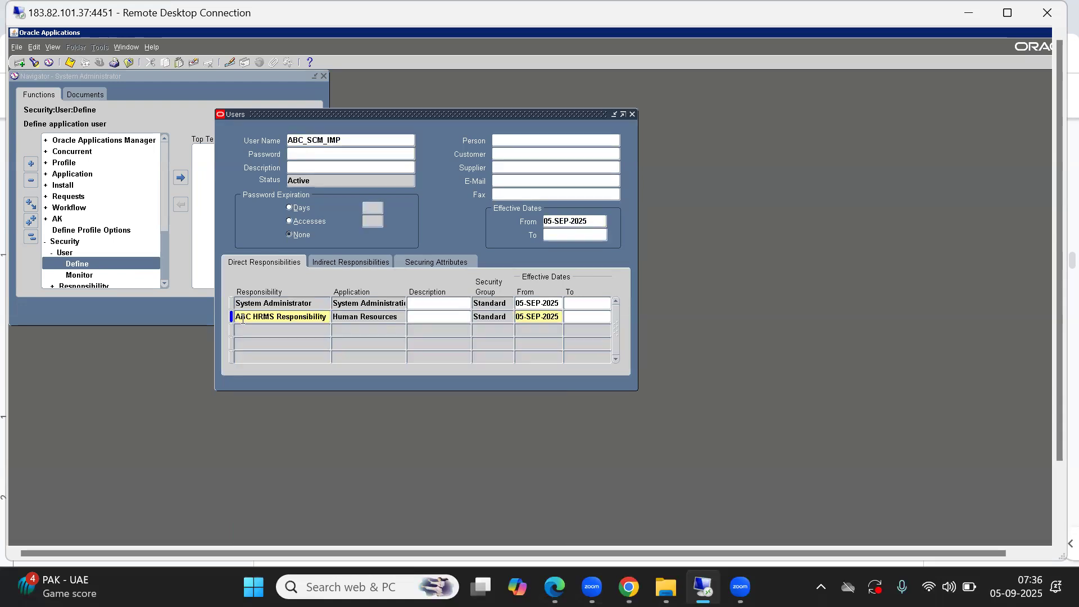
Step: Filter the responsibilities by "abc" and add the ABC General Ledger Responsibility to the user's next row
left_click(254, 332)
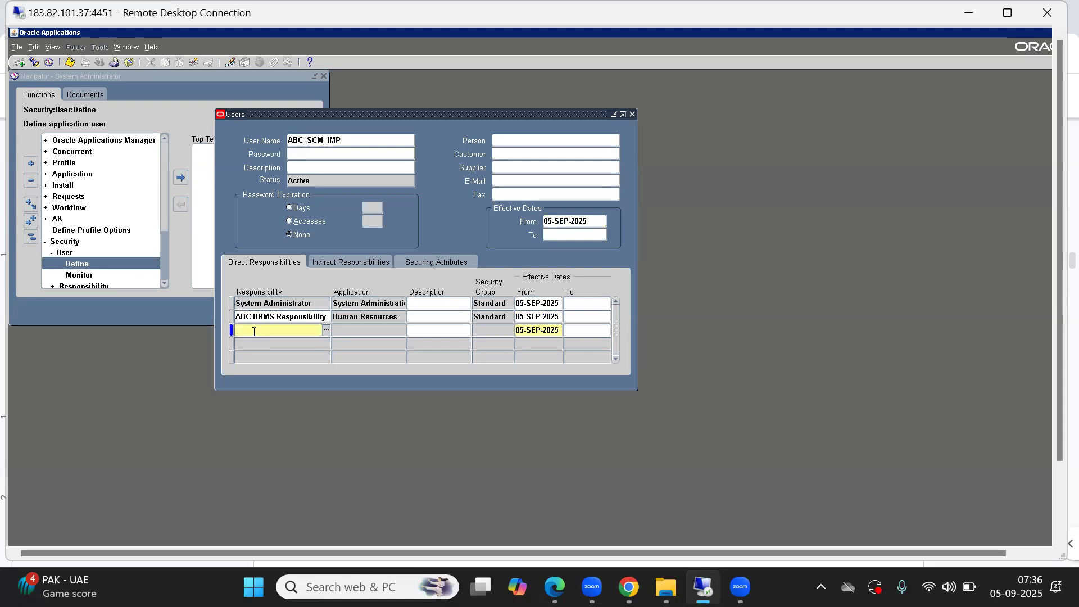
key("ctrl+l")
type("%")
key("Return")
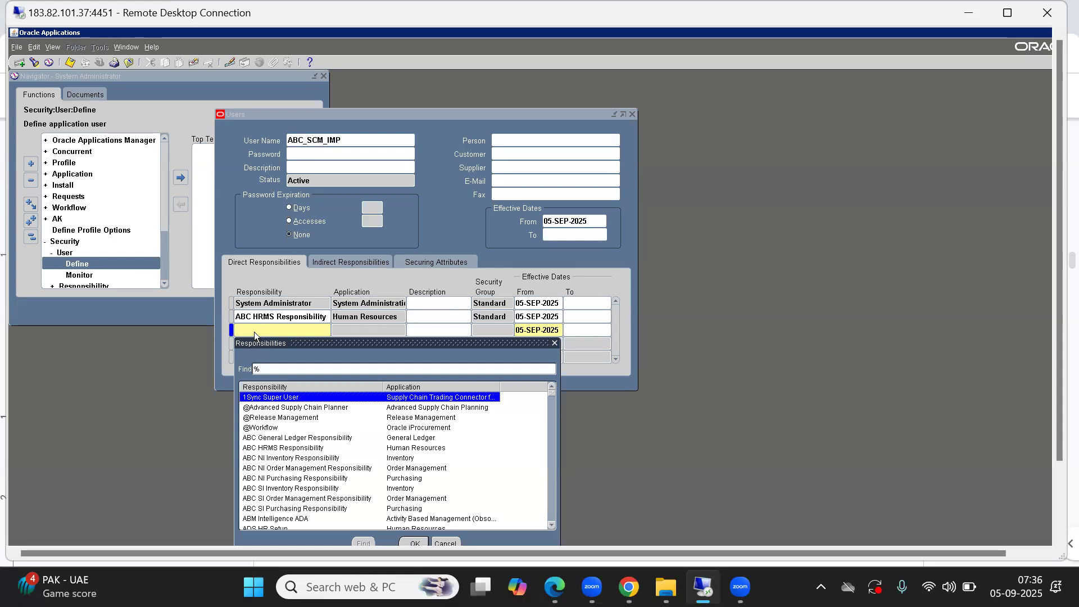
key("Down")
key("Down")
key("Down")
key("Down")
key("Down")
key("Down")
key("Down")
key("Down")
key("Down")
key("Down")
key("Down")
key("Down")
key("Down")
key("Down")
key("Down")
key("Down")
key("Down")
key("Down")
key("Down")
key("Down")
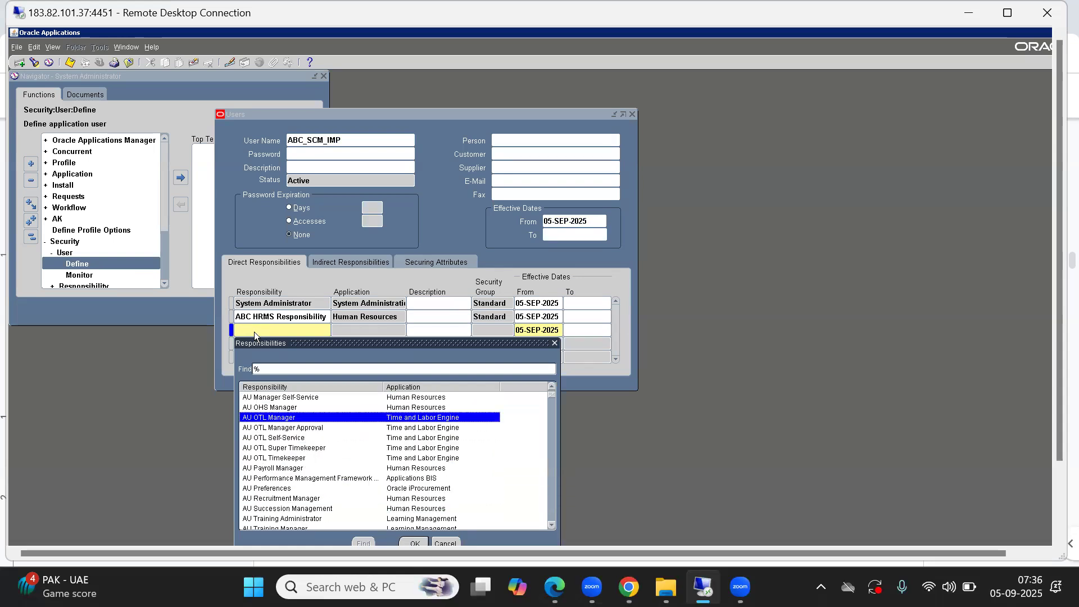
key("Down")
key("Down")
key("Down")
key("Down")
key("Down")
key("Down")
key("Down")
key("Down")
key("Down")
key("Down")
key("Down")
key("Down")
key("Down")
key("Down")
key("Down")
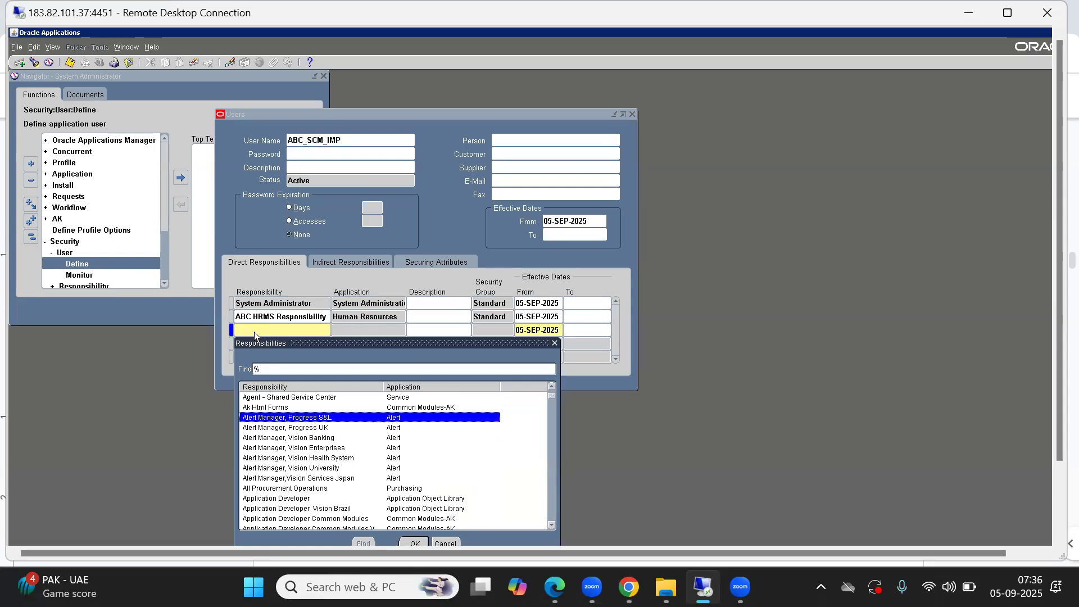
type("a")
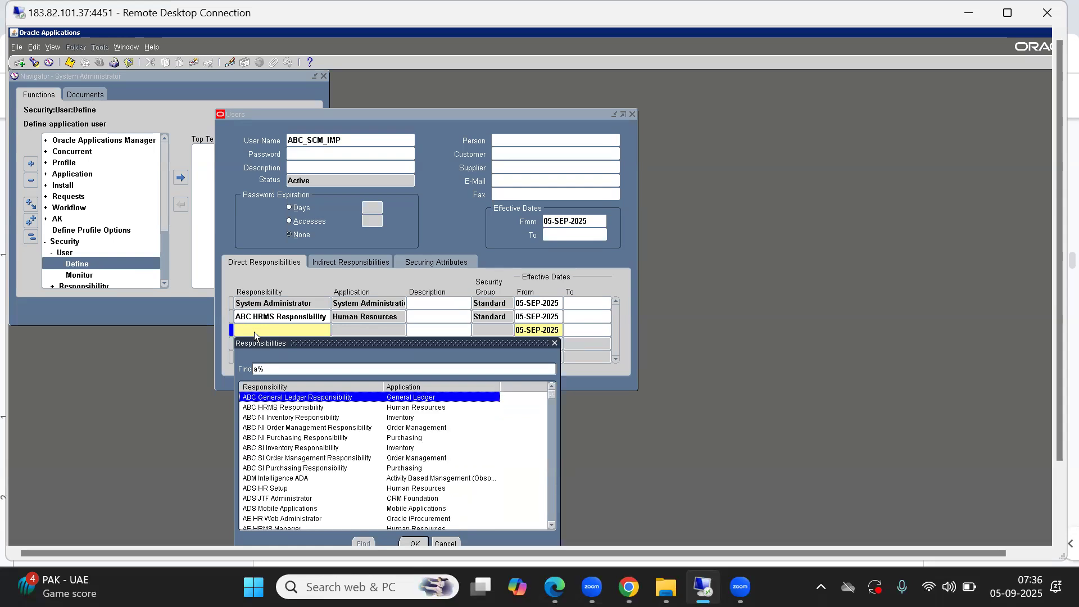
type("bc")
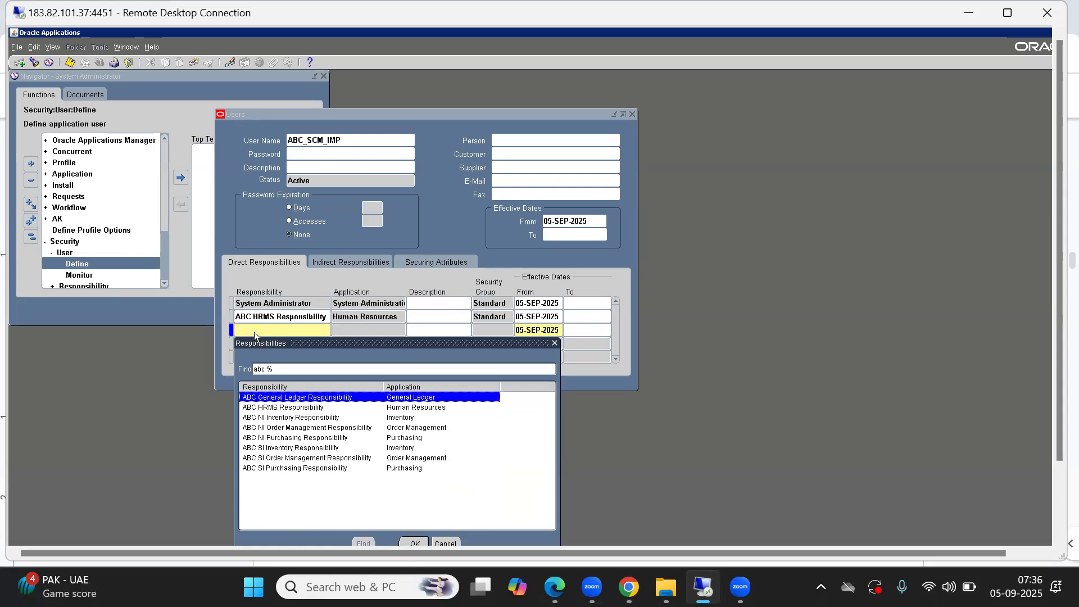
key("Down")
key("Down")
key("Down")
key("Down")
key("Down")
key("Down")
key("Down")
key("Up")
key("Up")
key("Up")
key("Up")
key("Up")
key("Up")
key("Up")
key("Return")
Step: Add the ABC SI and ABC NI Order Management responsibilities in the next two rows of the user's direct responsibilities
key("Down")
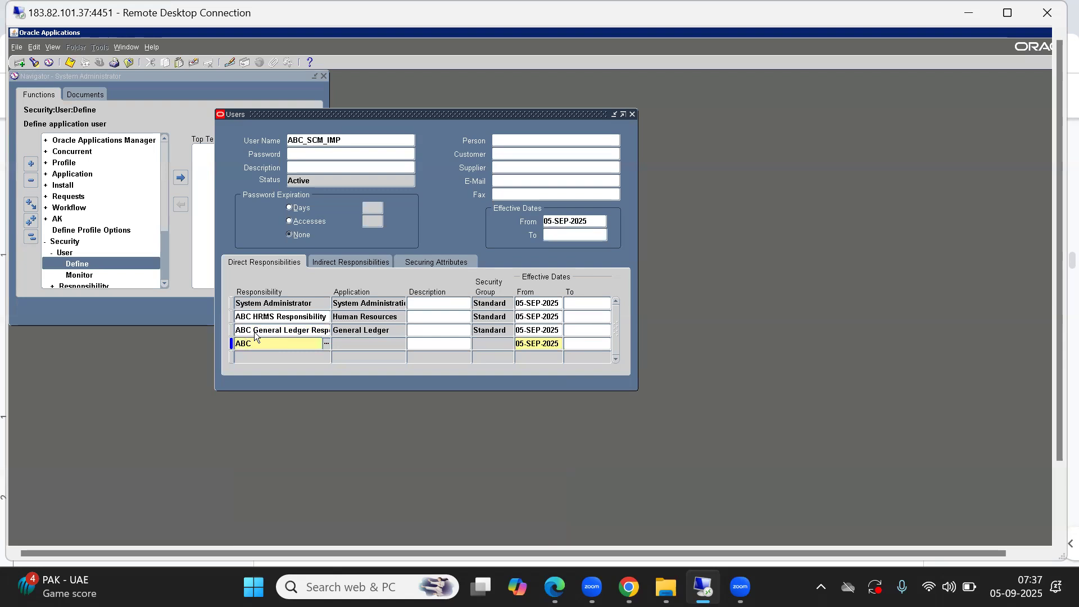
key("Tab")
key("Down")
type("ABC N")
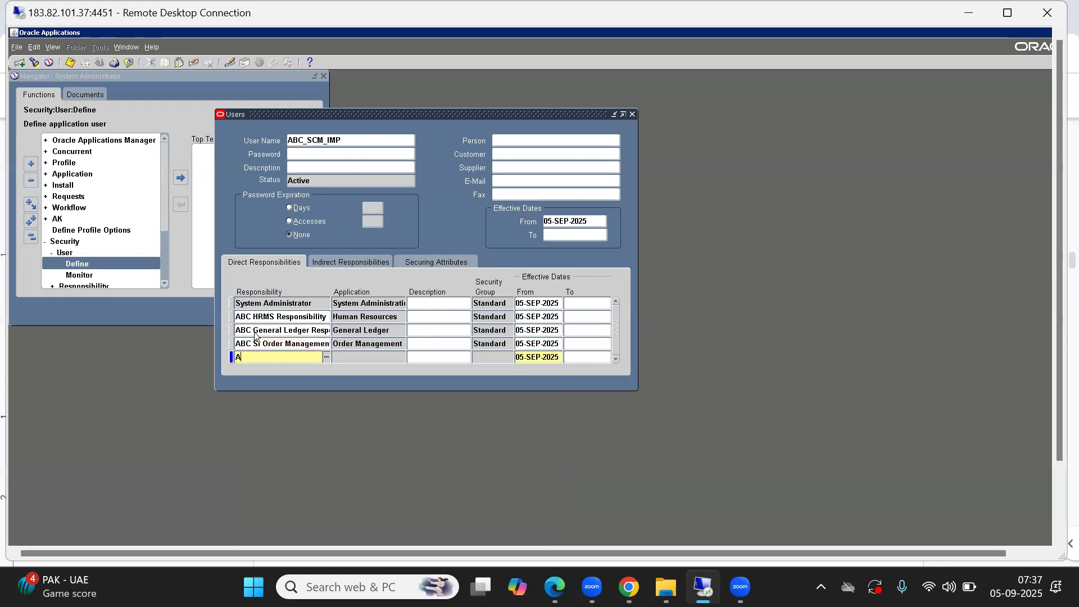
type("I")
key("Tab")
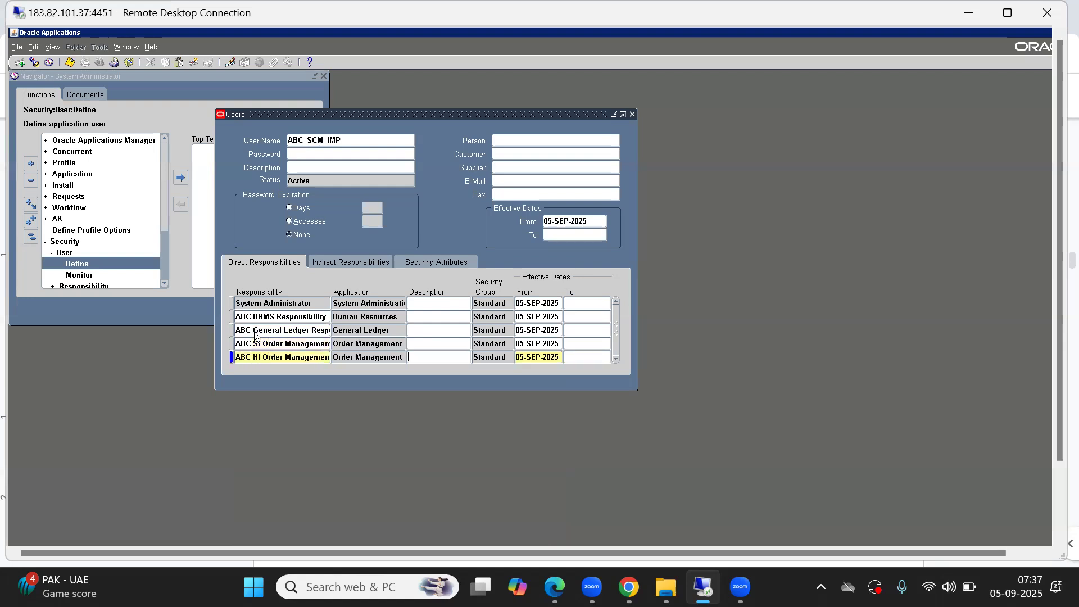
Step: Add the ABC SI and ABC NI Purchasing responsibilities to the user's direct responsibilities
key("Down")
type("ABC")
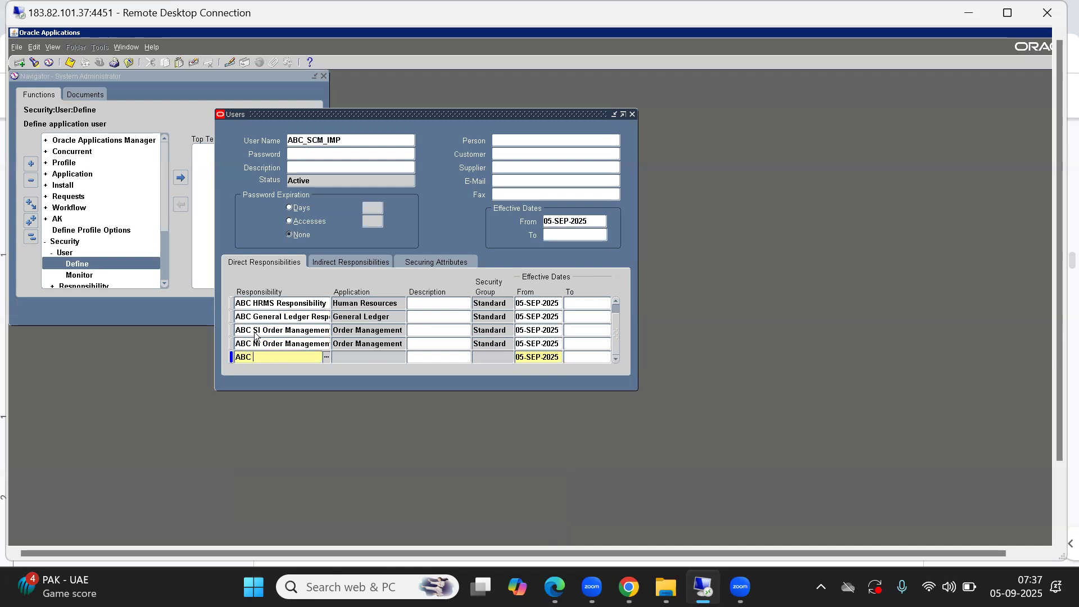
type(" N")
key("BackSpace")
type("NI O")
key("BackSpace")
key("BackSpace")
key("BackSpace")
key("BackSpace")
type("SI P")
key("Down")
type("S")
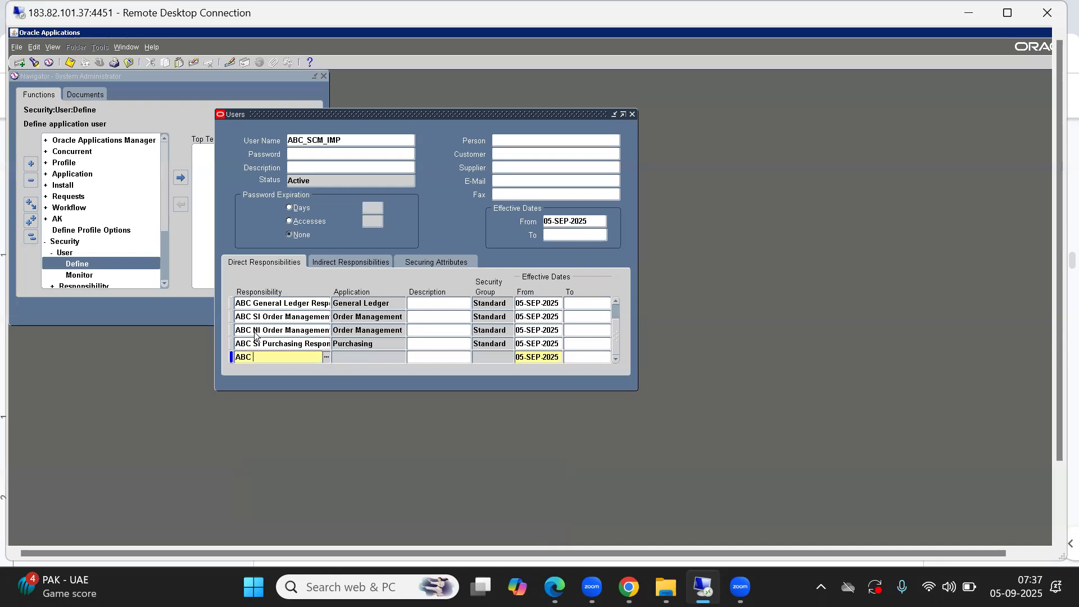
type("BC NI Purchasing Respon")
Step: Add the ABC SI and ABC NI Inventory responsibilities to the user's direct responsibilities
key("Down")
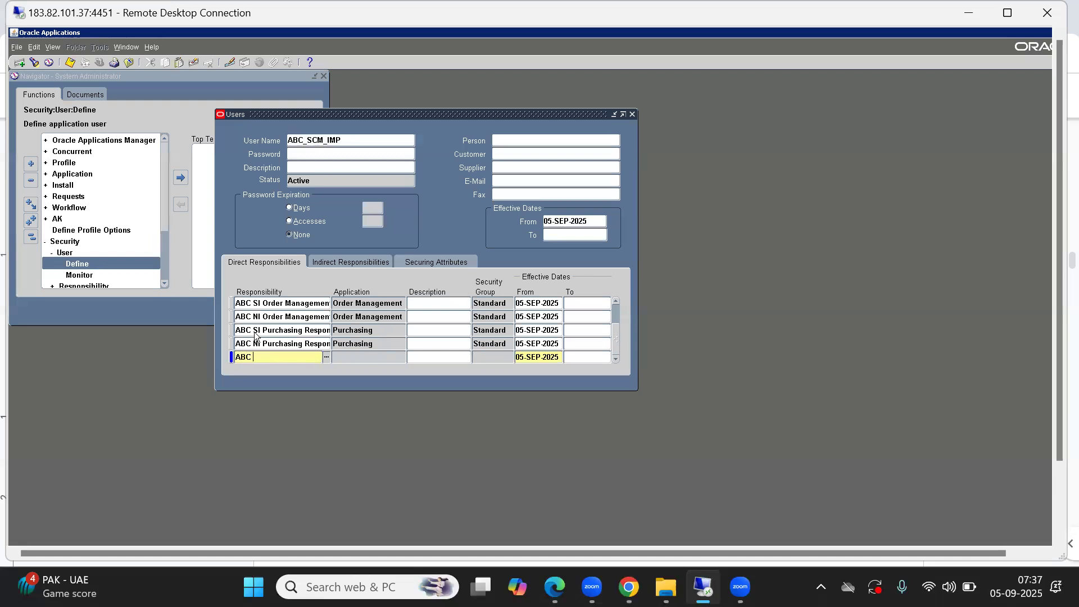
type("ABC SI I")
key("Down")
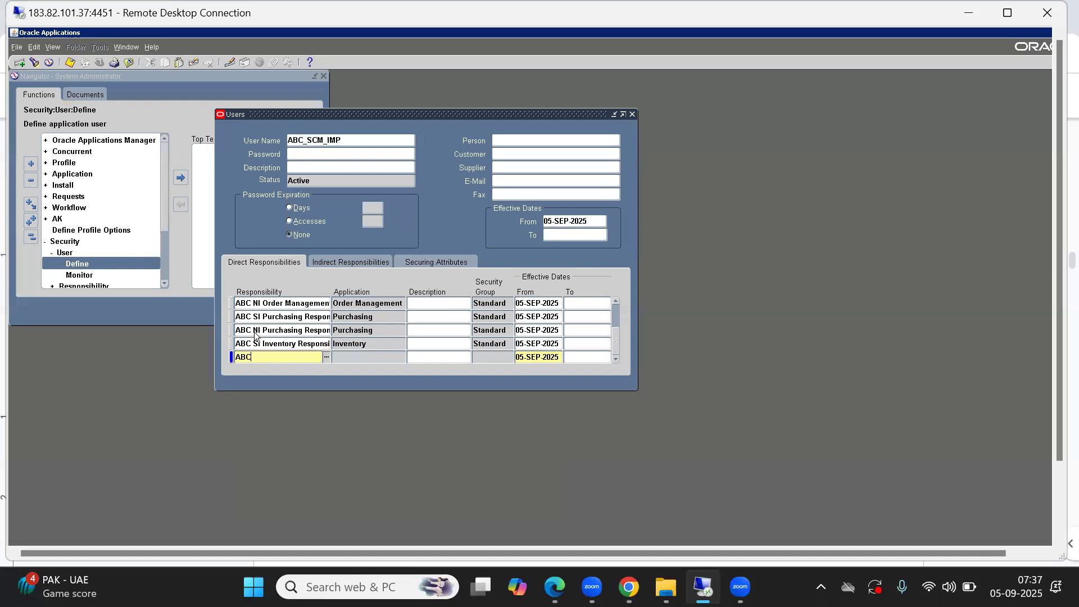
type("ABC NI I")
key("Tab")
Step: Check the assigned responsibilities from the first row, save the user record, and close the Users form
key("Up")
key("Up")
key("Up")
key("Up")
key("Up")
key("Up")
key("Up")
key("Up")
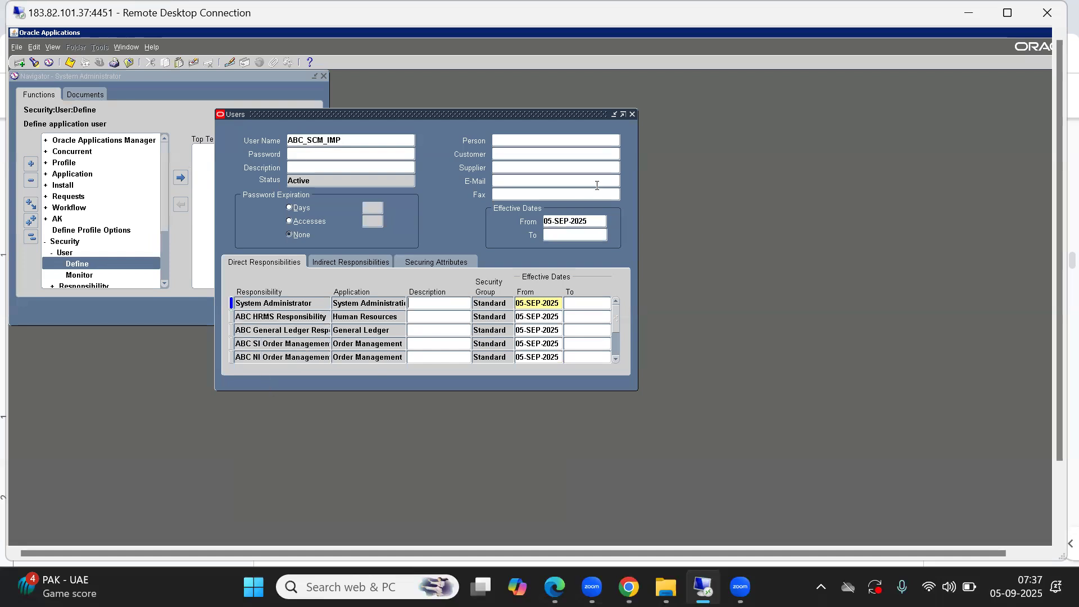
left_click(632, 115)
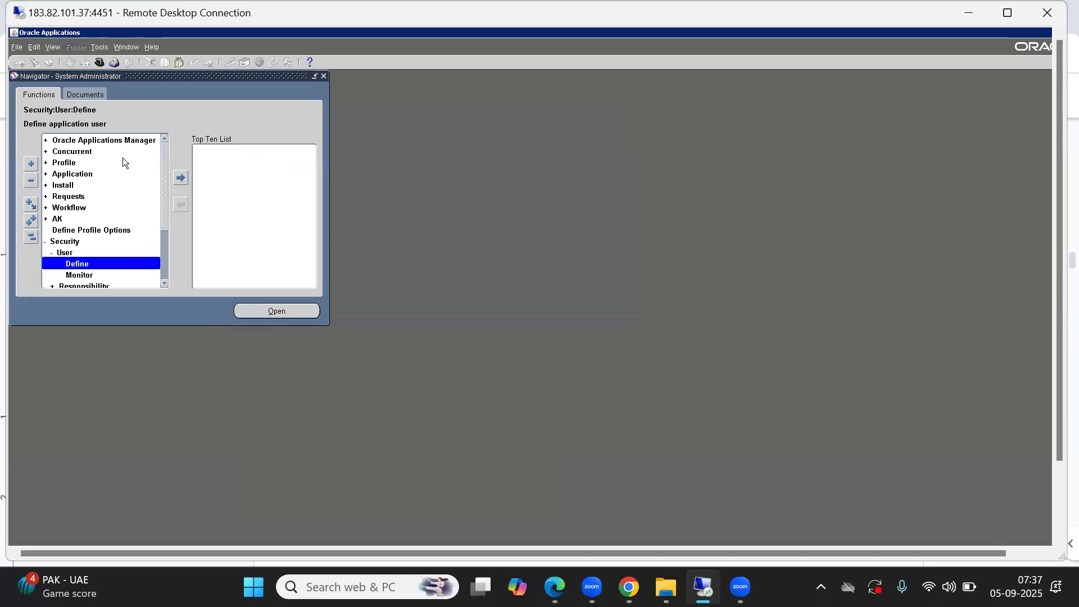
Step: Review the ABC responsibilities available for switching without changing responsibility, and collapse all navigator branches
left_click(99, 63)
key("Down")
key("Down")
key("Down")
key("Down")
key("Down")
key("Down")
key("Down")
key("Down")
key("Down")
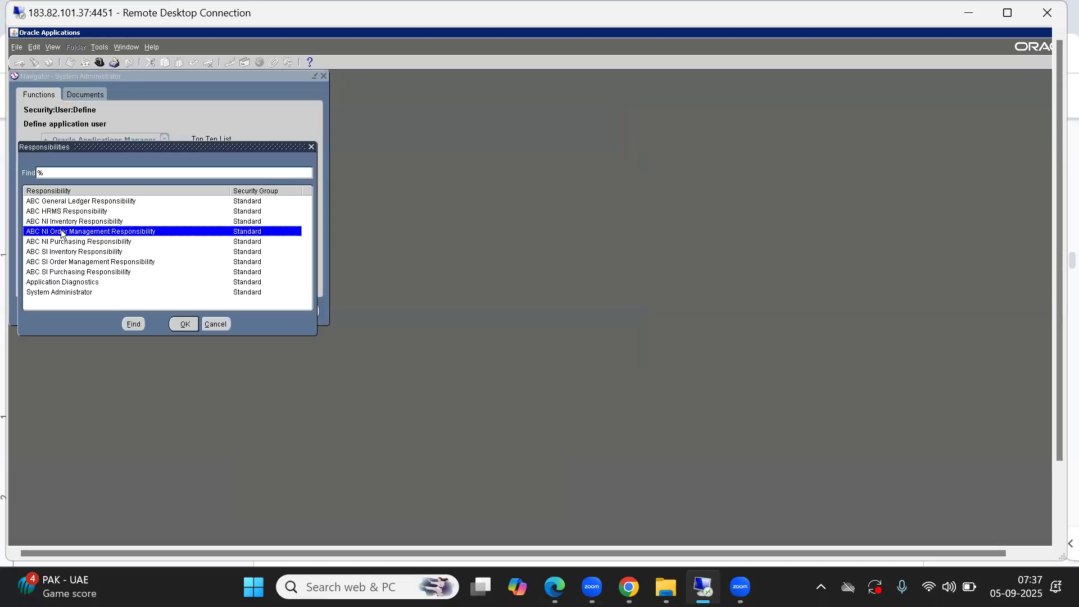
key("Up")
key("Up")
key("Up")
key("Up")
key("Up")
key("Up")
key("Up")
key("Up")
key("Up")
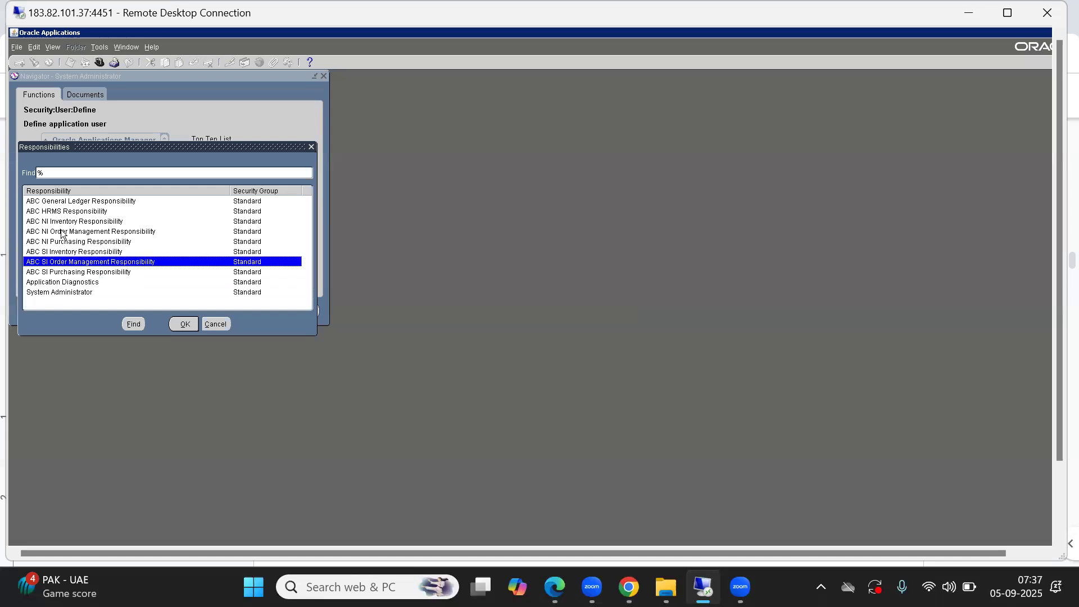
left_click(211, 324)
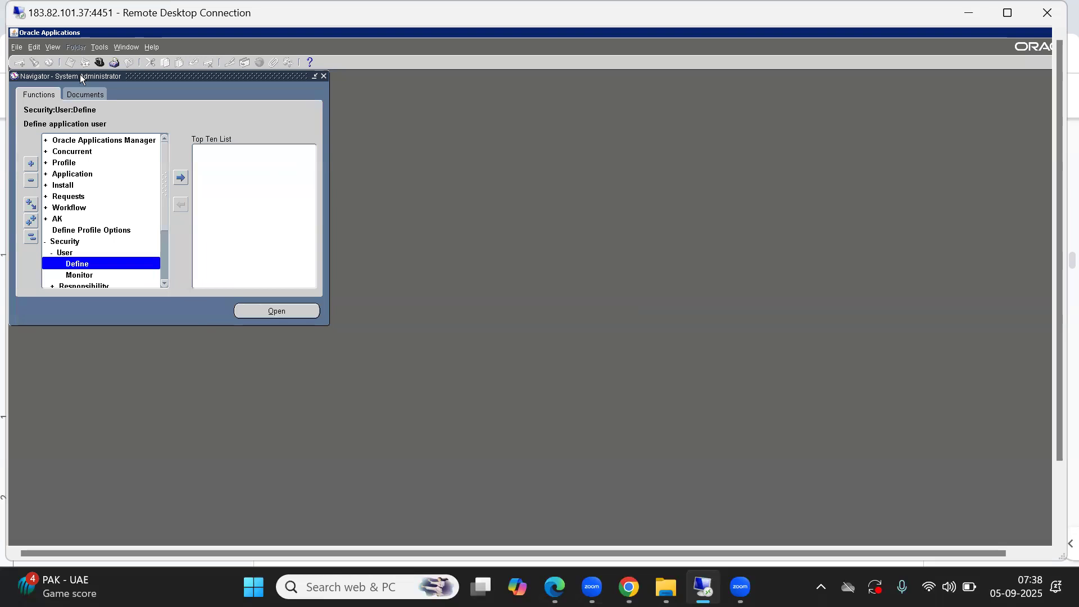
left_click(99, 62)
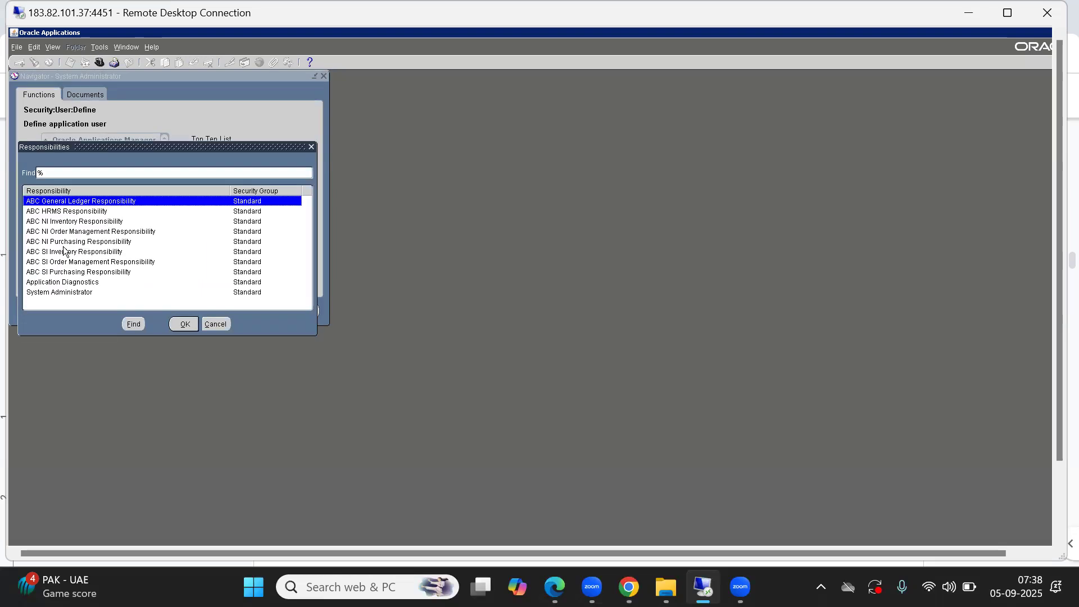
left_click(213, 323)
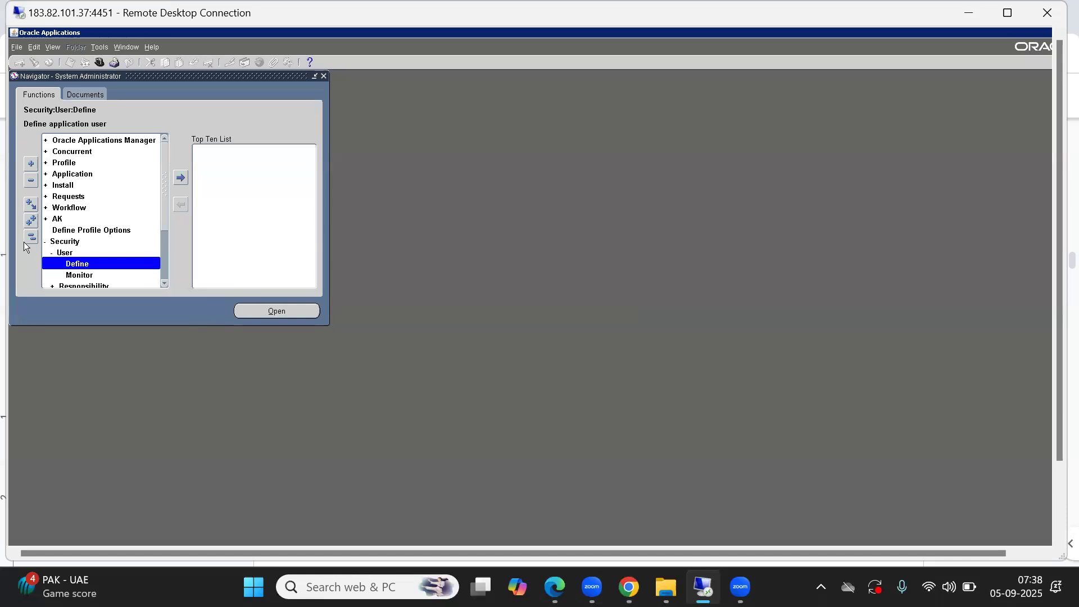
left_click(30, 238)
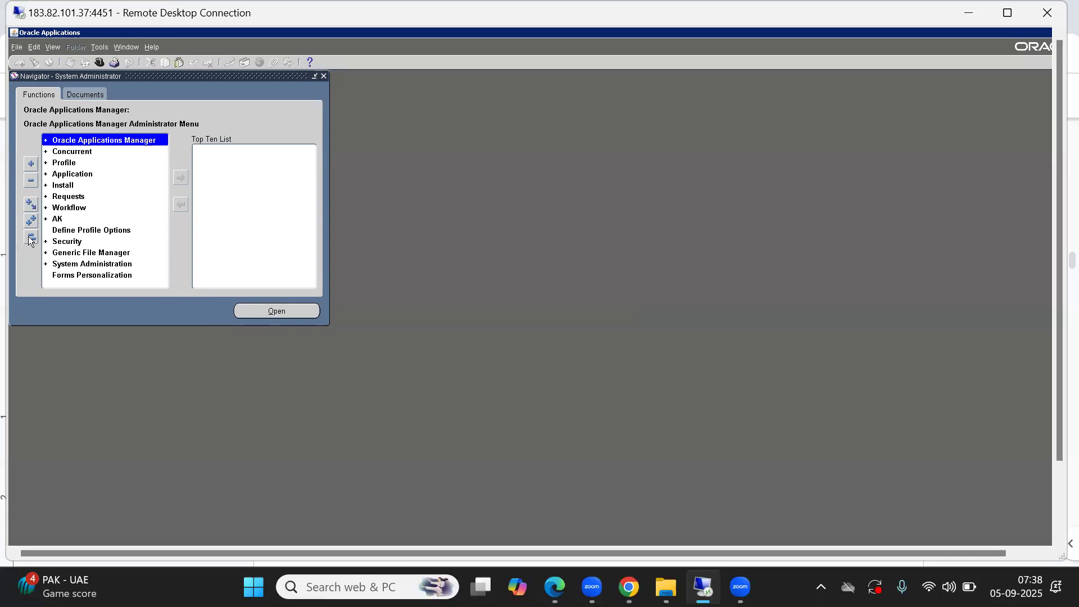
Step: Switch to the 1. Multi Org Setup document in Google Docs and review the Multi Org Structure section
key("alt+Tab")
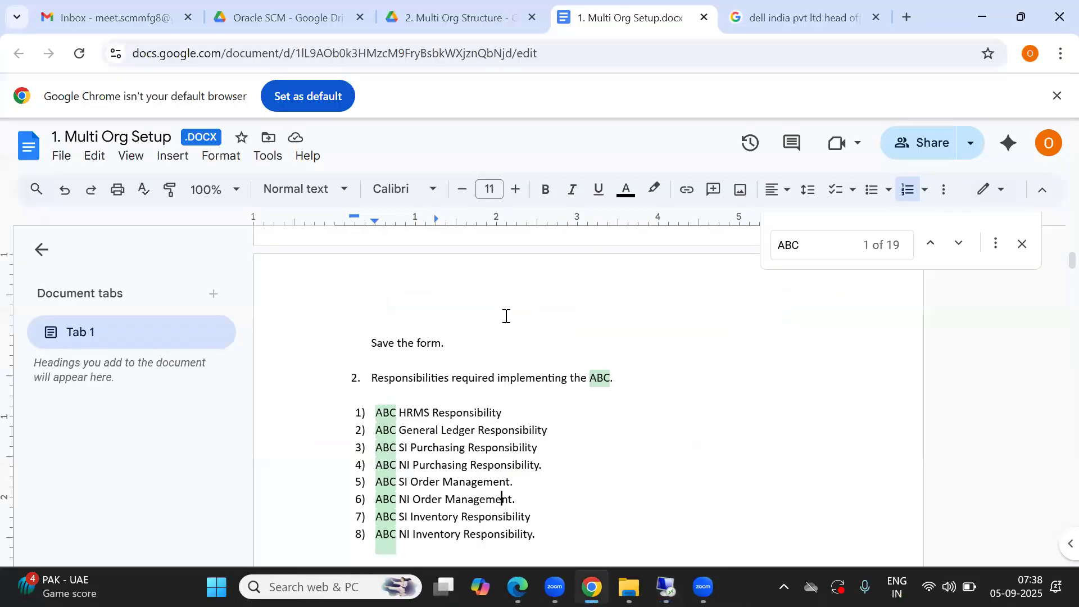
left_click_drag(1054, 267, 1054, 236)
left_click(615, 424)
key("Down")
key("Down")
key("Down")
key("Down")
key("Down")
key("Down")
key("Down")
key("Down")
key("Down")
key("Down")
key("Down")
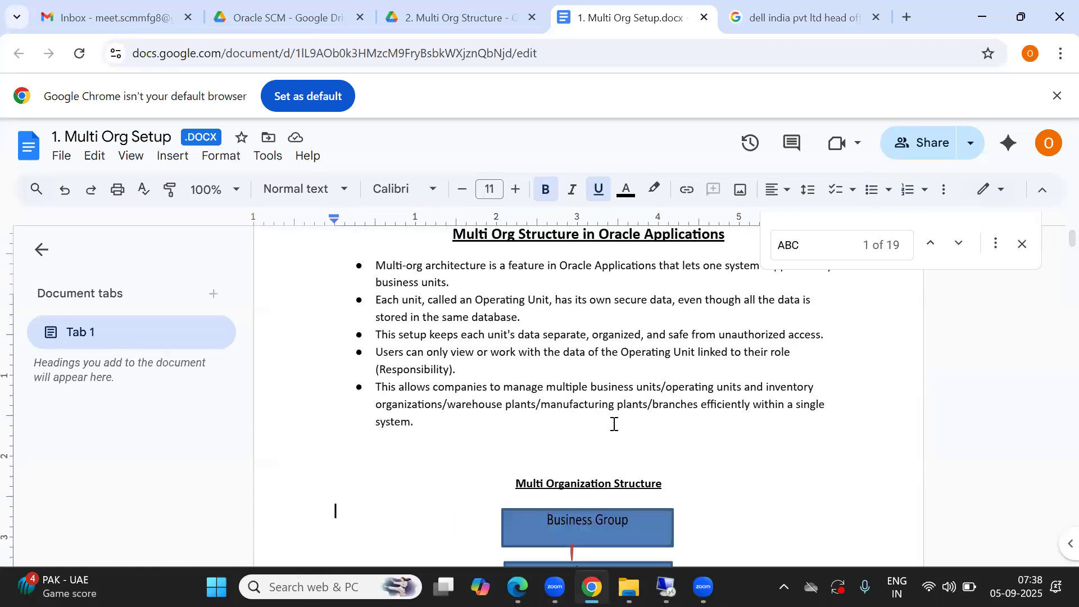
Step: Examine the Multi Organization Structure diagram in the document, from Business Group down to Operating Unit
key("Down")
key("Down")
key("Down")
key("Down")
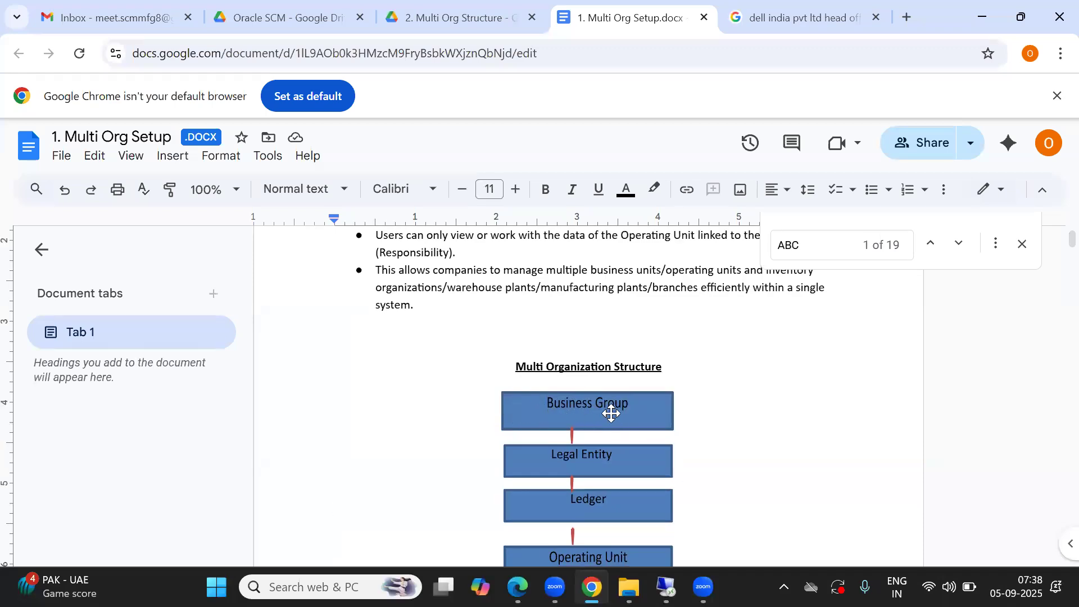
left_click(444, 288)
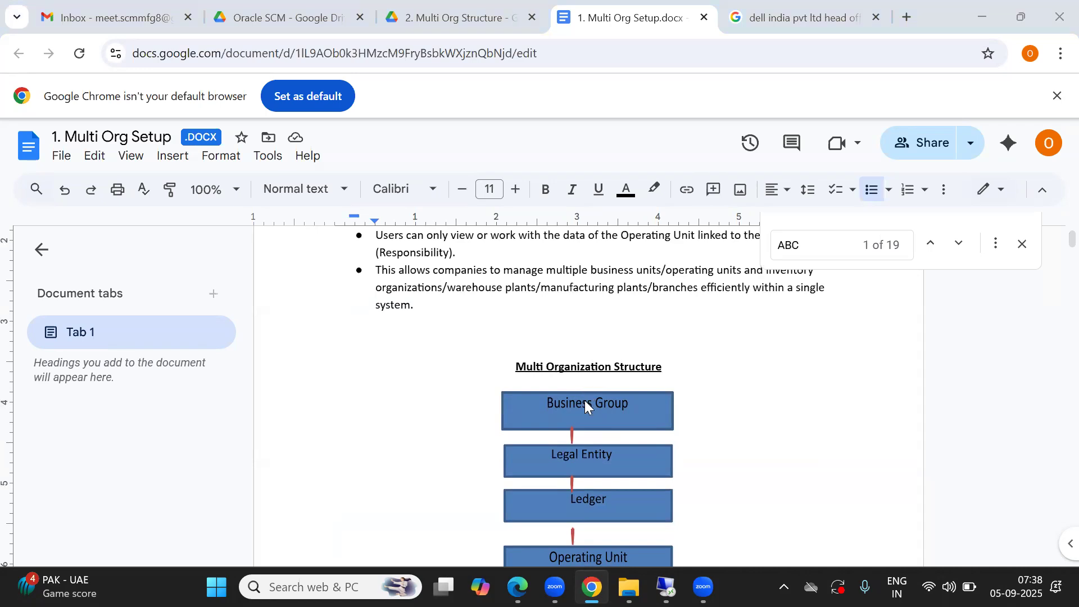
Step: Return to Oracle Applications and switch to the ABC HRMS Responsibility
key("alt+Tab")
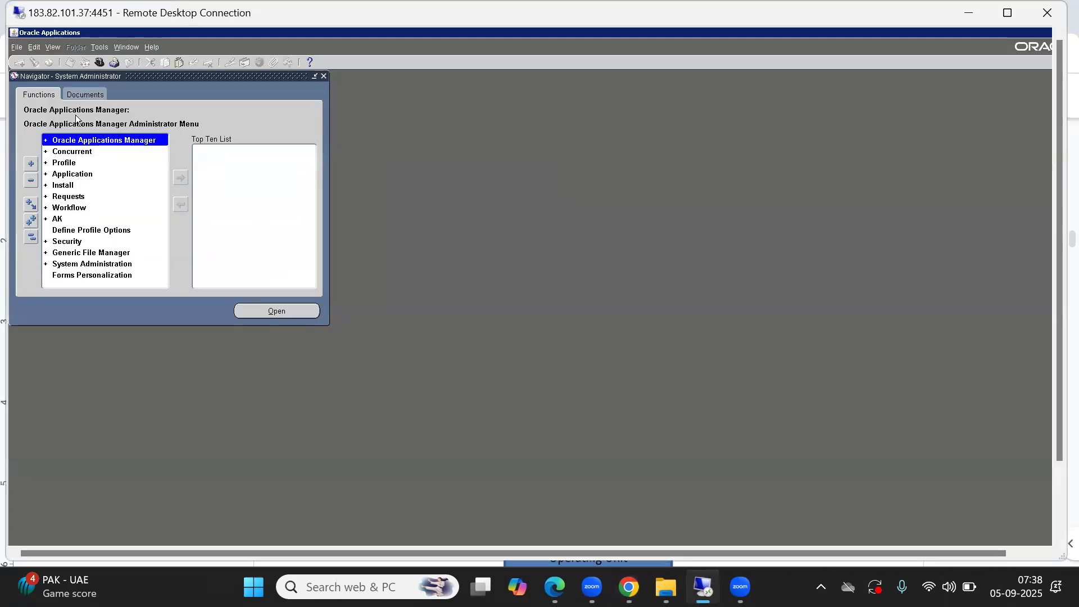
left_click(31, 237)
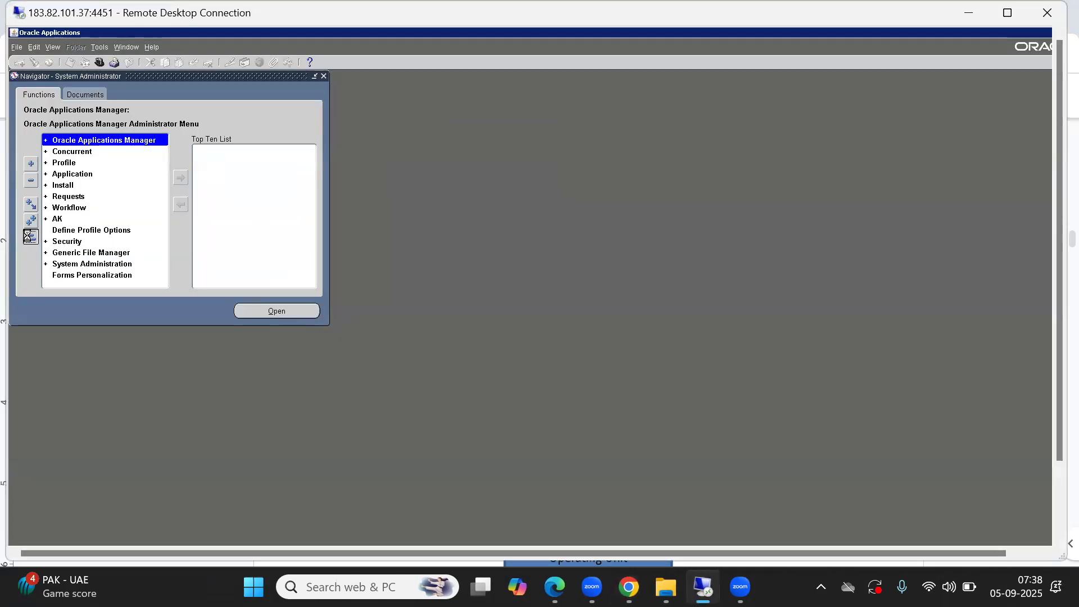
left_click(100, 63)
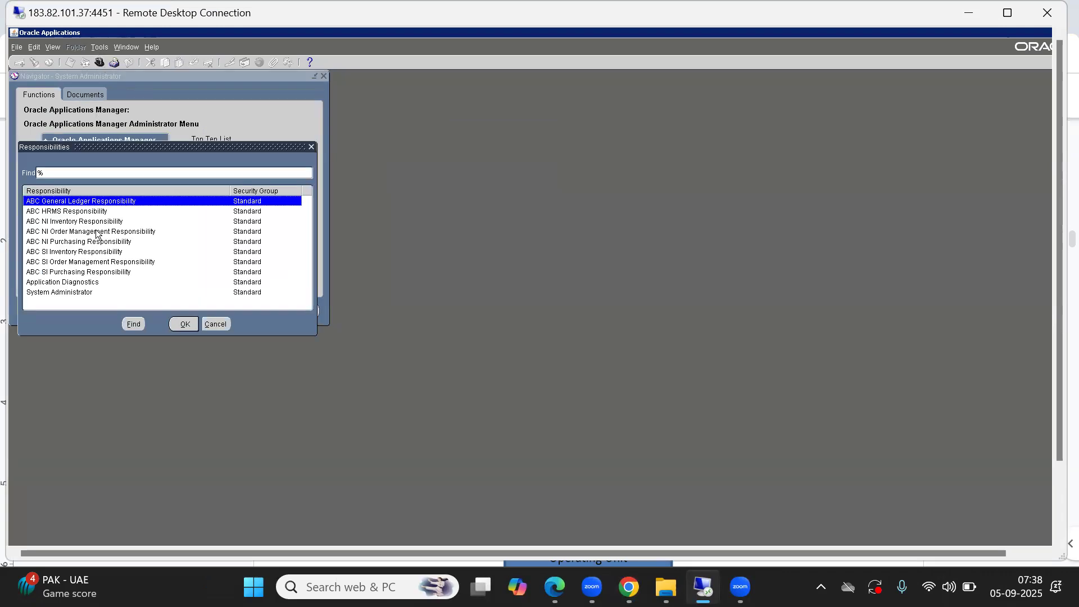
left_click(48, 212)
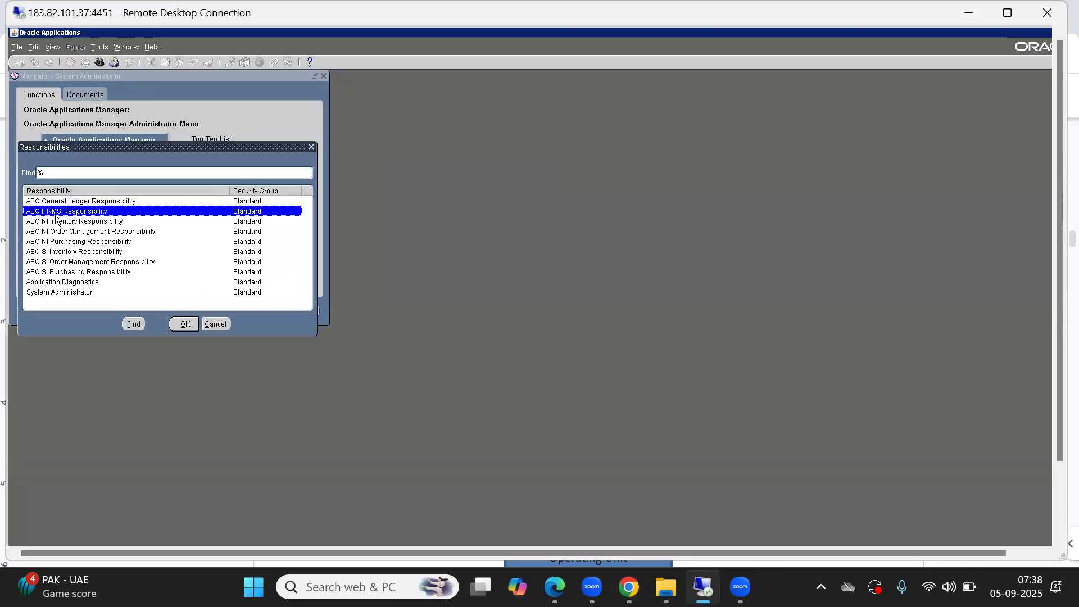
left_click(182, 324)
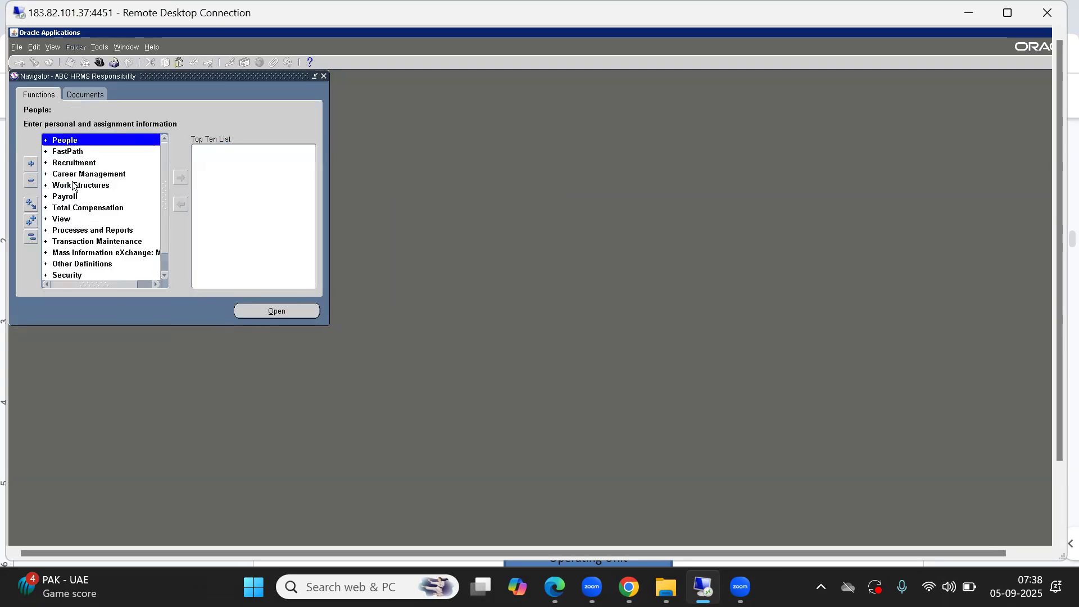
Step: Open the Location form under Work Structures and move its window clear of the navigator
left_click(76, 187)
double_click(75, 185)
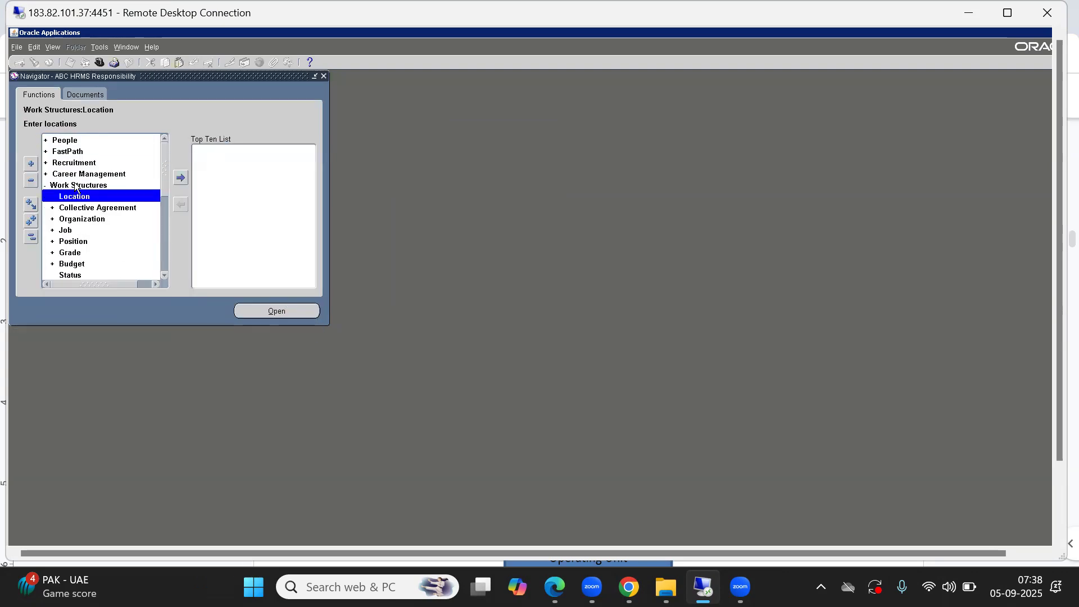
double_click(79, 195)
left_click_drag(148, 76, 448, 129)
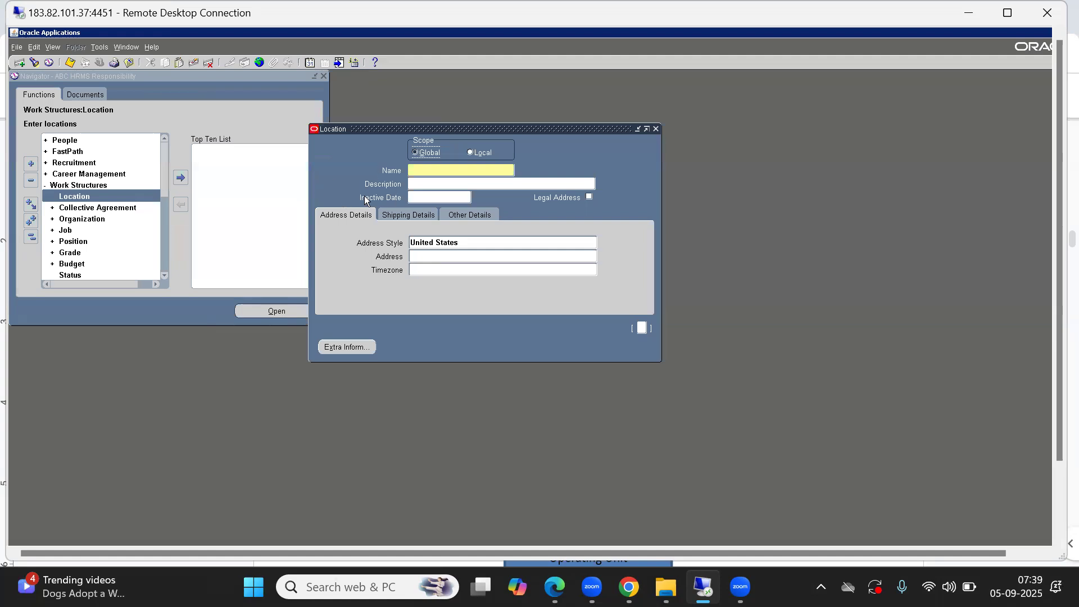
Step: Name the new global location ABC BG LOCATION and describe it as ABC Business Group Location
left_click(427, 171)
type("BC BG")
type(" LO")
type("CAT")
type("ABC ")
type("Busi")
type("ness Gr")
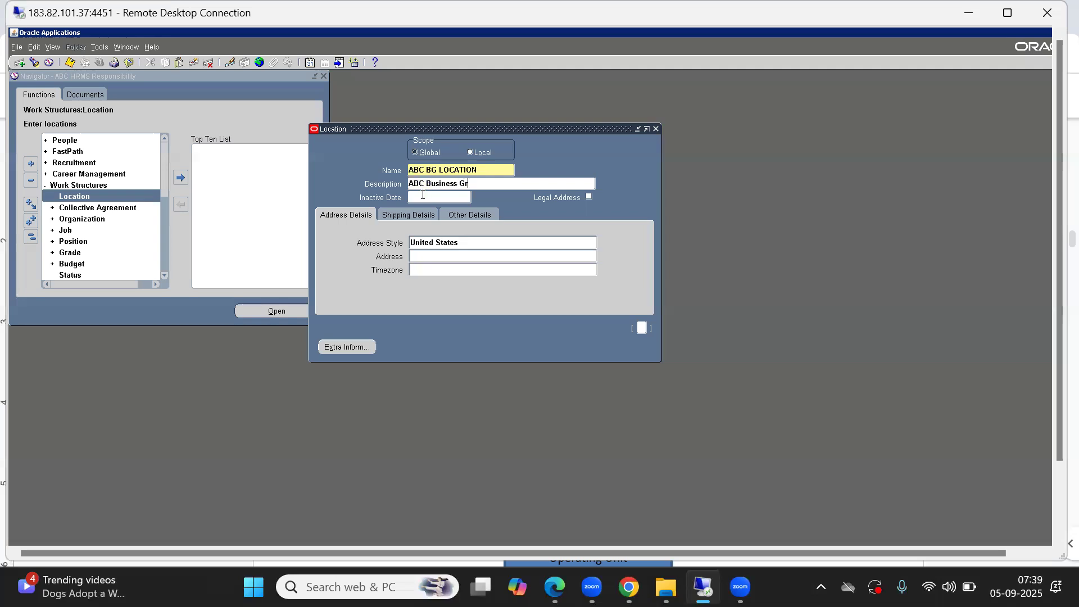
type("oup Location")
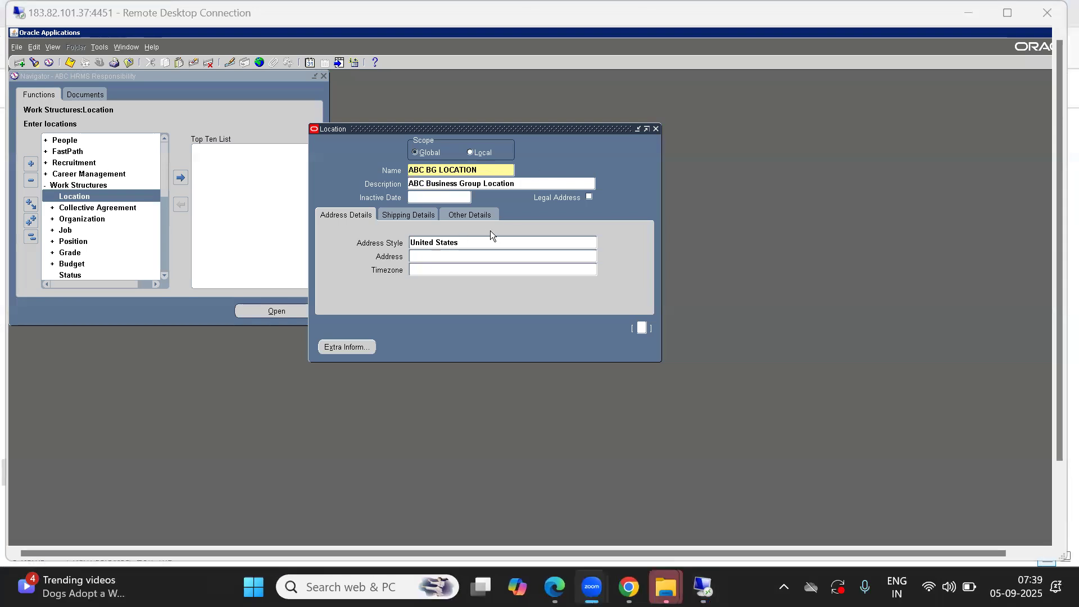
left_click(424, 193)
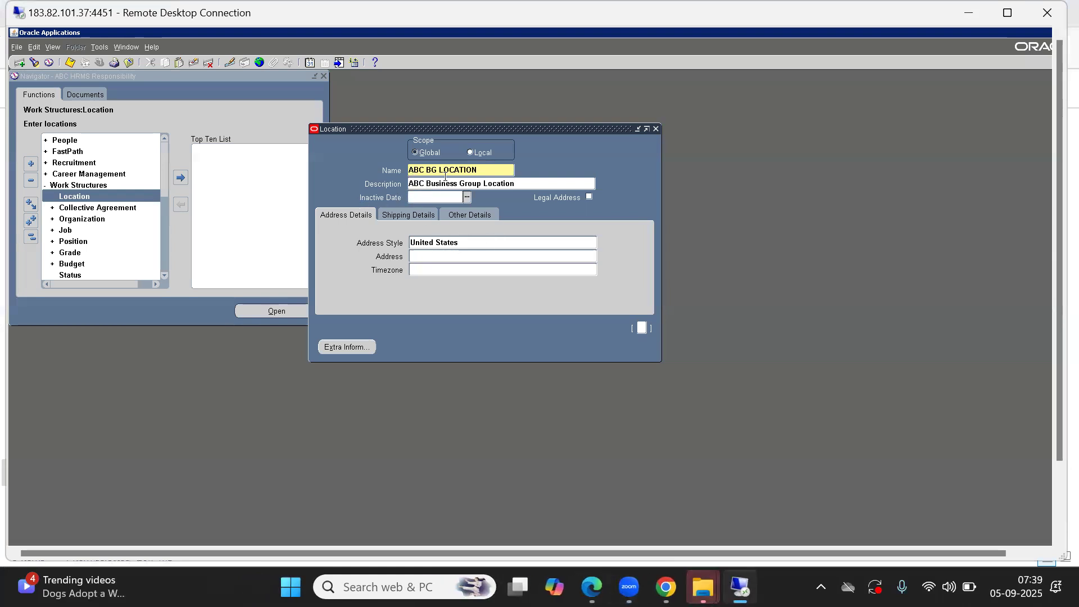
left_click(445, 178)
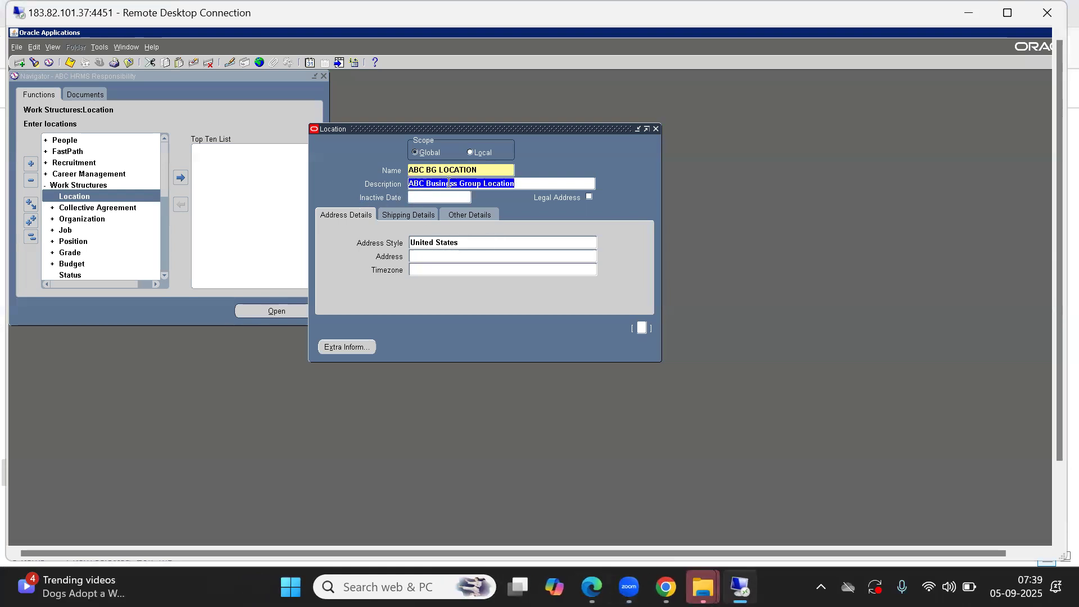
left_click(499, 170)
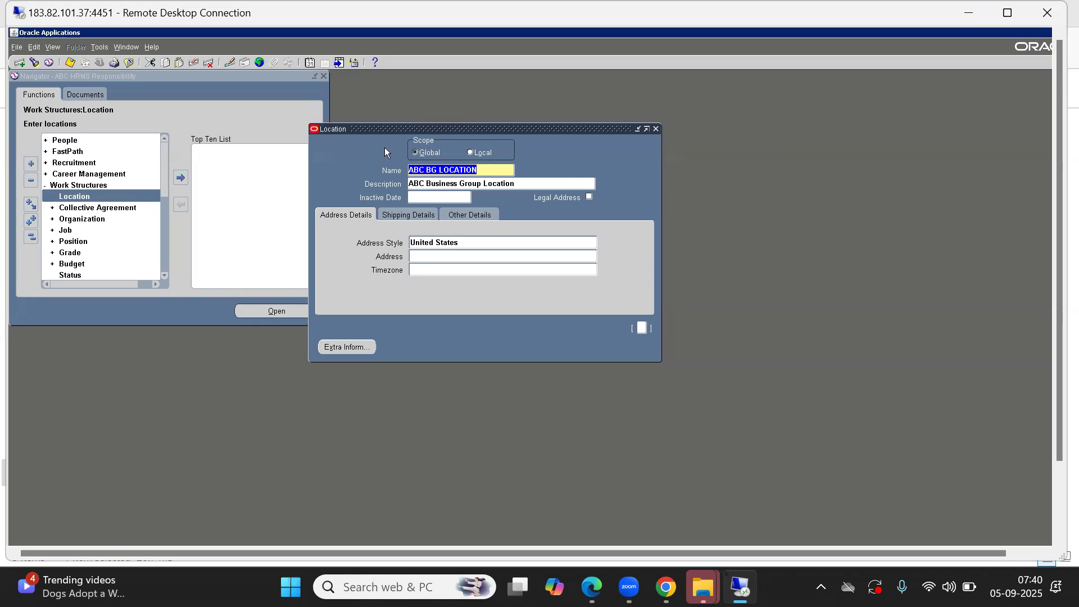
left_click(427, 198)
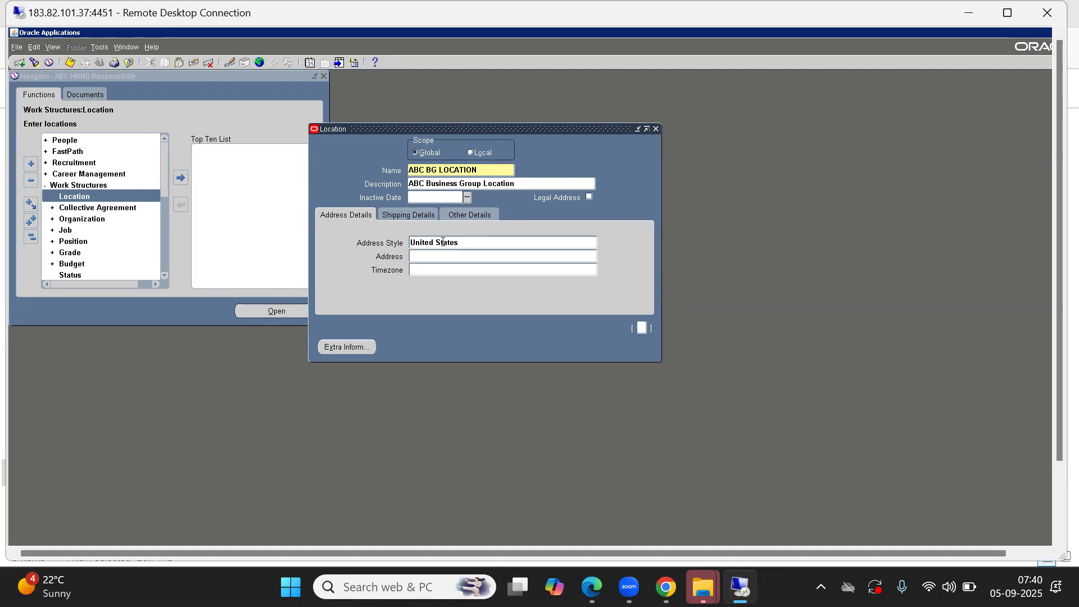
Step: Set the location's address style to India and move the Location Address window clear of the Location form
left_click(464, 242)
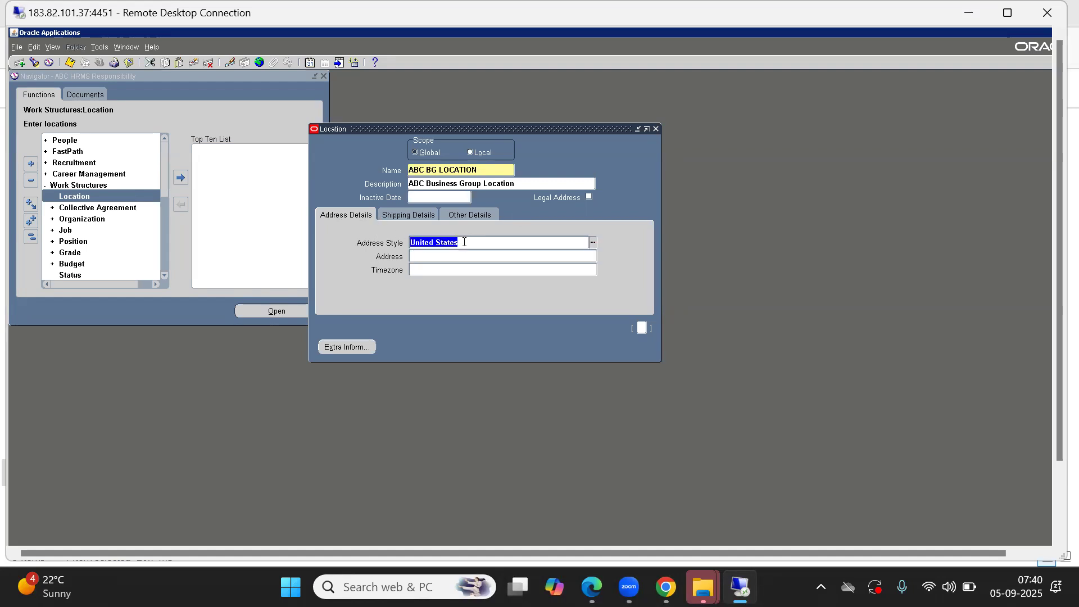
type("india")
key("Tab")
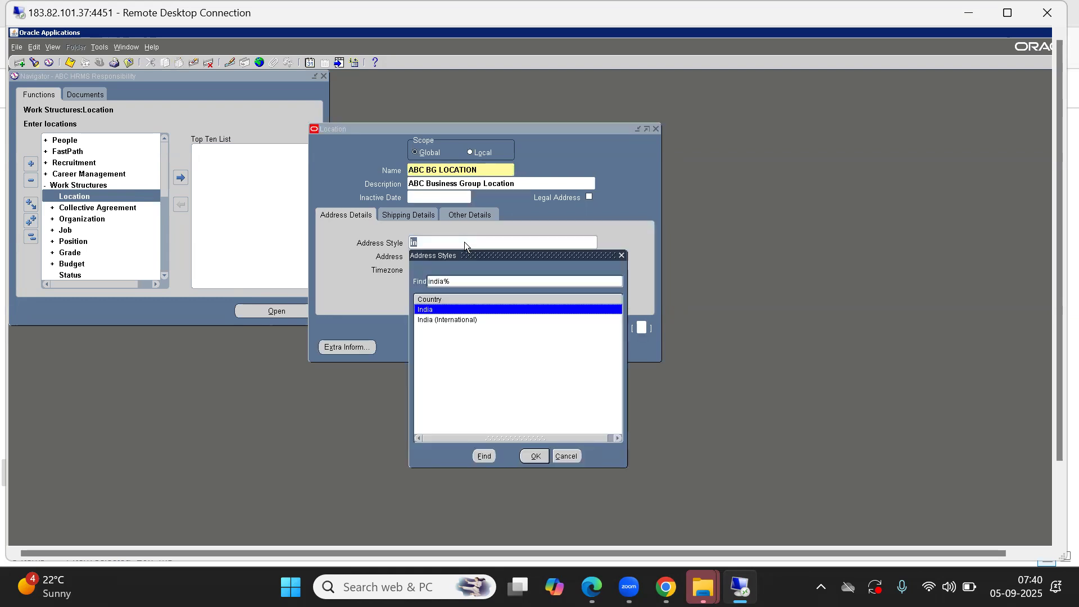
key("Return")
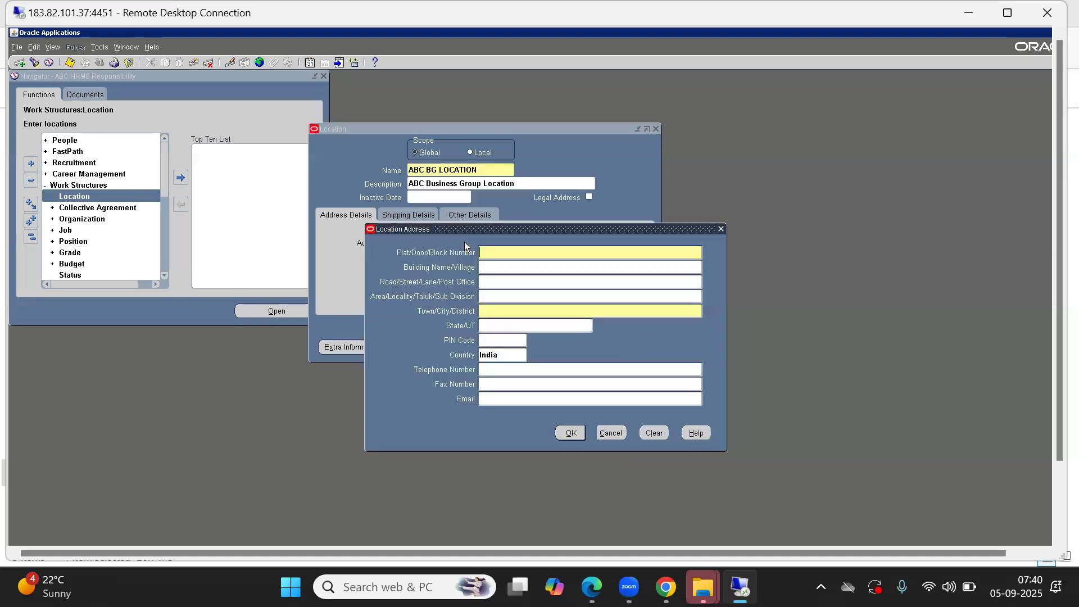
left_click_drag(536, 228, 777, 223)
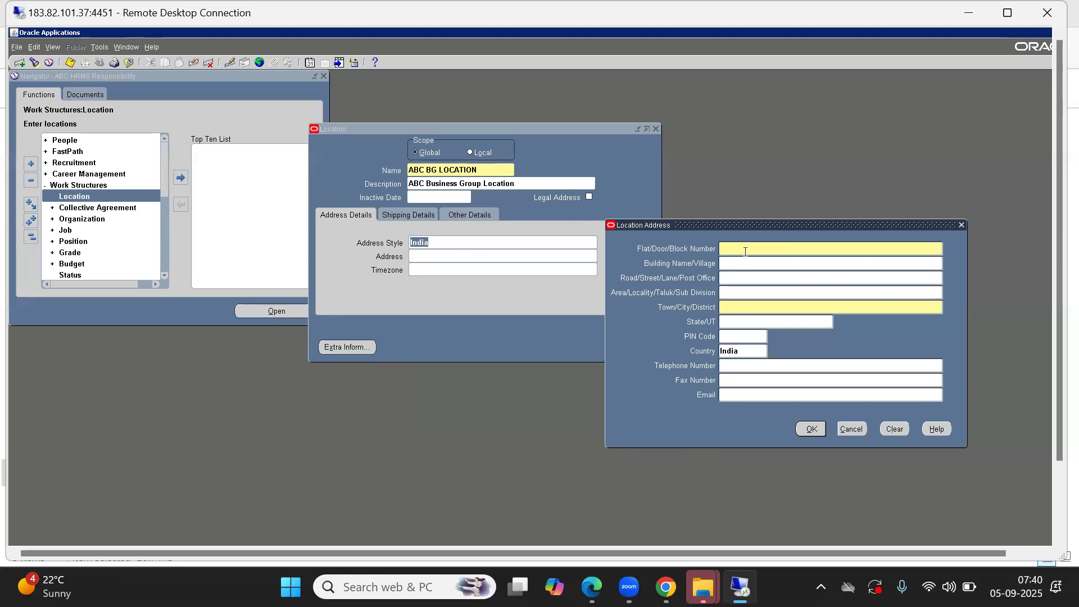
Step: Fill in the flat/door/block number of the location address with the premises number and main road
double_click(756, 247)
key("BackSpace")
Step: Fill in the road/street and town/city of the location address, leaving the building name blank
left_click(783, 310)
left_click(735, 264)
left_click(748, 277)
key("Tab")
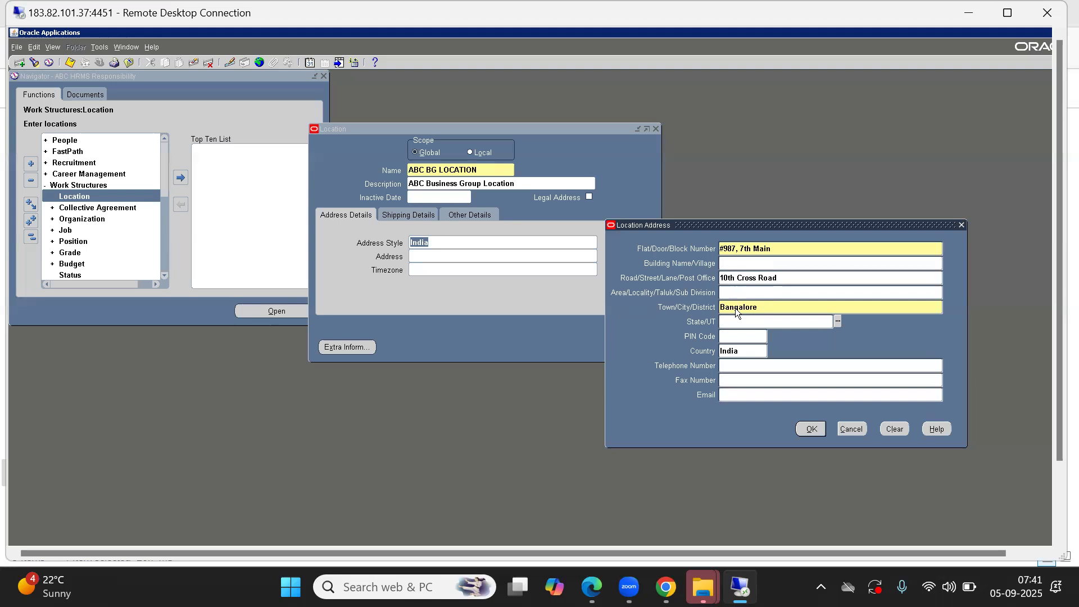
Step: Enter the area/locality of the location address and choose Karnataka as the state
left_click(748, 290)
type("Whitefield")
left_click(733, 324)
type("m")
key("Tab")
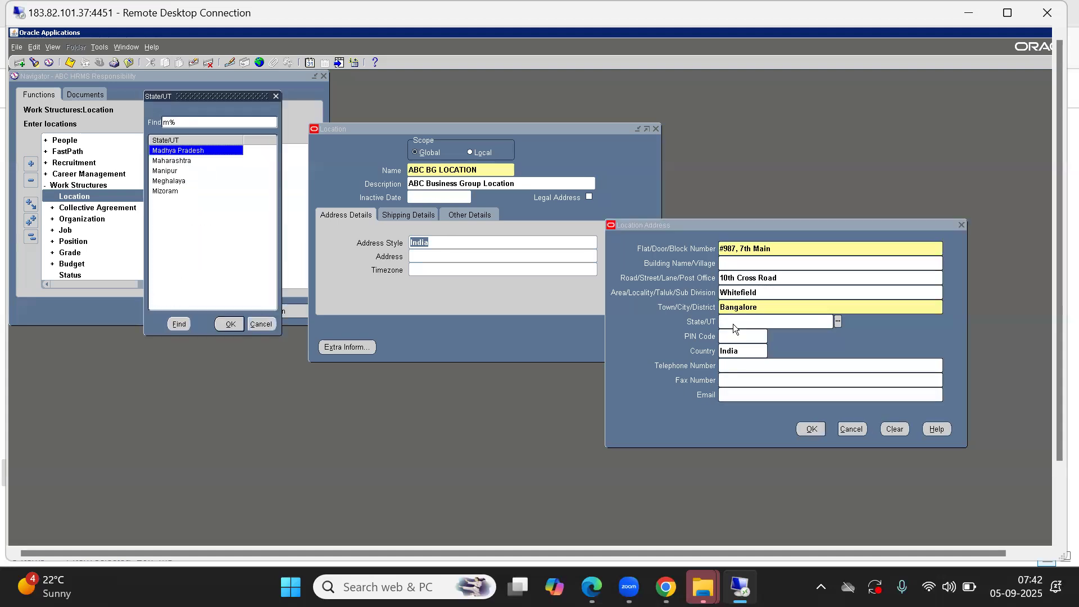
key("BackSpace")
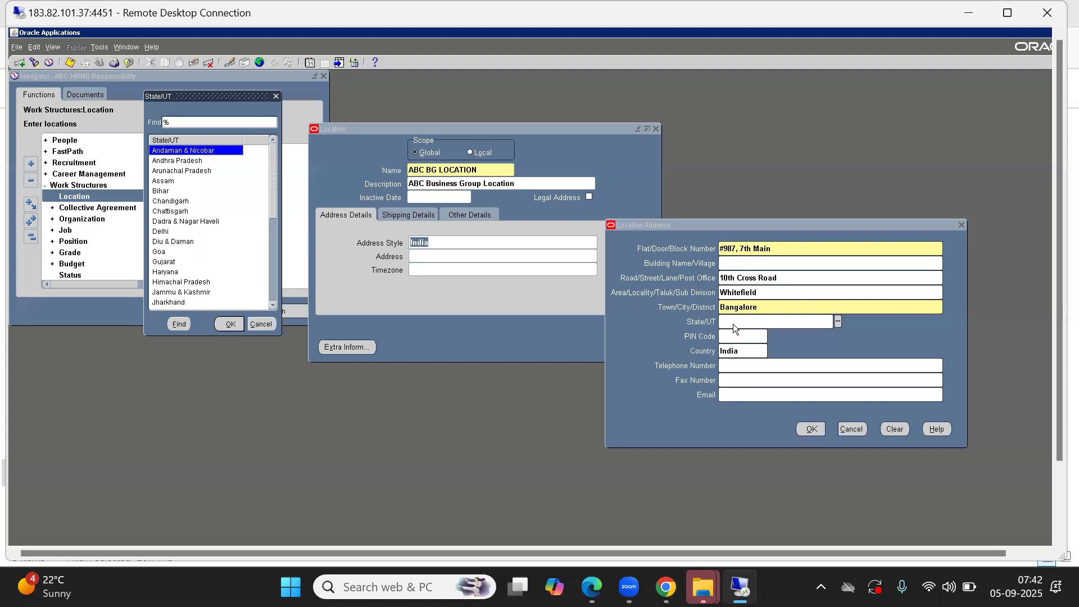
type("k")
key("Return")
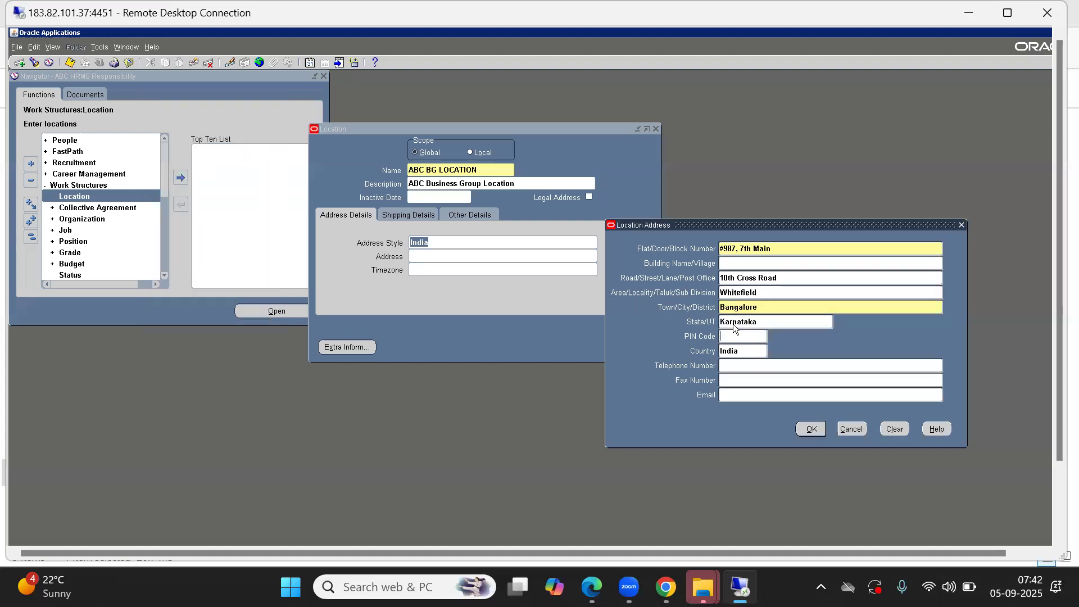
Step: Leave the PIN code, telephone and fax blank, enter the head office's e-mail, and accept the location address
key("Tab")
left_click(750, 340)
key("Tab")
key("Tab")
left_click(813, 430)
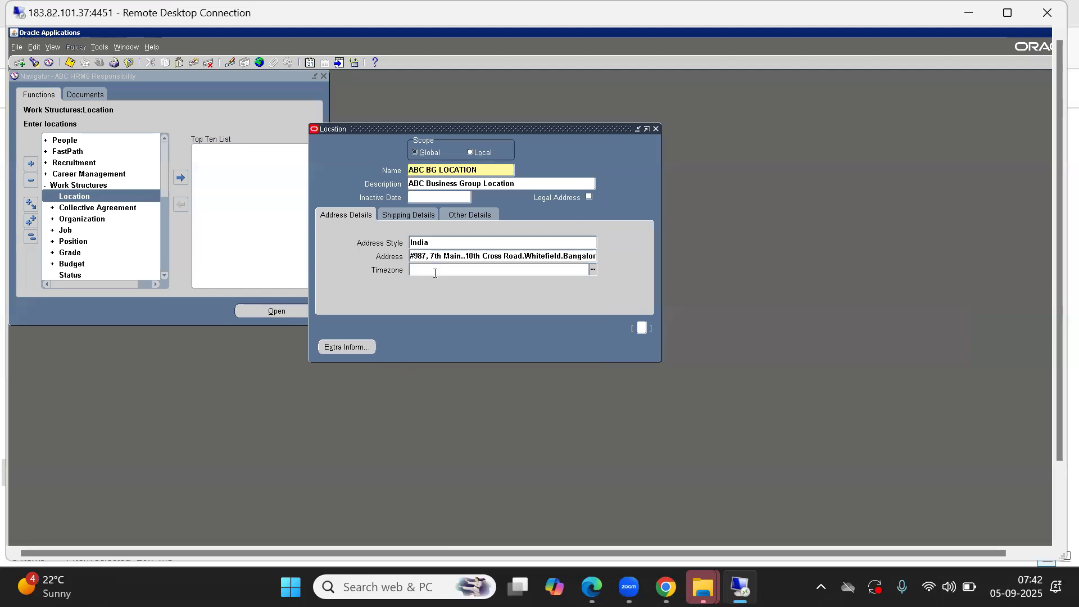
Step: Examine the location's shipping details and other details, including the Inventory Organization field, and return to the address details
left_click(396, 216)
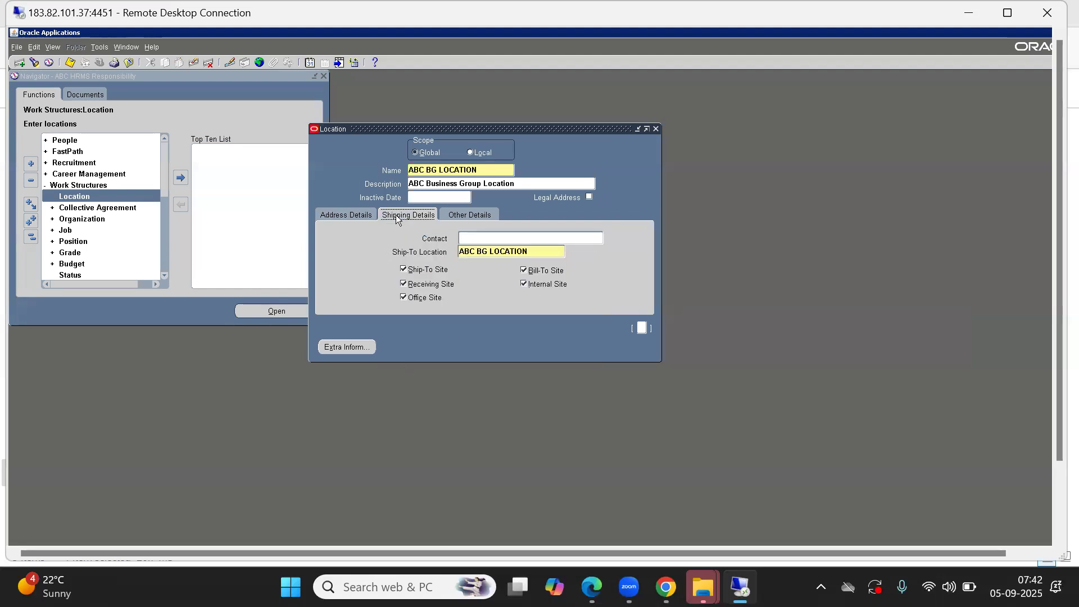
left_click(335, 213)
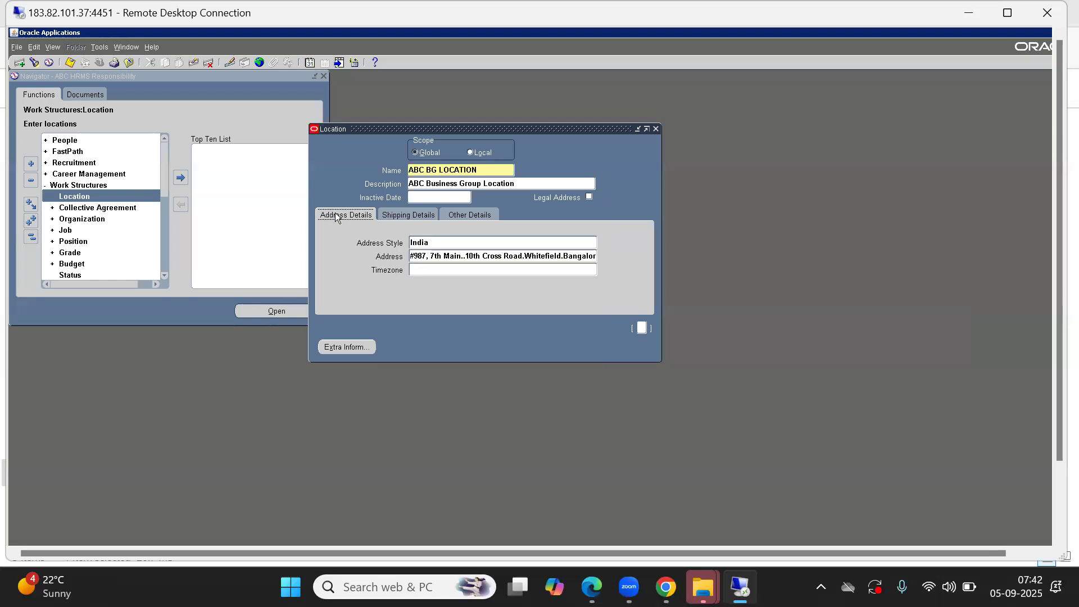
left_click(397, 217)
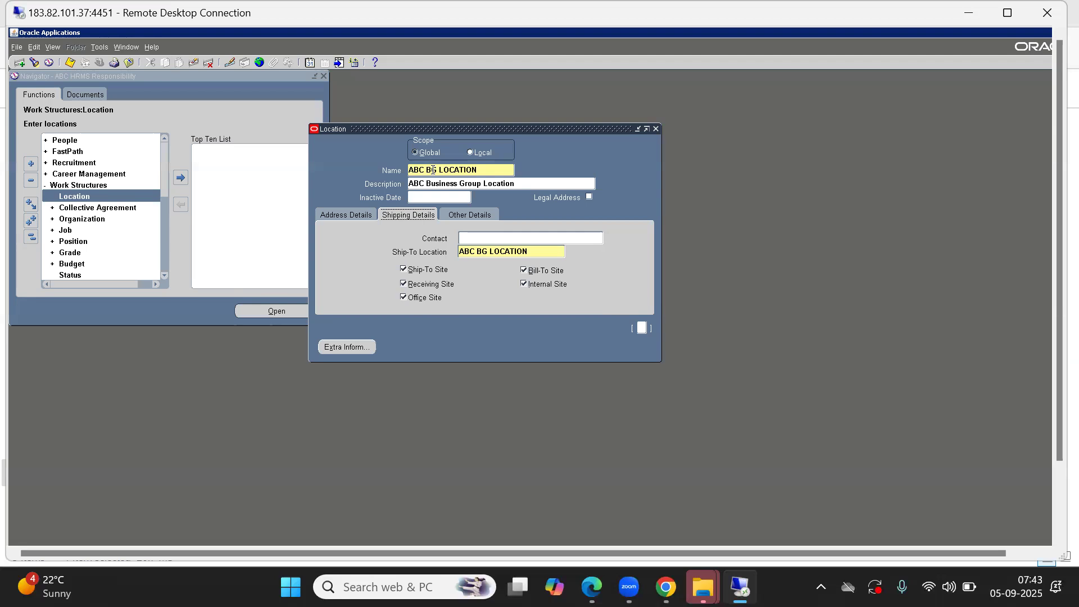
left_click(449, 221)
left_click(406, 217)
left_click(453, 217)
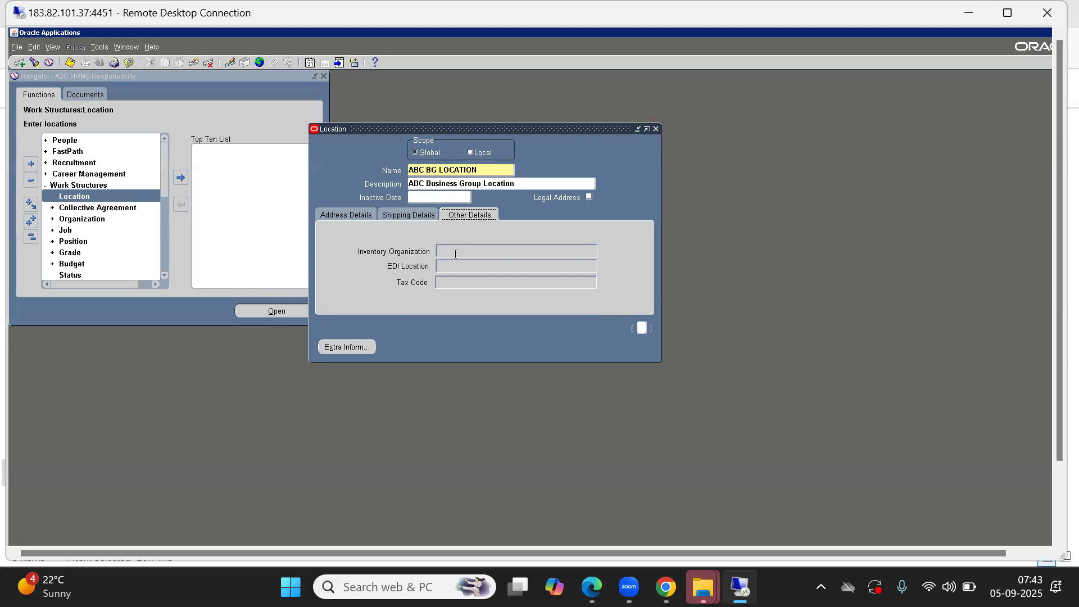
left_click(405, 216)
left_click(466, 216)
left_click(457, 250)
left_click(347, 217)
left_click(345, 213)
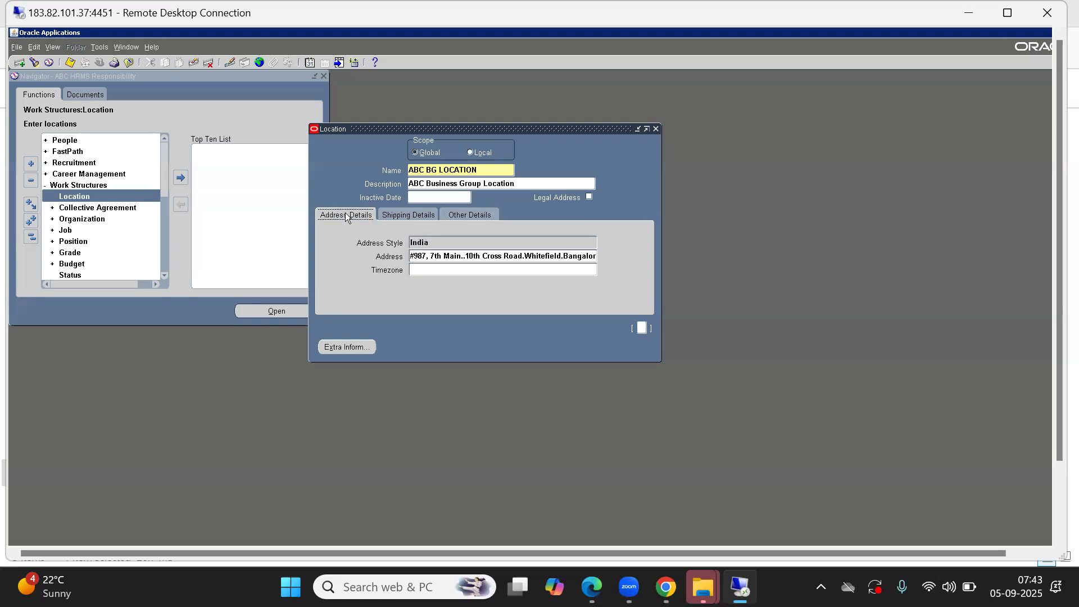
Step: Check the full location address without changing it, close the Location form, and collapse the navigator branches
left_click(424, 172)
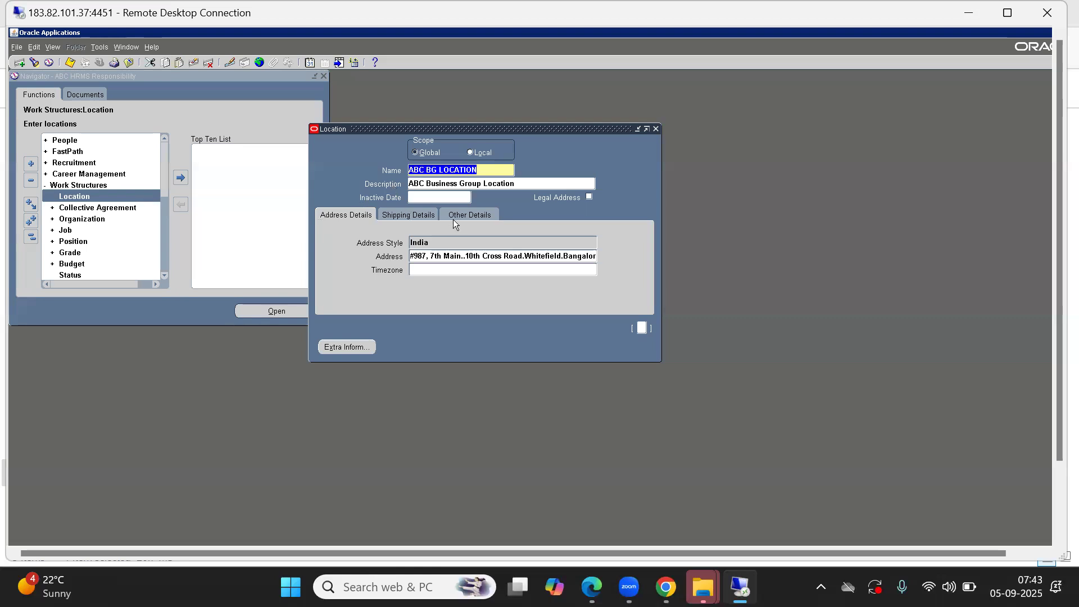
left_click(442, 256)
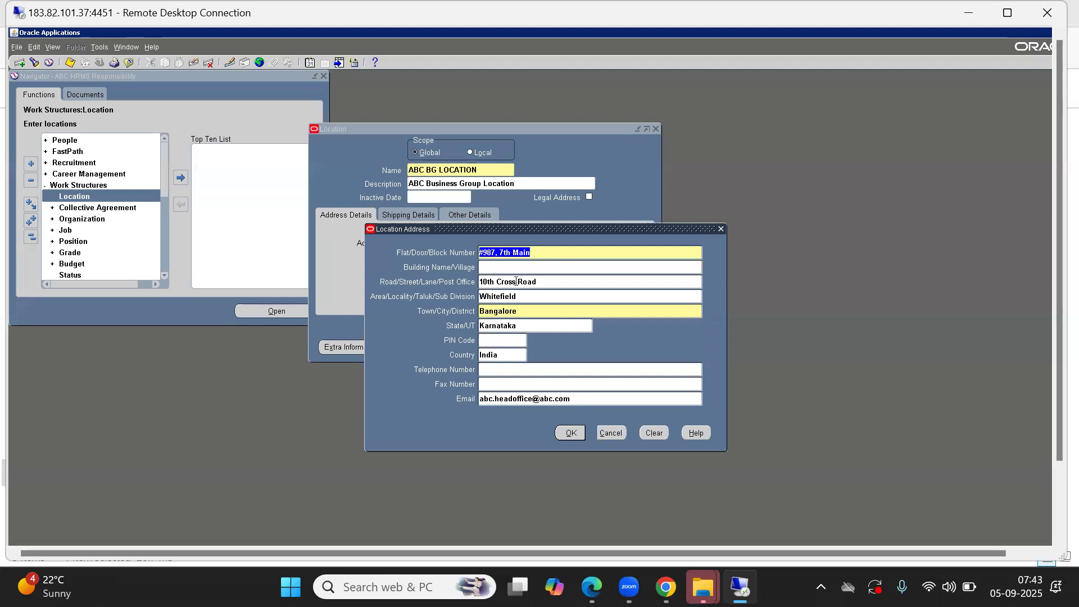
left_click(610, 436)
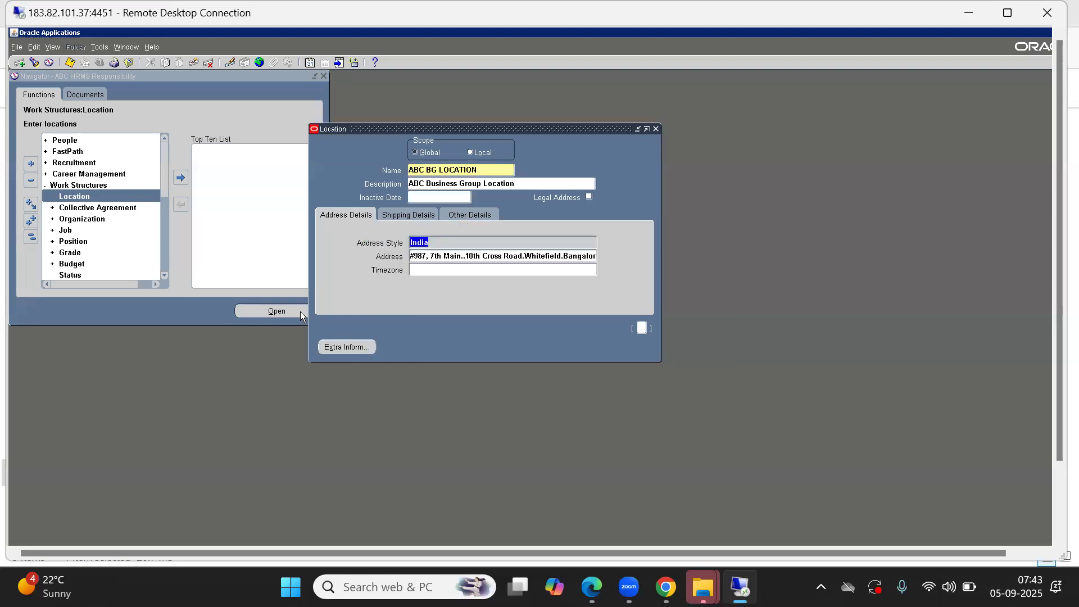
left_click(656, 129)
left_click(32, 239)
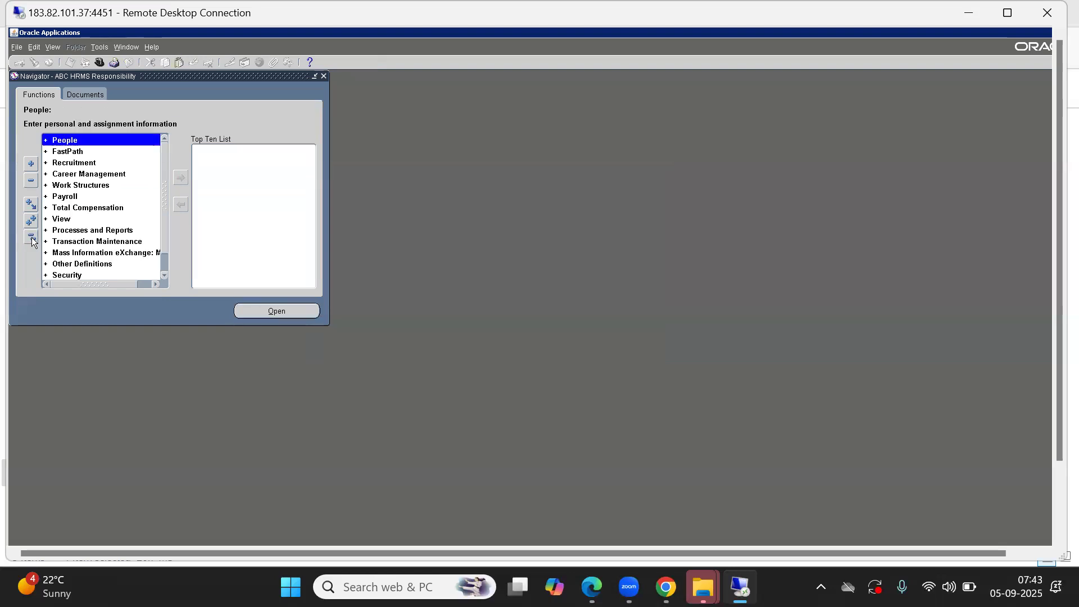
Step: Open the Organization Description form under Work Structures
key("Down")
key("Down")
key("Down")
key("Down")
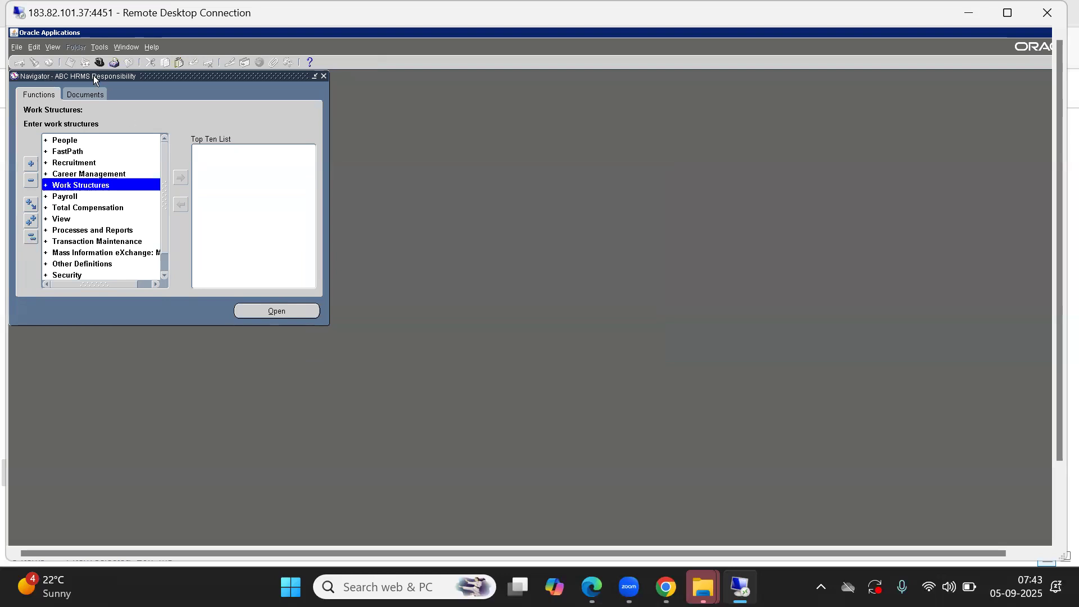
double_click(71, 189)
key("Down")
key("Down")
key("Return")
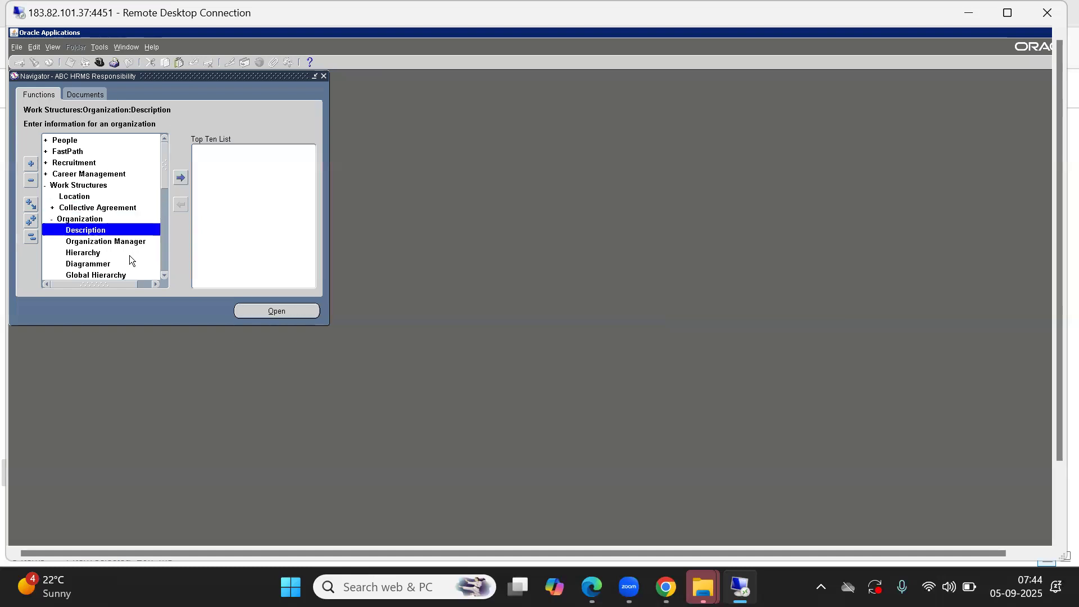
double_click(101, 235)
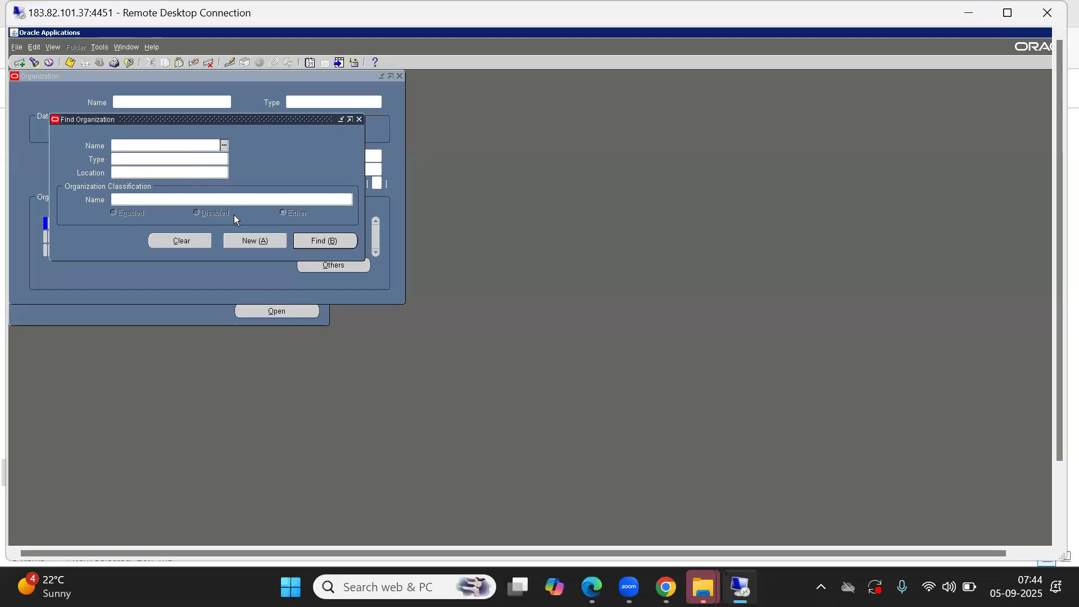
Step: Start a new organization record and name it ABC India Pvt Ltd
left_click(257, 241)
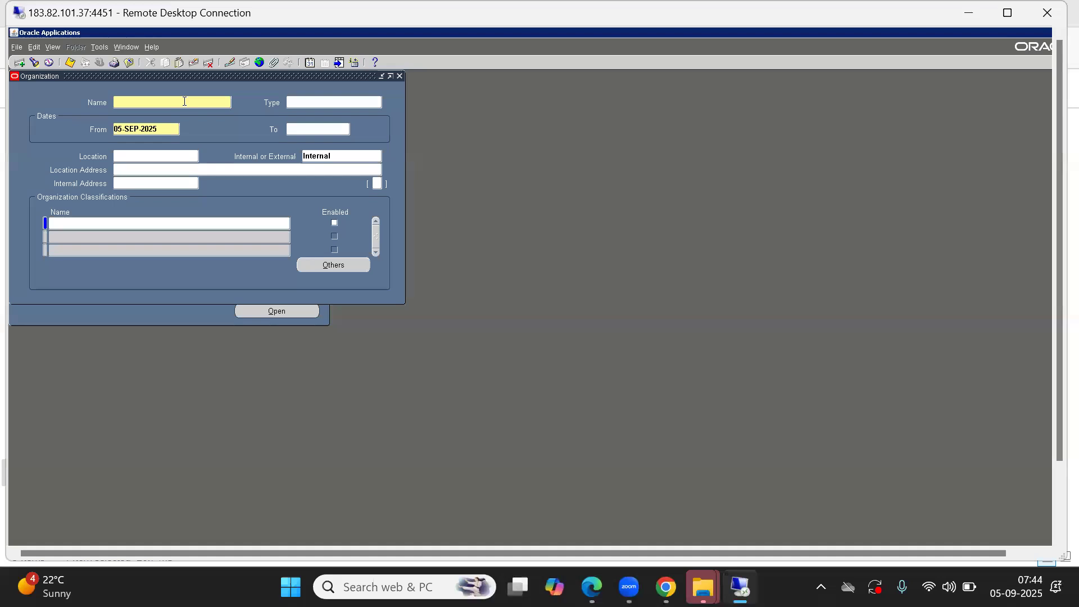
left_click_drag(163, 74, 350, 118)
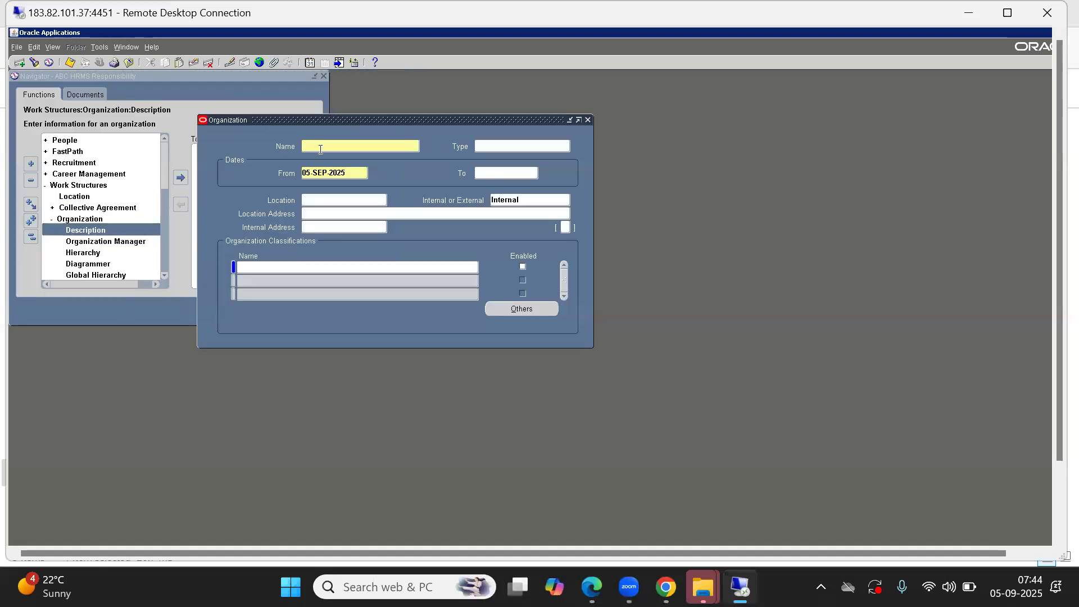
type("A")
key("BackSpace")
type("ABC India Pvt Ltd")
Step: Set the organization's type to Business Group
key("Tab")
key("ctrl+l")
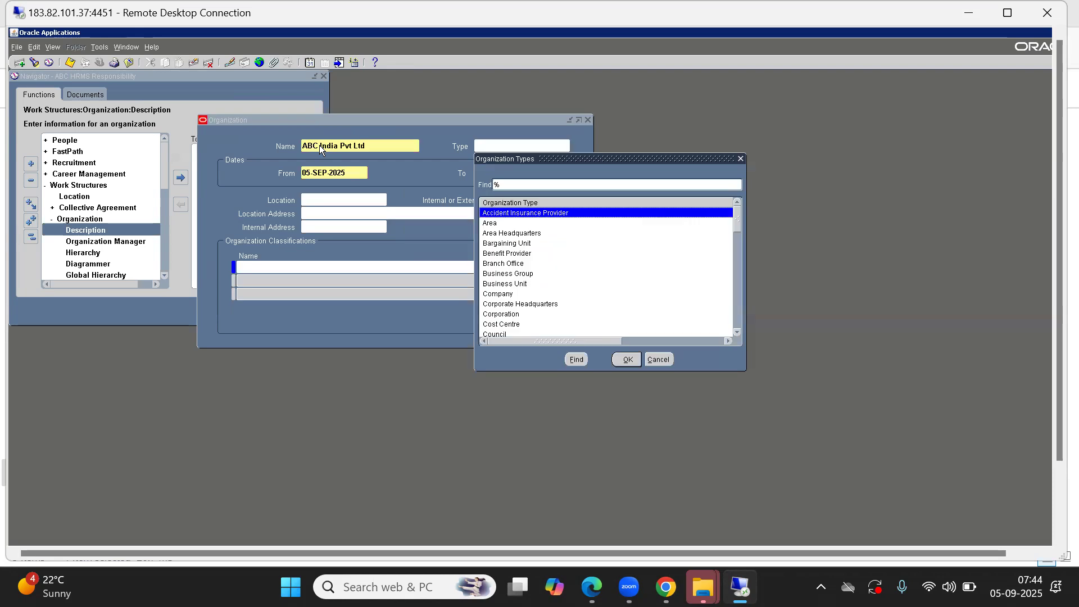
type("b")
key("Down")
key("Down")
key("Down")
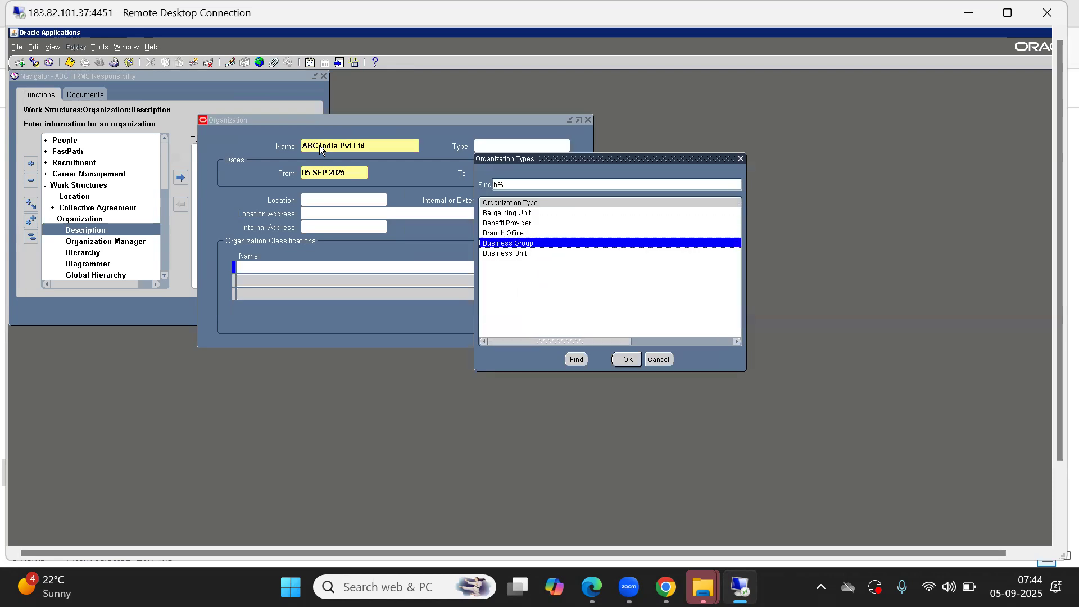
key("Return")
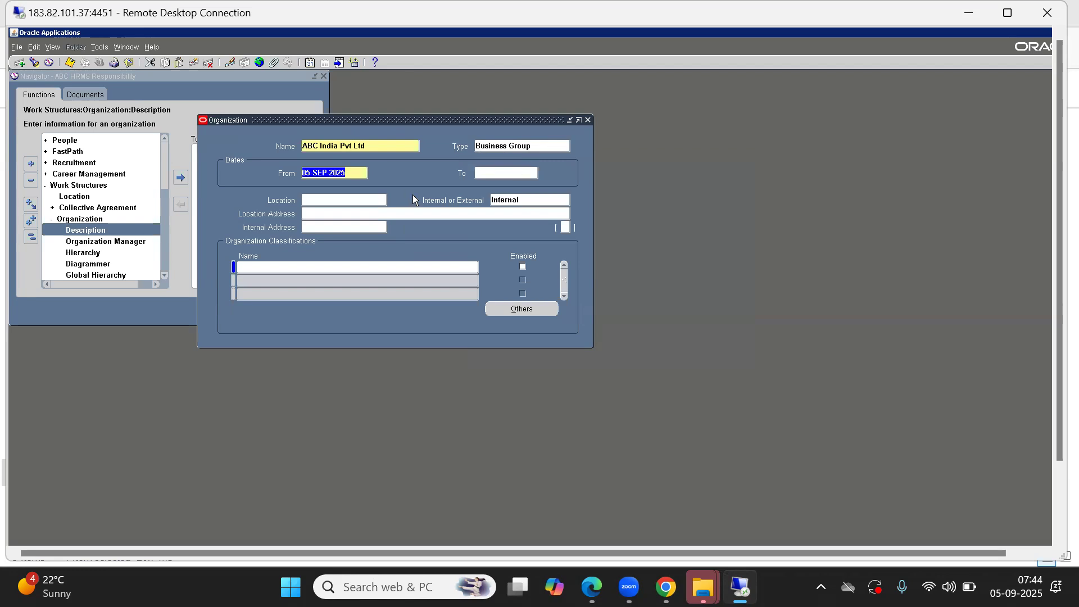
Step: Assign ABC BG LOCATION as the organization's location and review its full location address without changing it
left_click(316, 200)
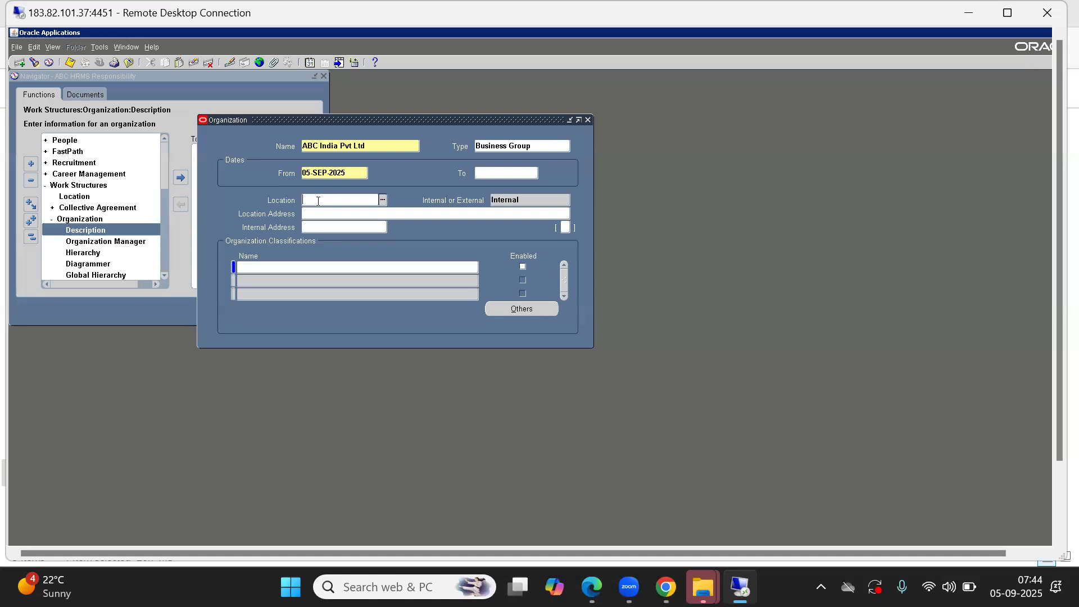
key("ctrl+l")
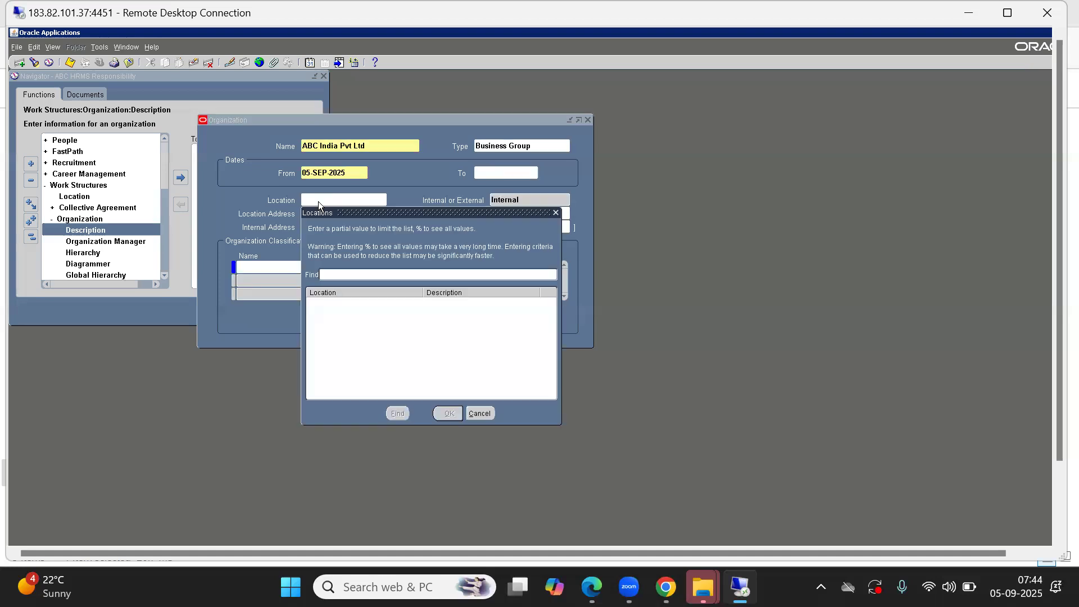
type("ab")
key("Return")
key("Return")
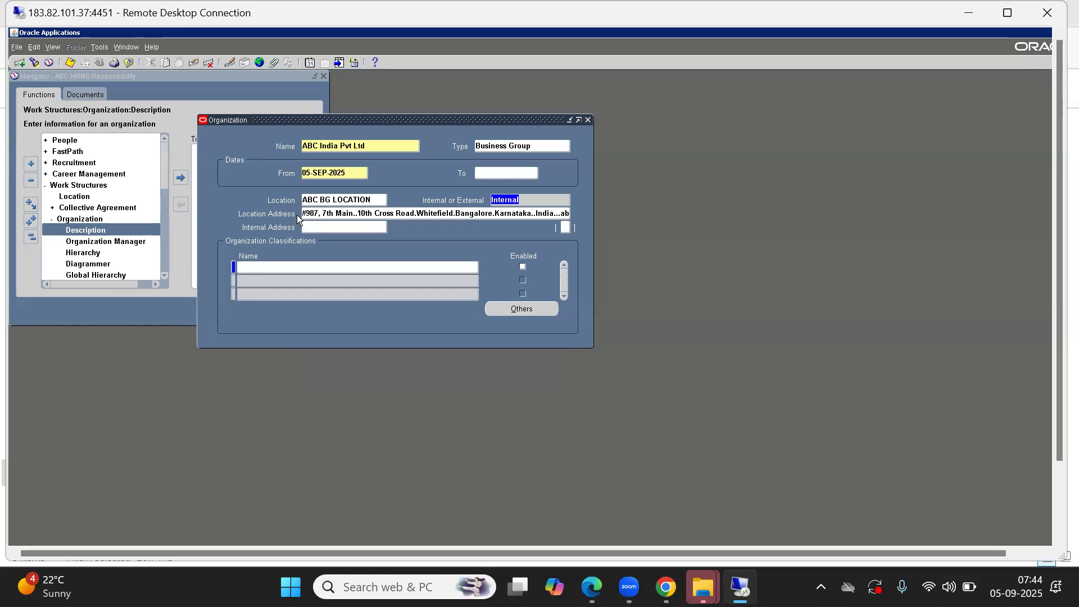
left_click(350, 215)
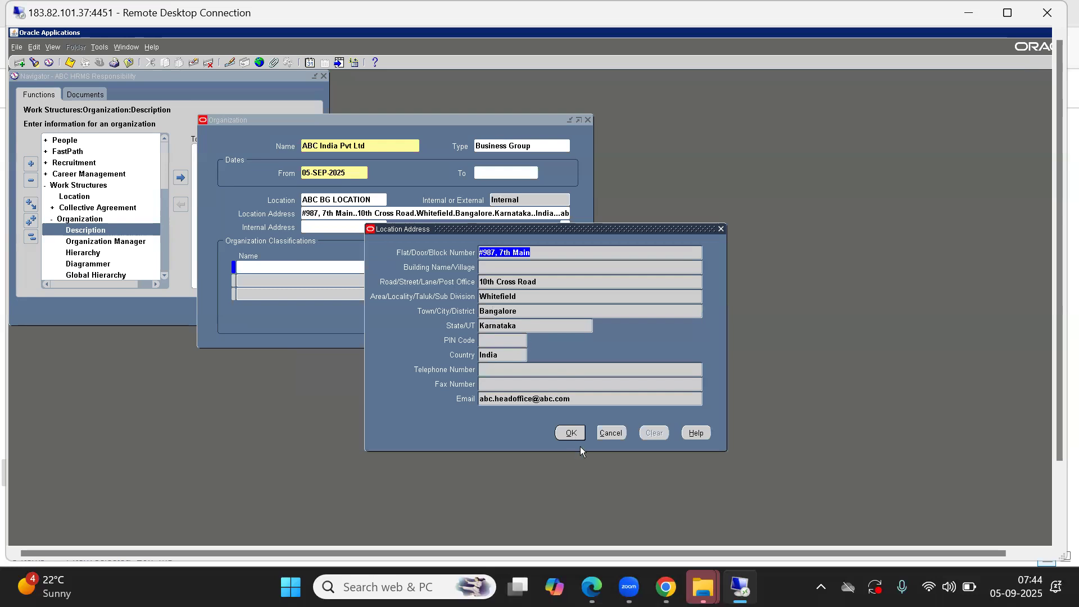
left_click(613, 433)
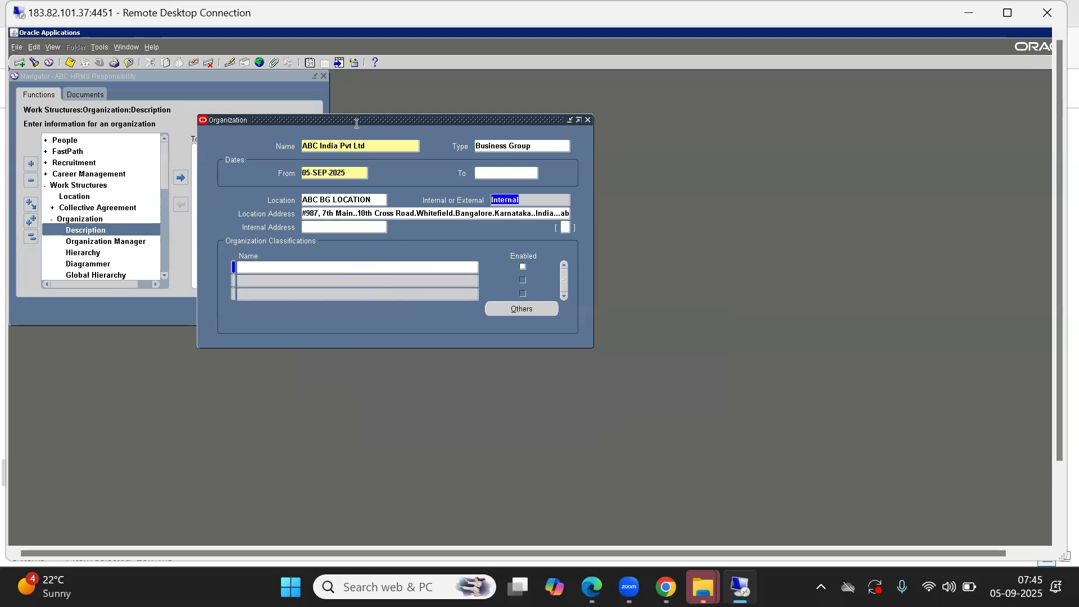
Step: Save the organization record and go to the first row of Organization Classifications
left_click(331, 200)
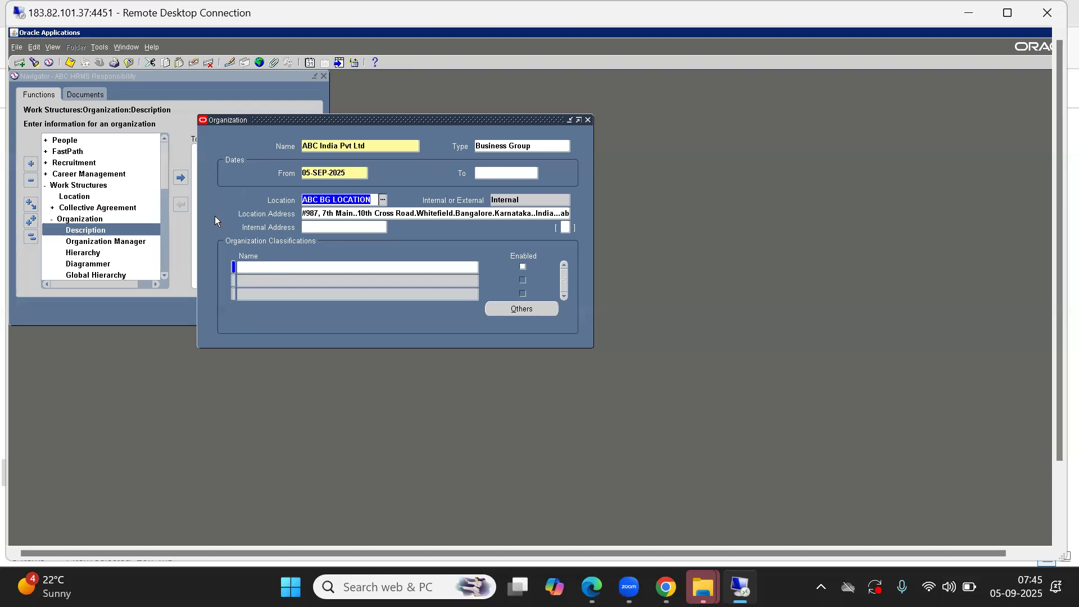
left_click(252, 267)
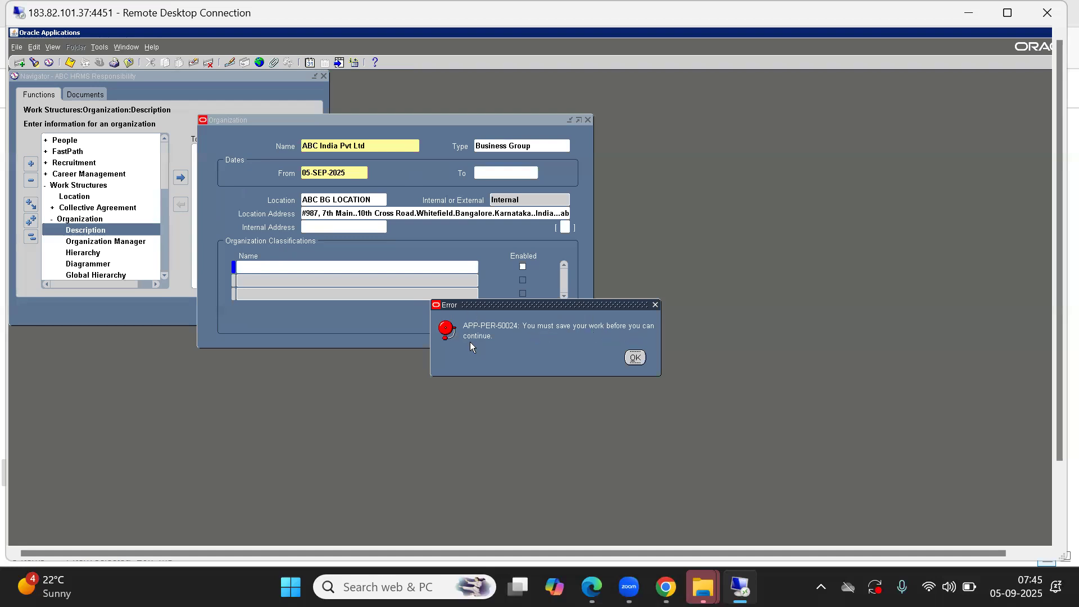
left_click(635, 358)
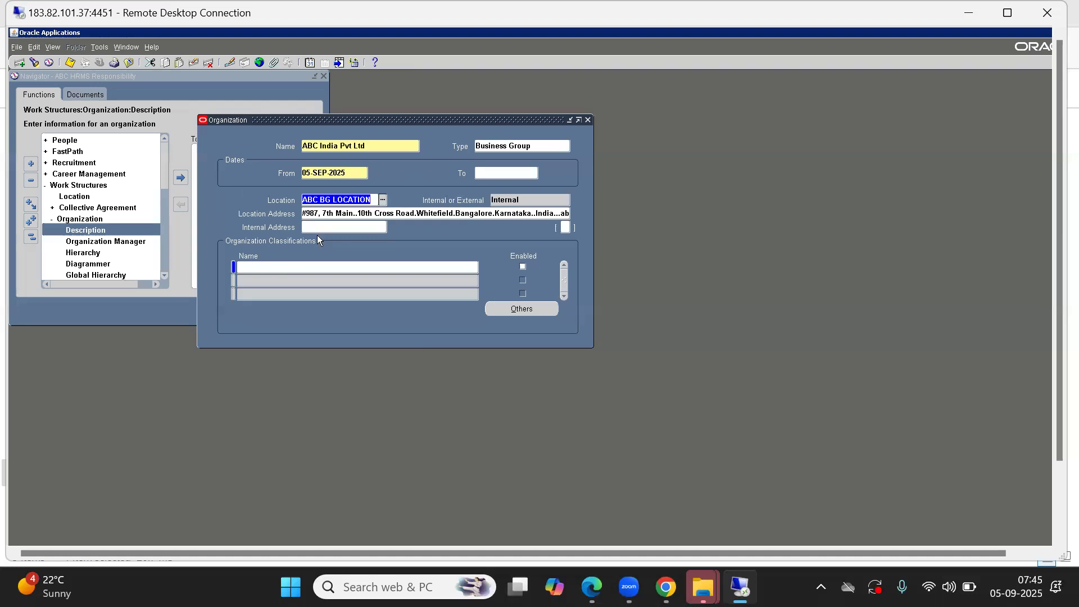
left_click(267, 268)
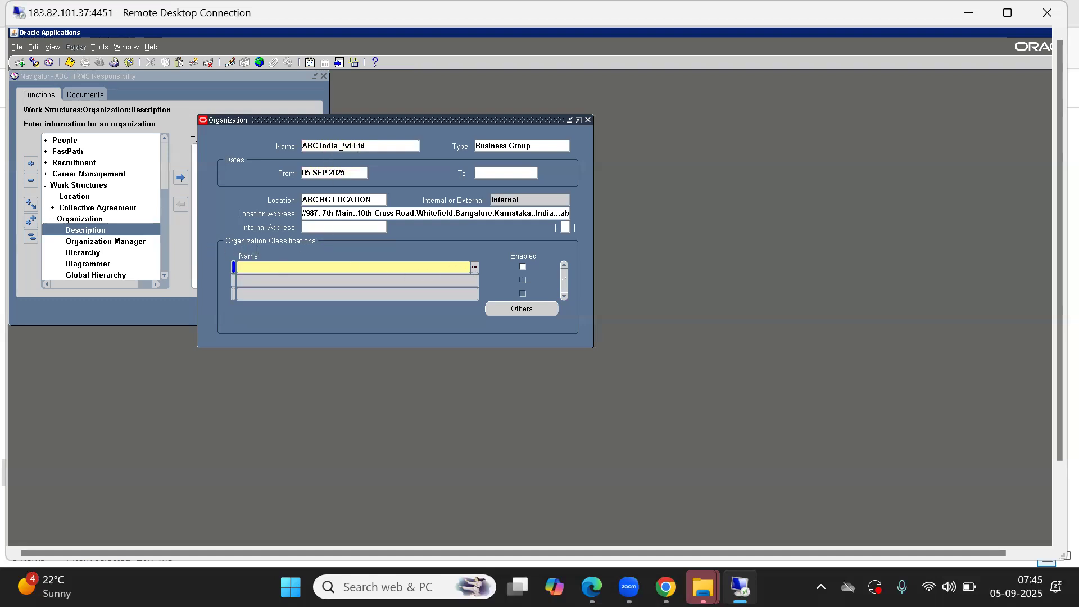
Step: Add the Business Group classification to the organization as enabled and save it
left_click(474, 266)
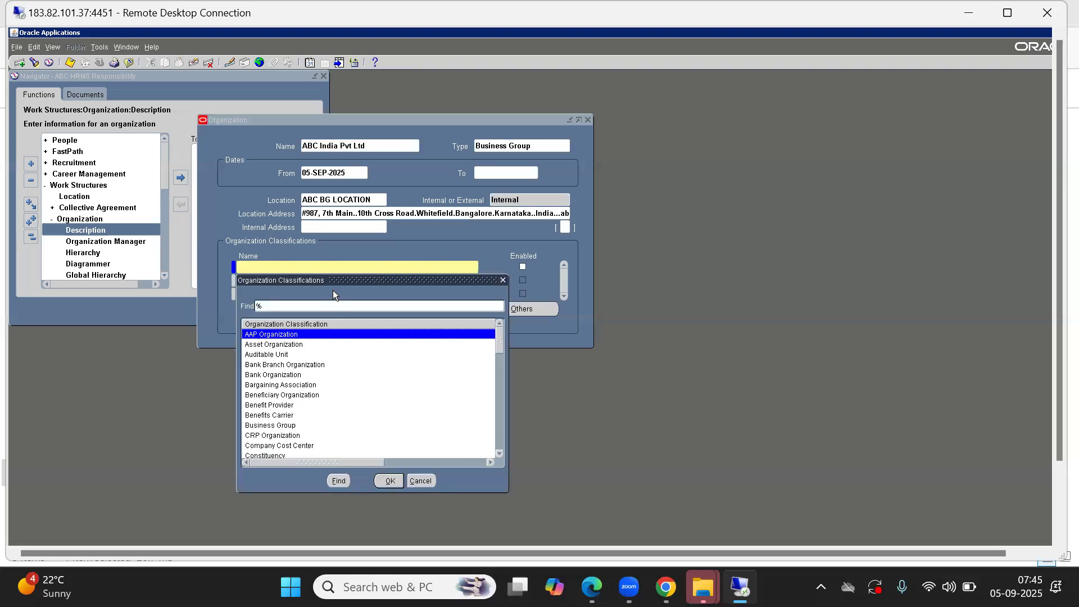
type("b")
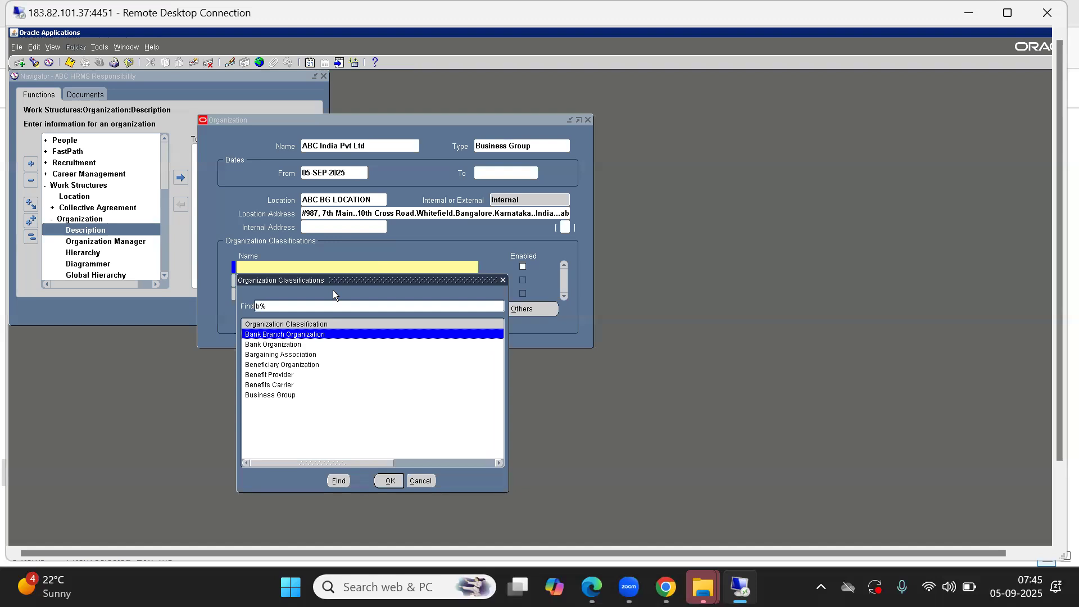
key("Down")
key("Down")
key("Down")
key("Down")
key("Down")
key("Down")
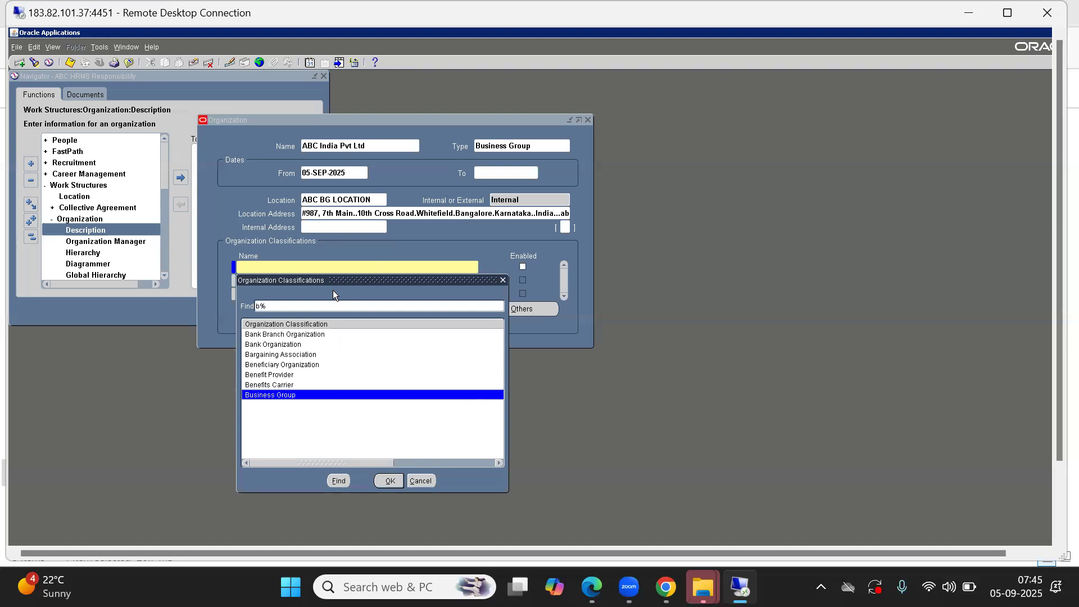
key("Return")
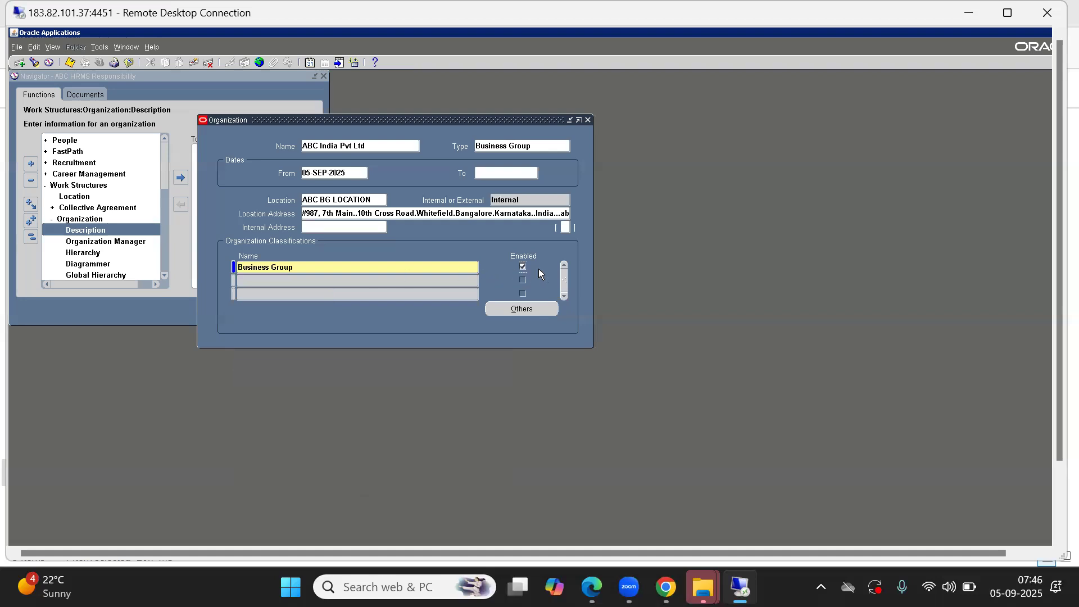
left_click(70, 63)
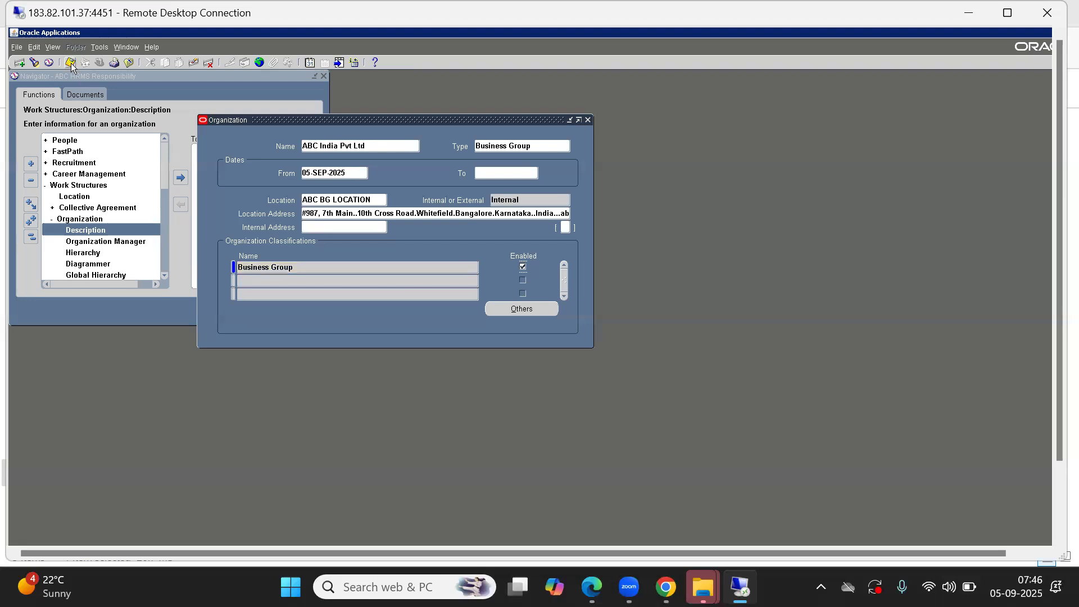
Step: Open the Business Group Info details from the additional information of the Business Group classification
left_click(285, 267)
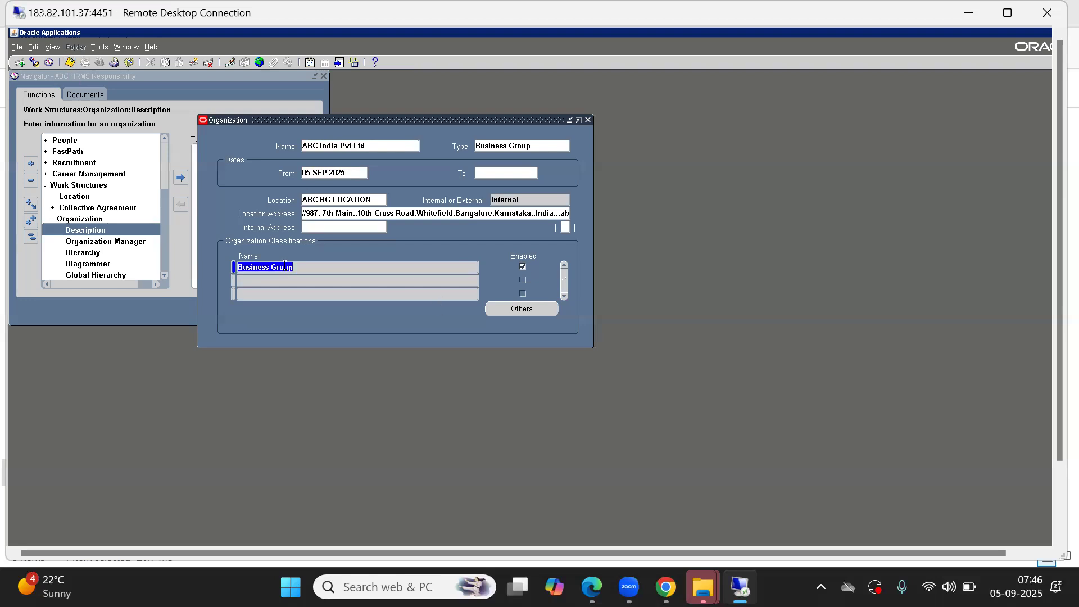
left_click(522, 309)
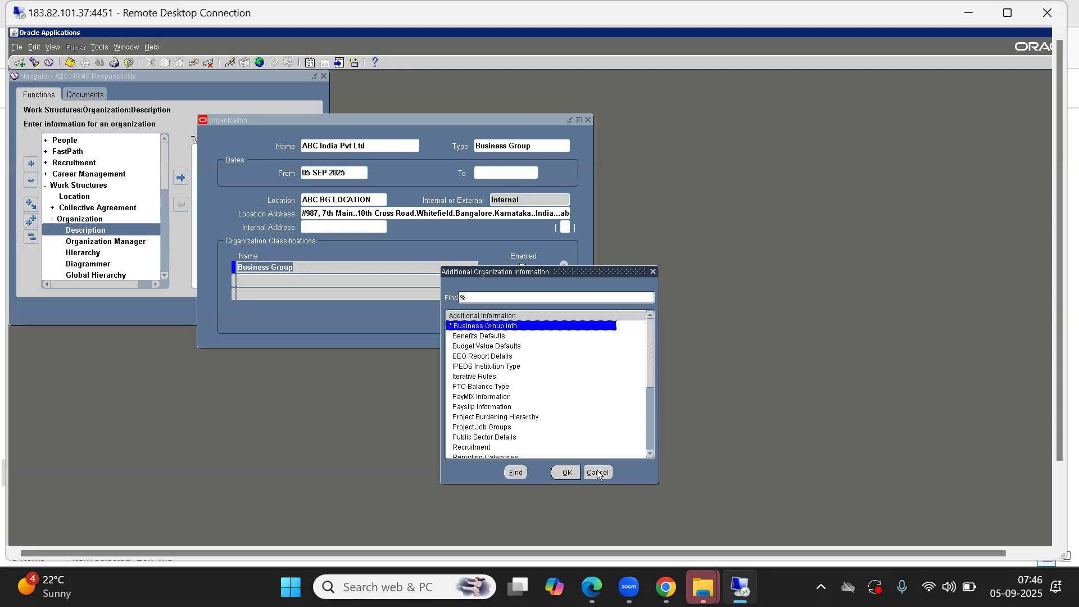
left_click(565, 474)
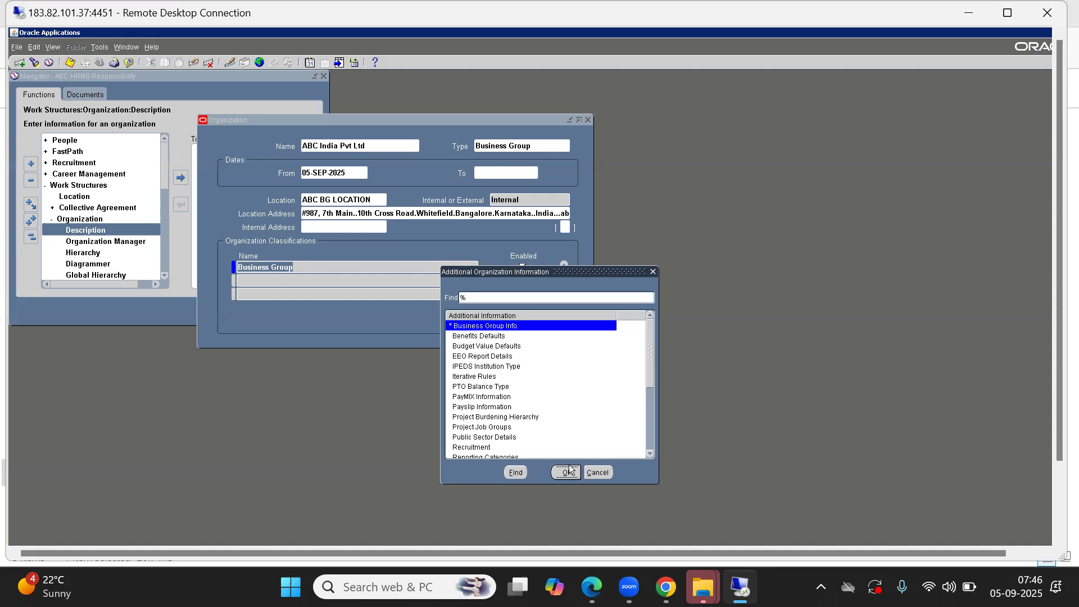
left_click(565, 472)
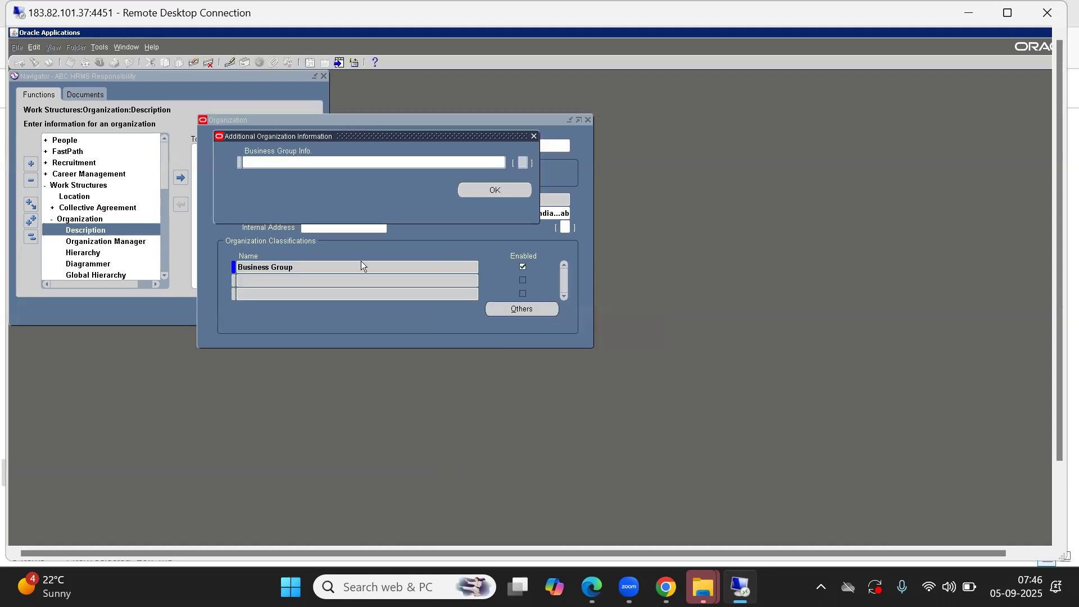
left_click_drag(325, 137, 532, 223)
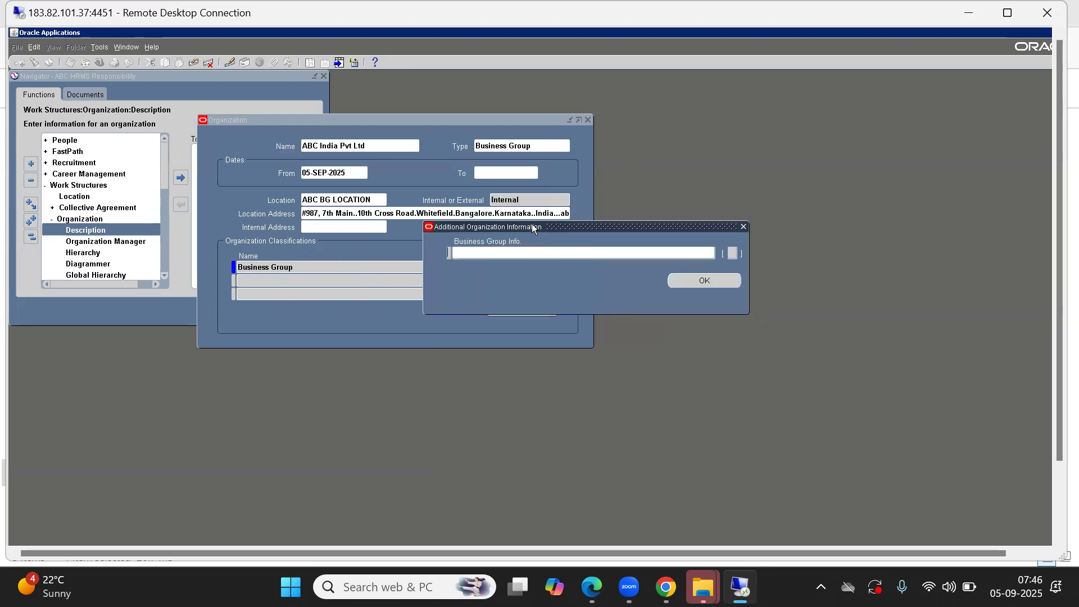
left_click(471, 251)
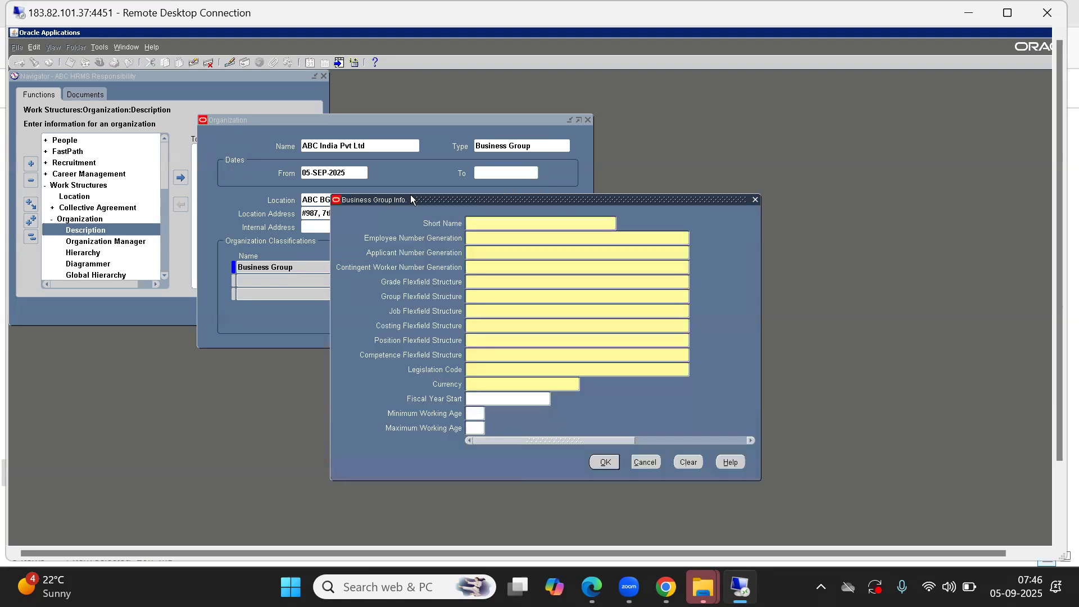
Step: Enter the business group short name ABC and set Employee Number Generation to Automatic
left_click_drag(503, 200, 332, 199)
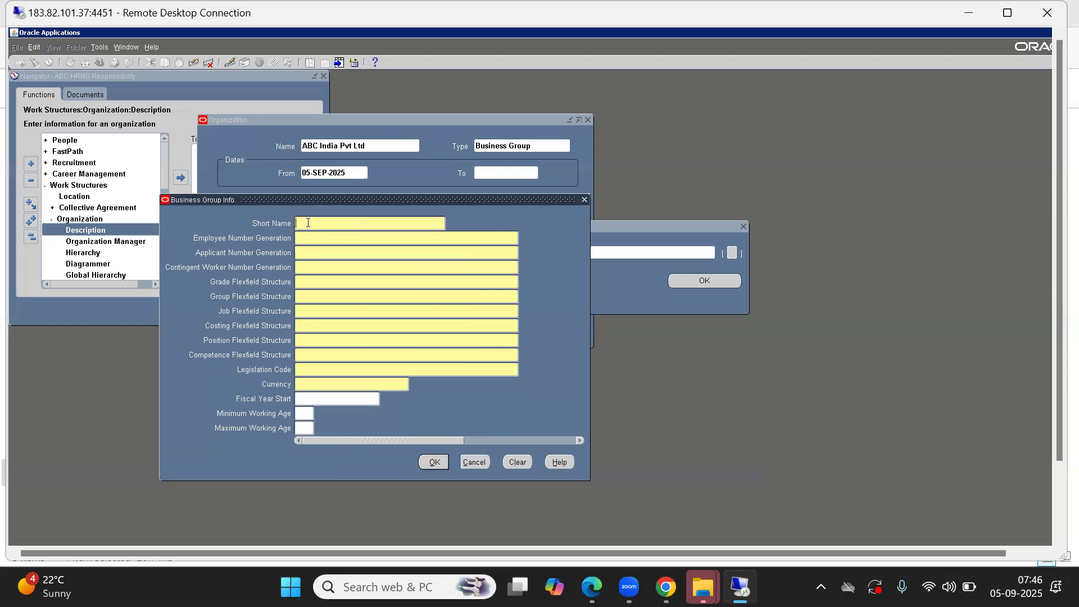
type("ABC")
key("Tab")
key("ctrl+l")
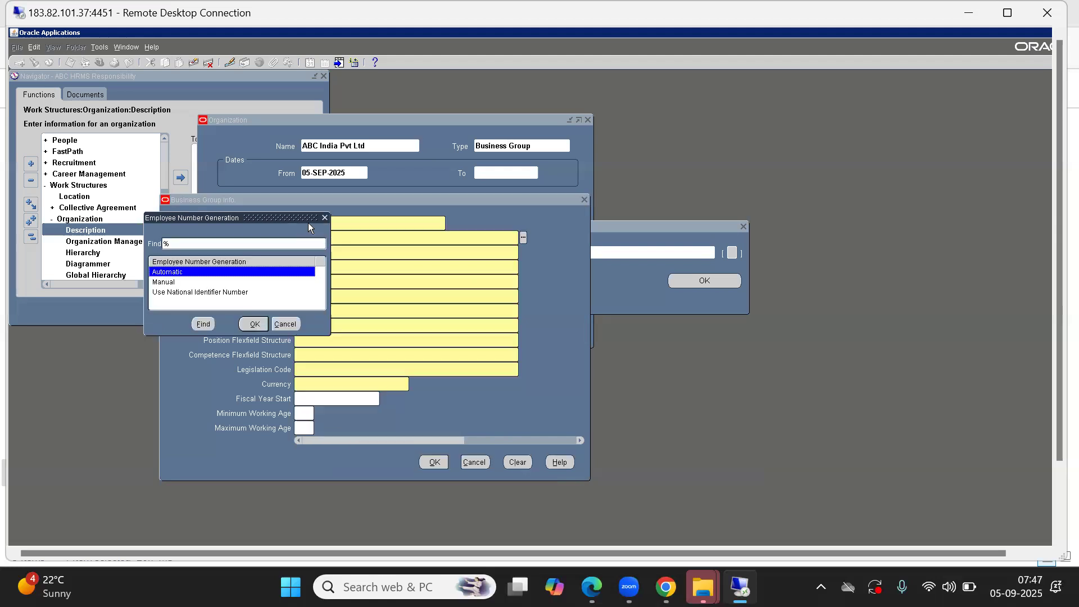
key("Return")
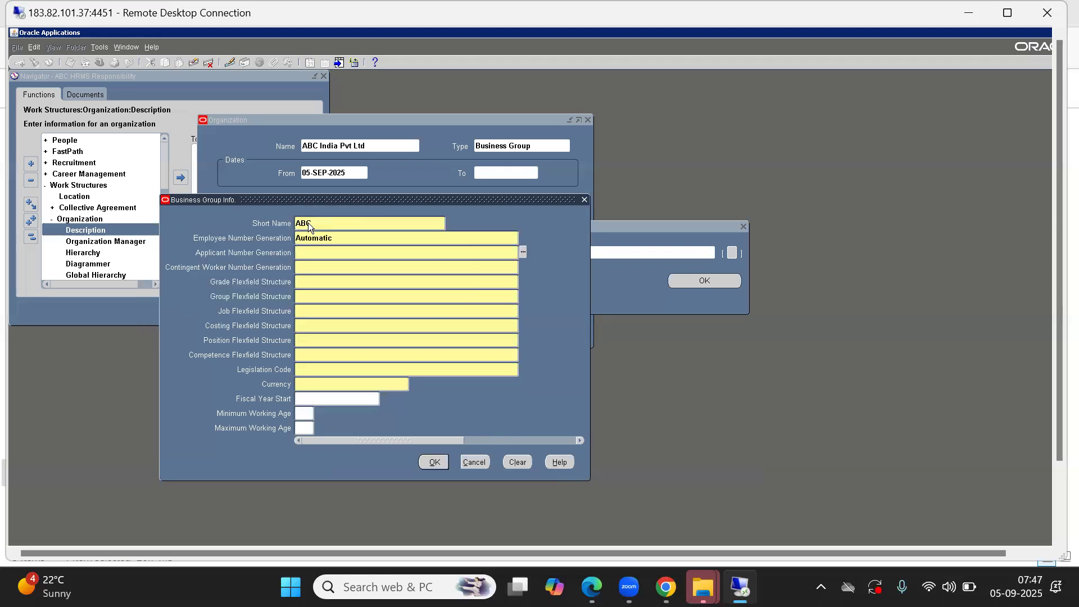
Step: Set both Applicant Number Generation and Contingent Worker Number Generation to Automatic
key("ctrl+l")
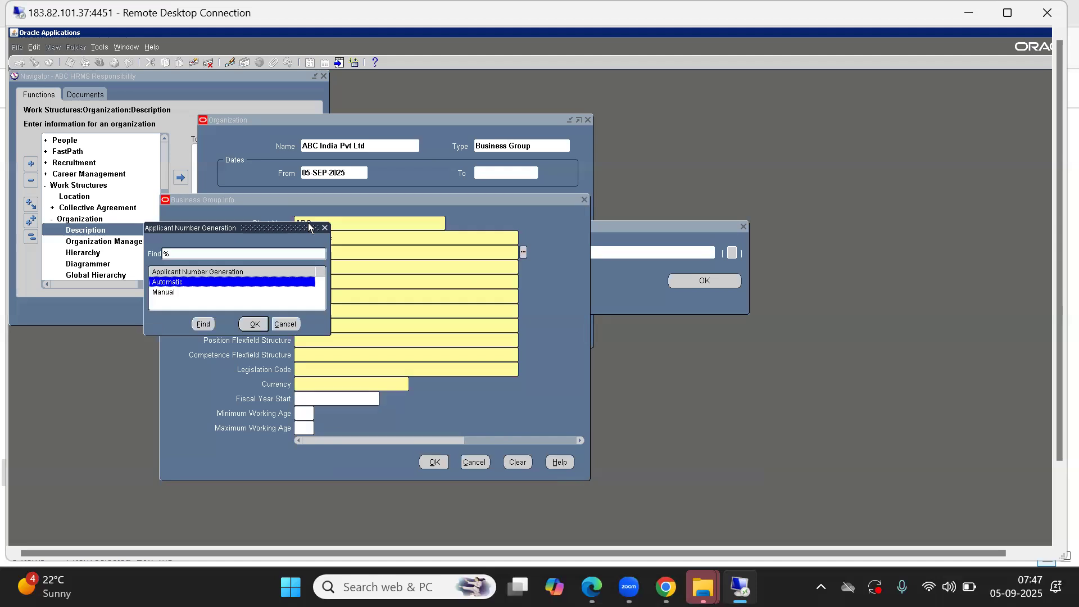
key("Return")
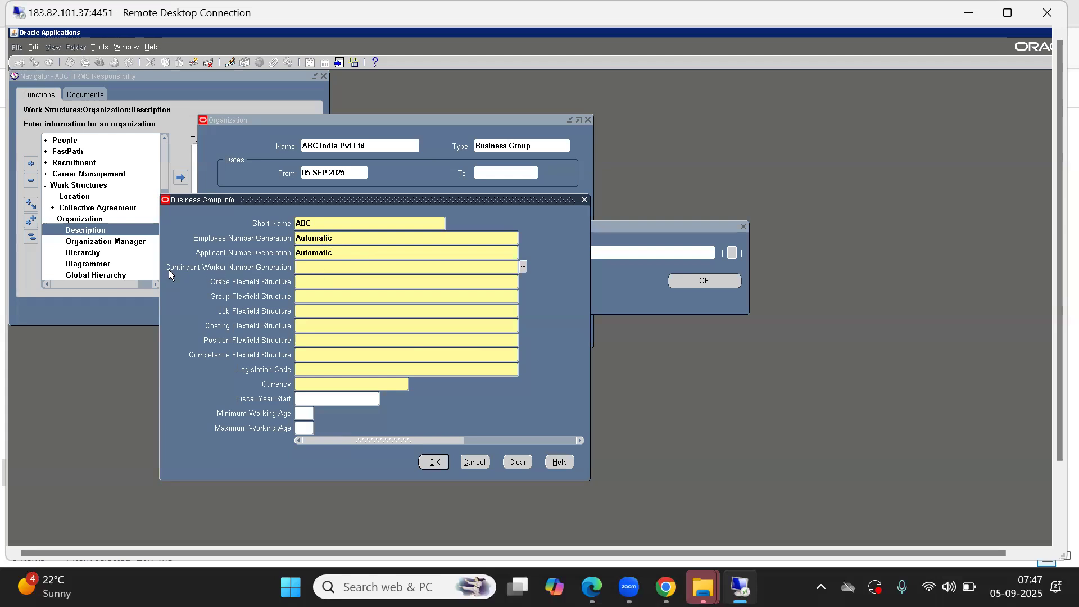
key("ctrl+l")
key("Return")
Step: Set the Grade Flexfield Structure to Grade Flexfield
type("G")
key("Tab")
key("Down")
key("Return")
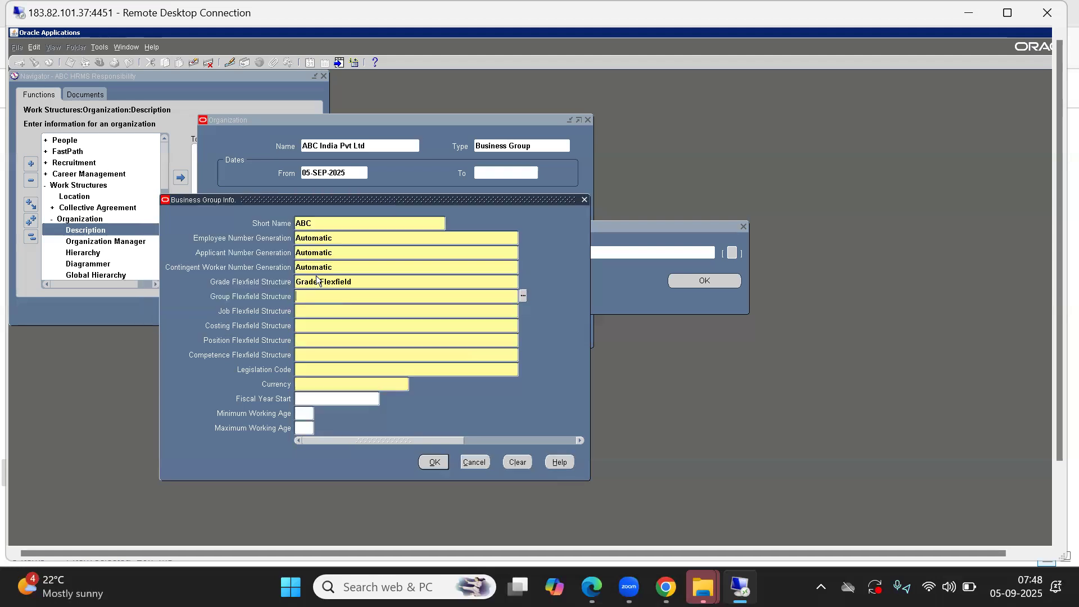
left_click(337, 279)
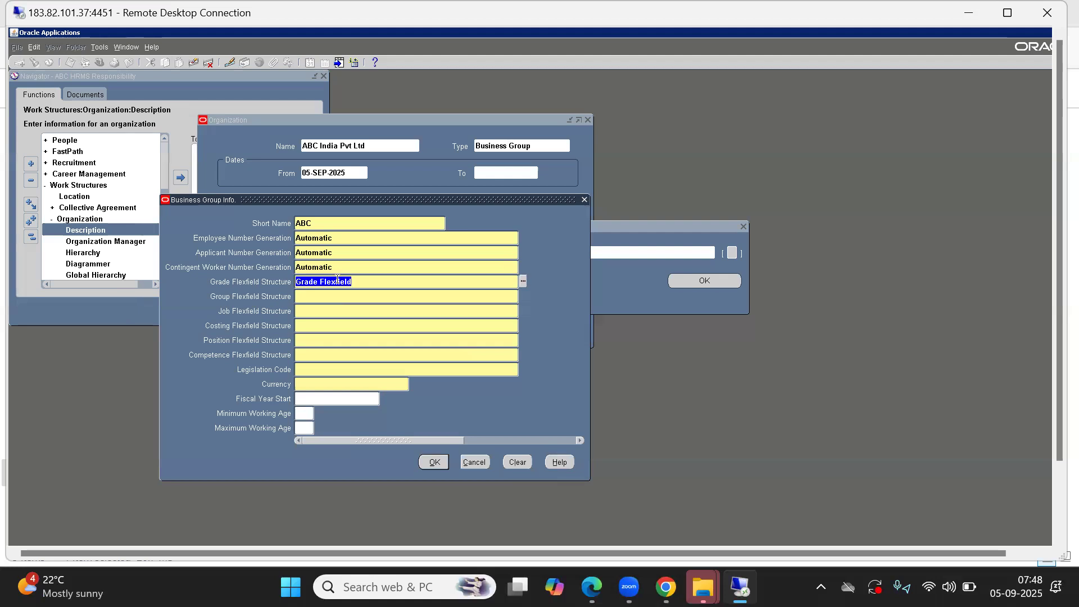
double_click(336, 281)
Step: Set the Group Flexfield Structure to Germany People Group Flex
left_click(310, 297)
double_click(310, 297)
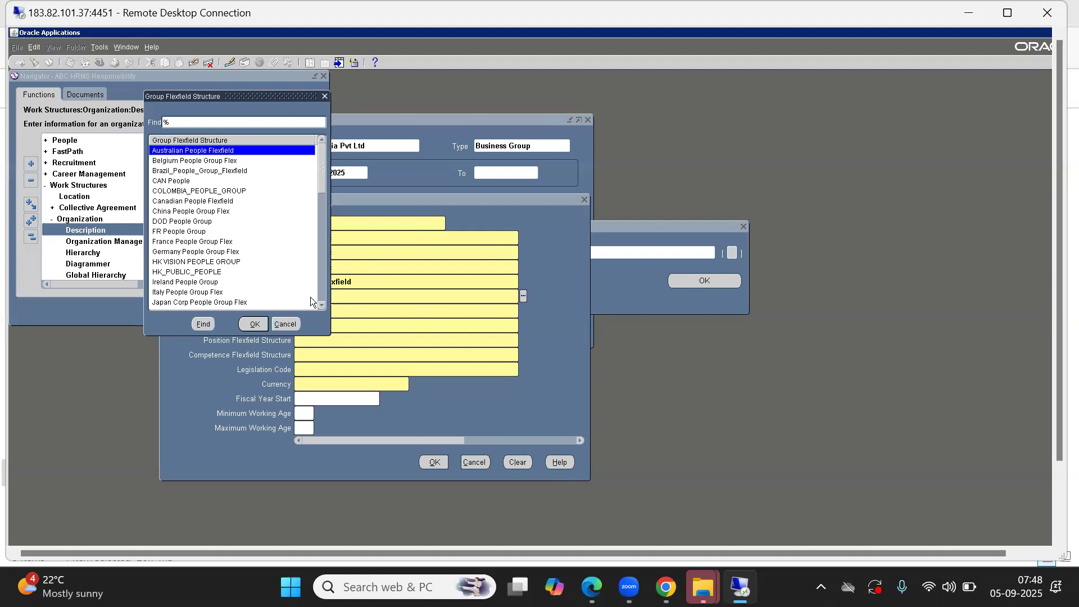
key("Down")
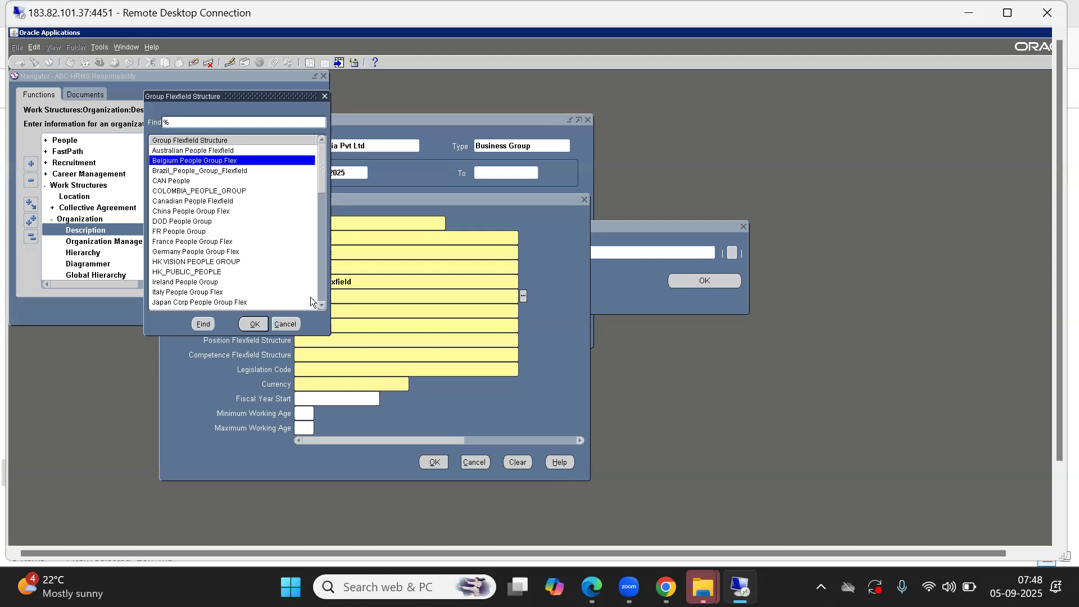
key("Up")
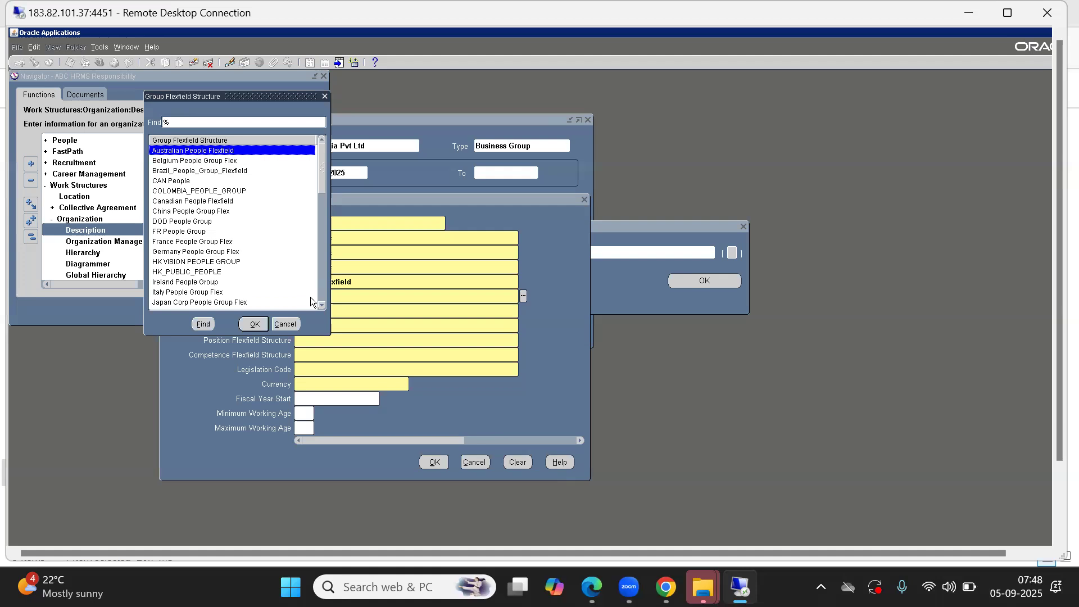
left_click_drag(232, 99, 521, 136)
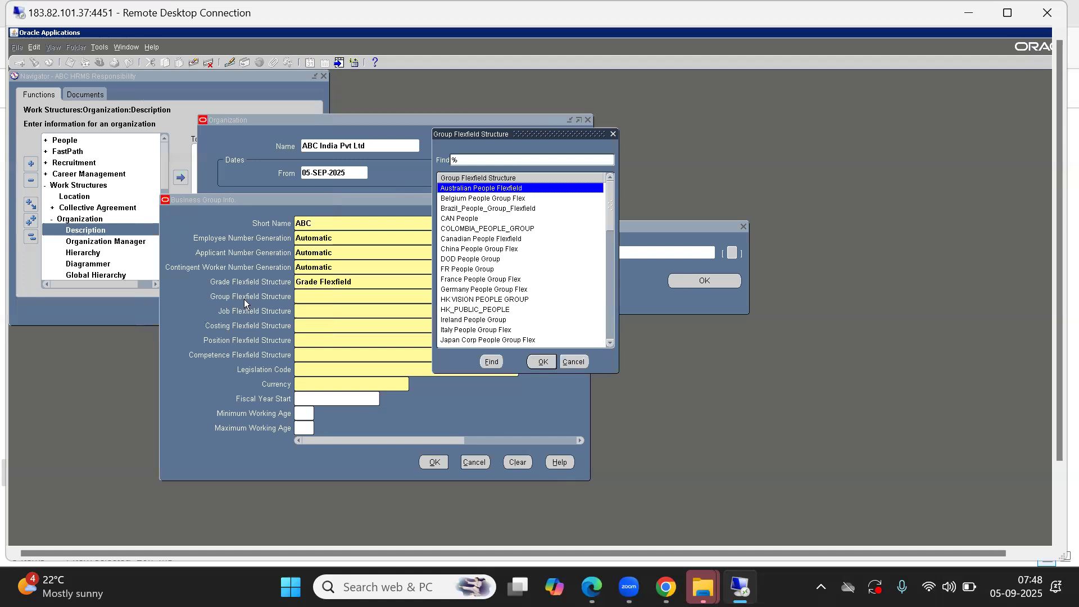
key("g")
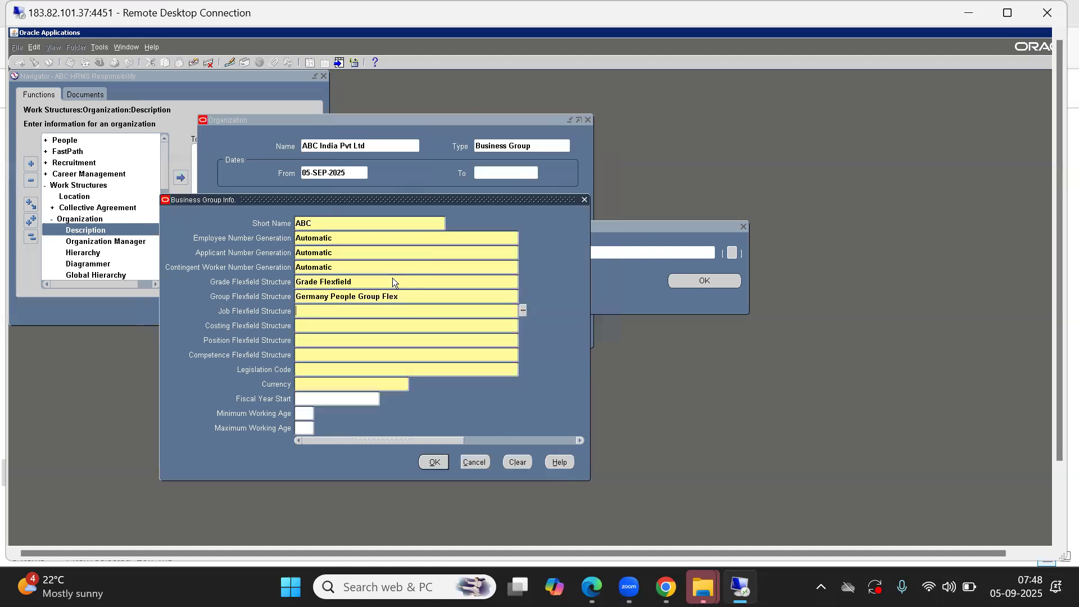
left_click(316, 301)
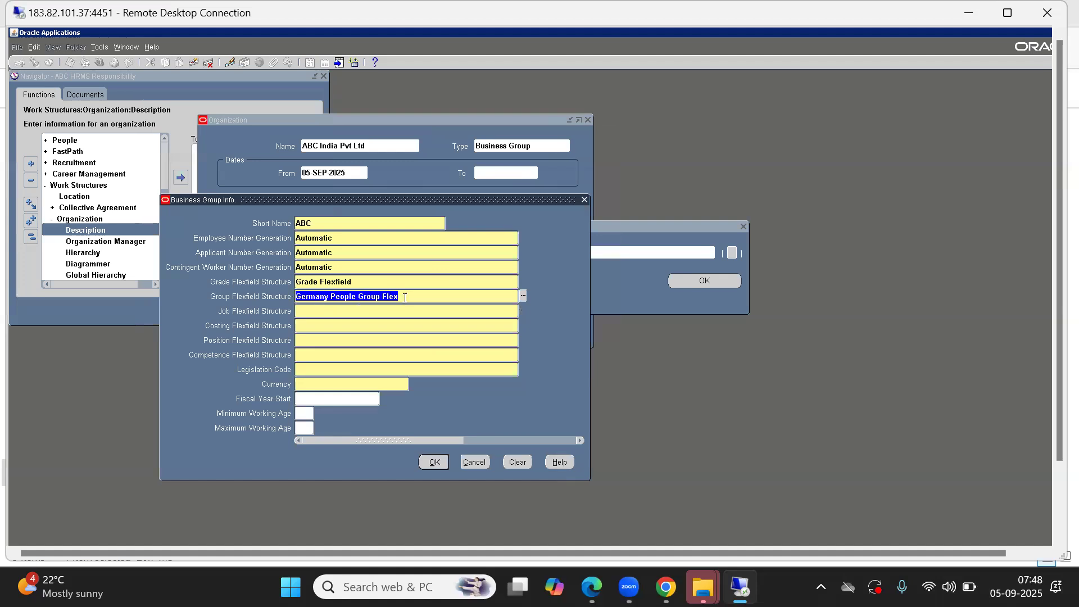
Step: Choose Job Flexfield as the Job Flexfield Structure of the business group
left_click(307, 311)
double_click(307, 310)
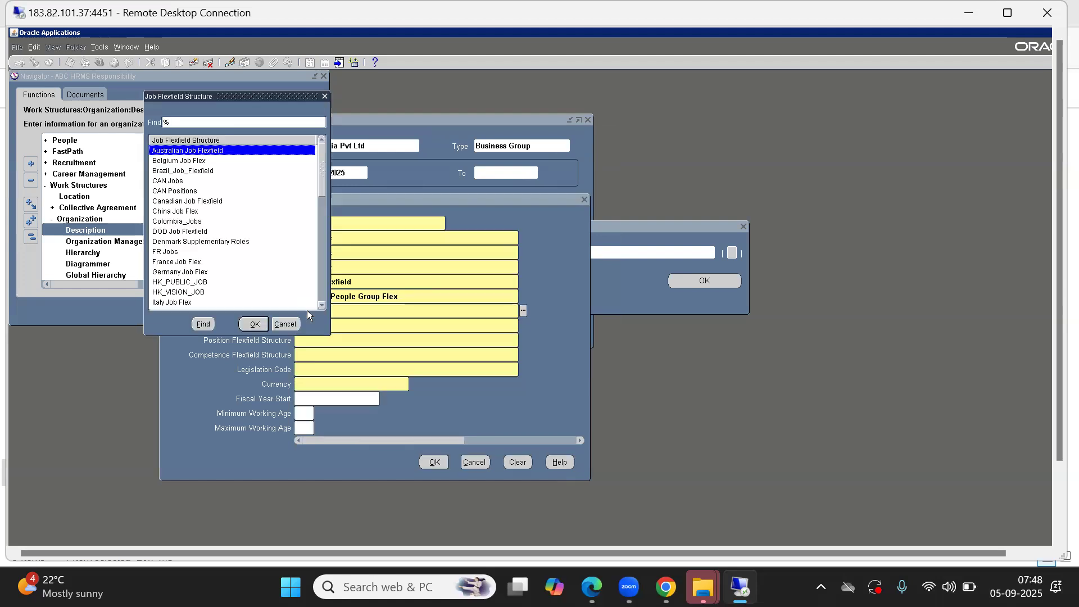
key("Down")
key("Down")
key("Down")
key("Down")
key("Down")
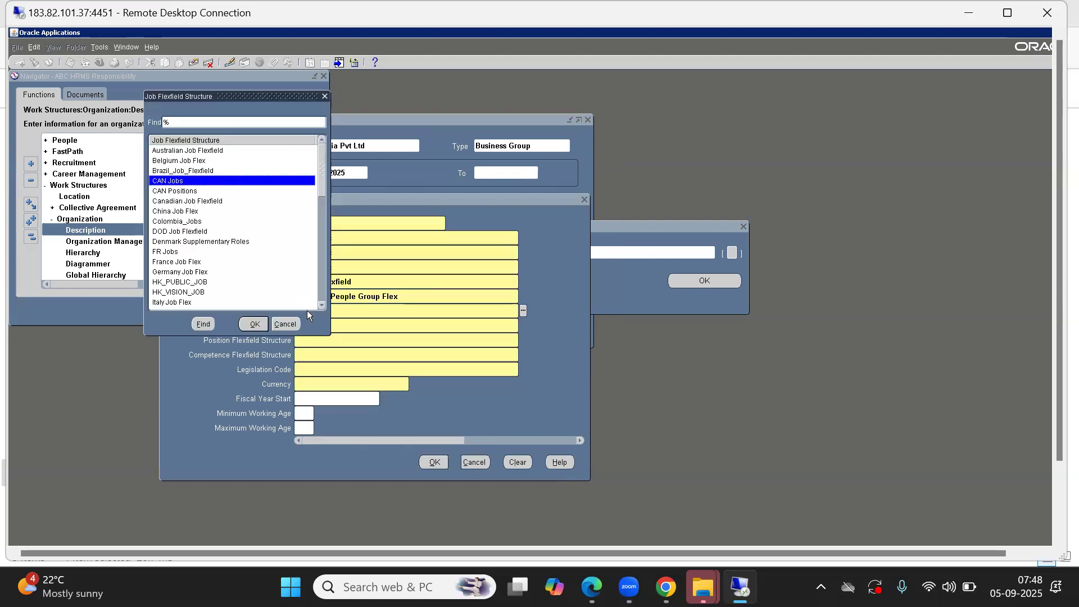
type("j")
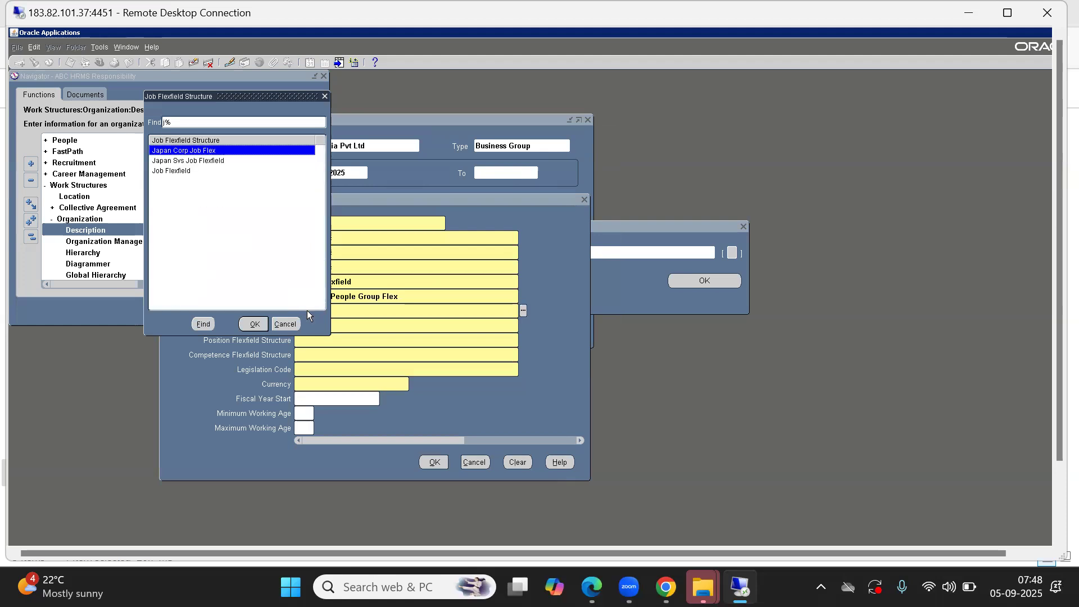
key("Down")
key("Down")
key("Return")
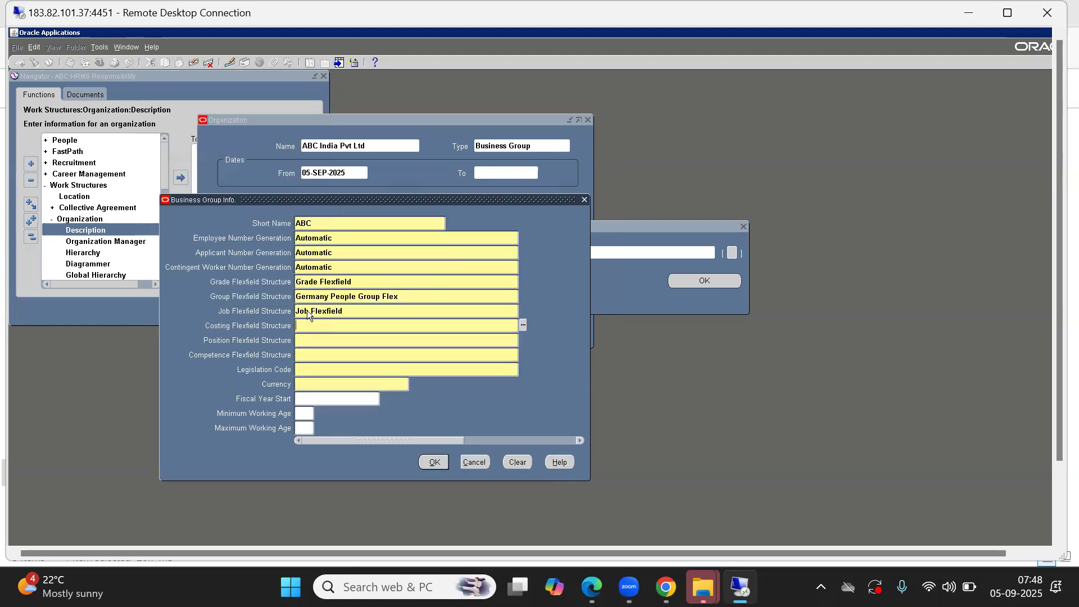
Step: Set the Costing Flexfield Structure to Cost Allocation Flexfield
key("ctrl+l")
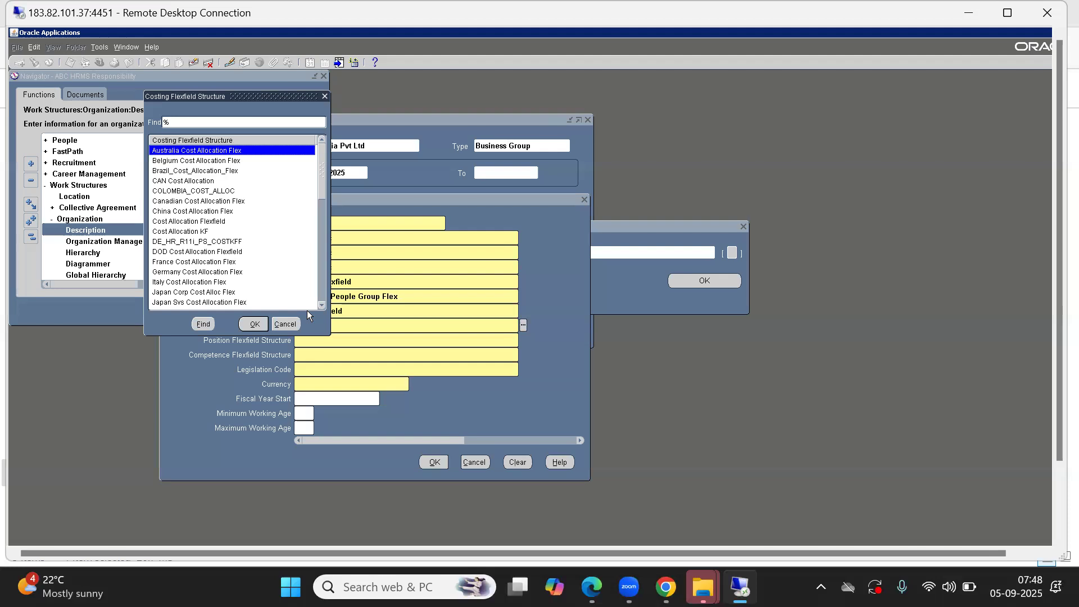
left_click_drag(236, 96, 544, 127)
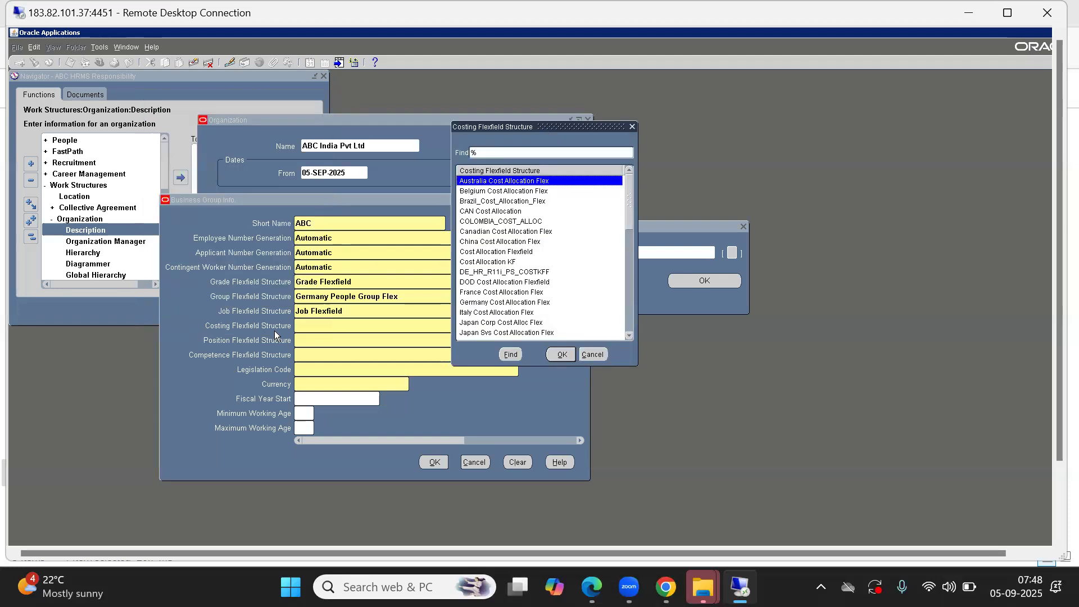
type("c")
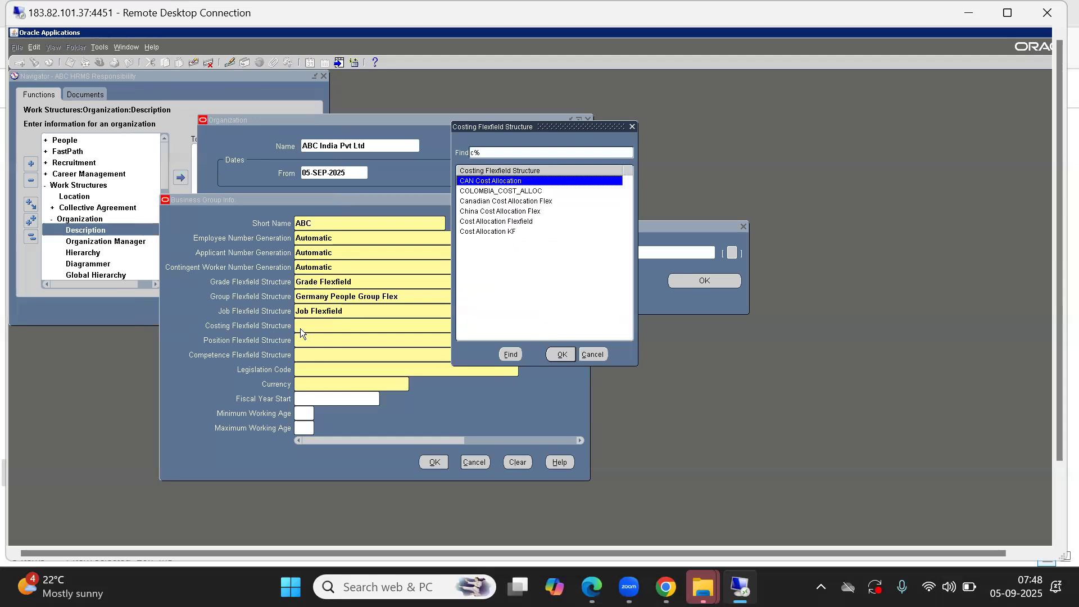
key("Down")
key("Down")
key("Down")
key("Down")
key("Down")
key("Up")
key("Return")
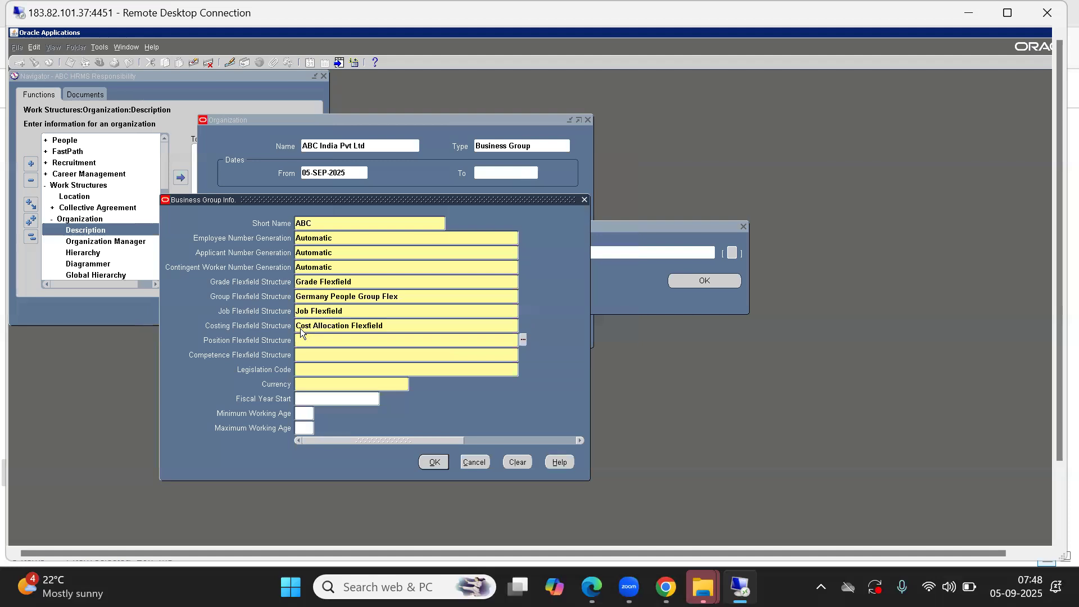
Step: Choose Position Flexfield as the Position Flexfield Structure of the business group
key("ctrl+l")
type("p%")
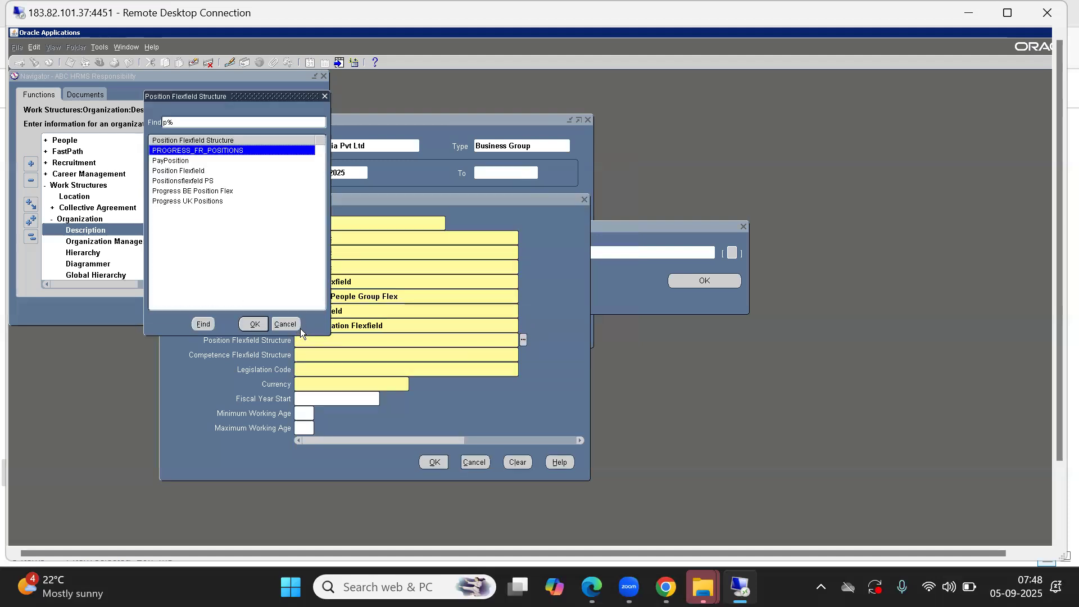
key("Down")
key("Down")
key("Down")
key("Down")
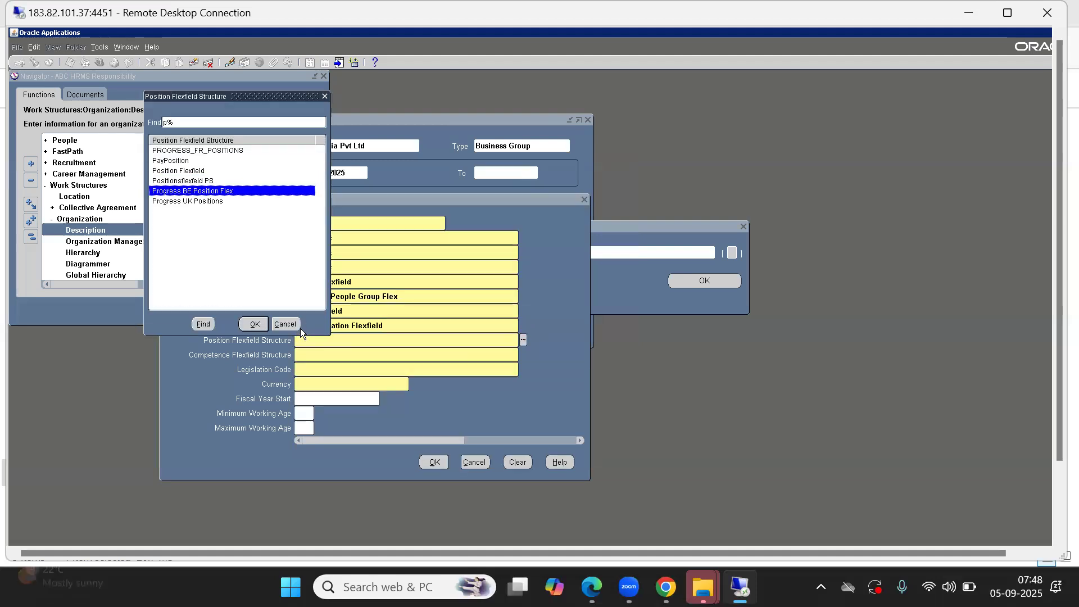
key("Up")
key("Up")
key("Down")
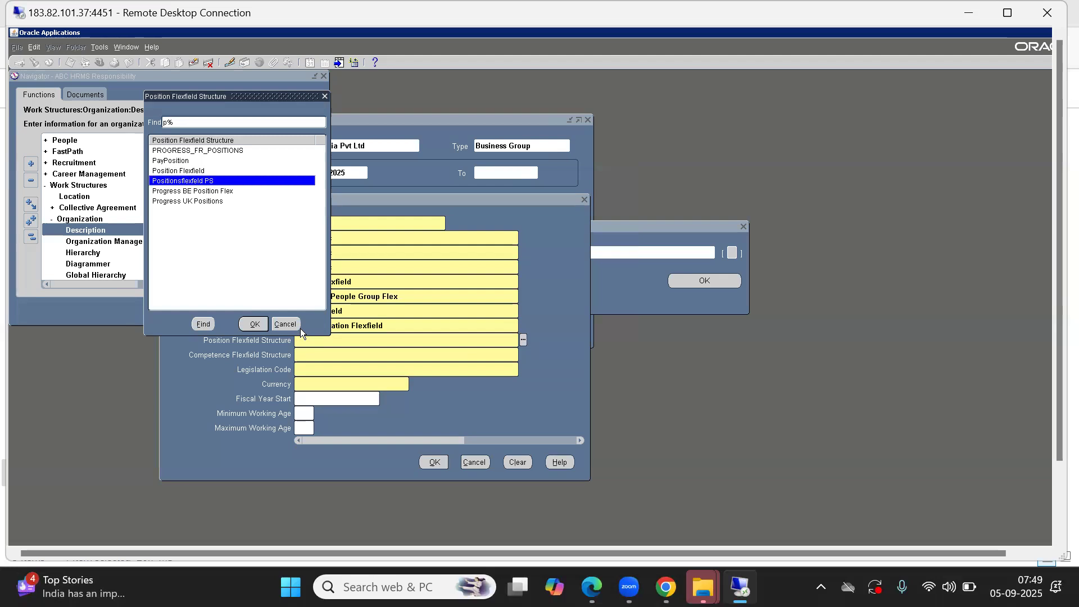
key("Up")
key("Return")
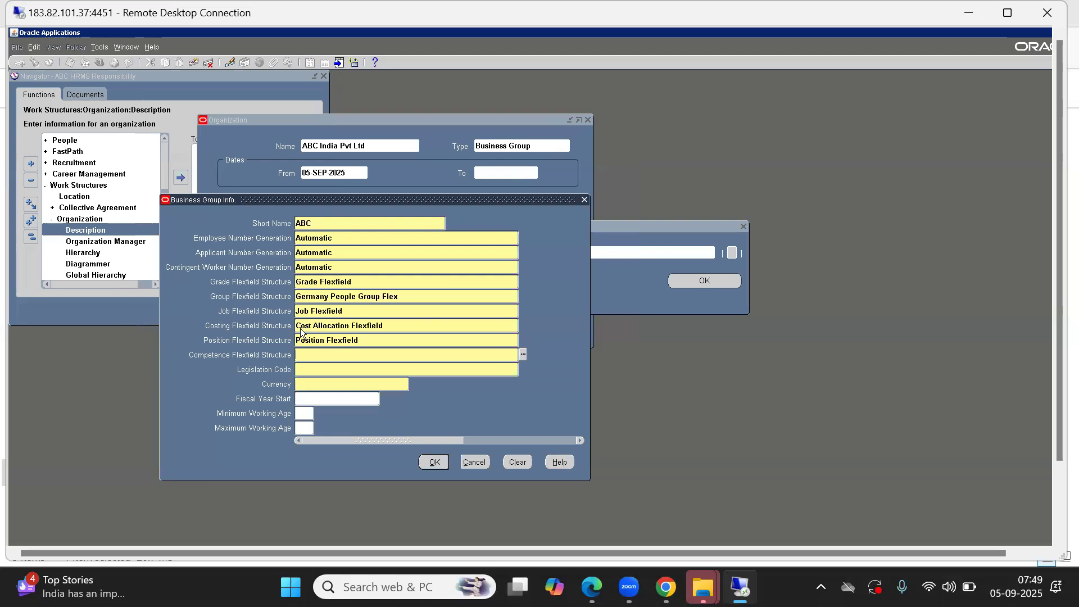
Step: Set the Competence Flexfield Structure to Competence Flexfield
key("ctrl+l")
type("c%")
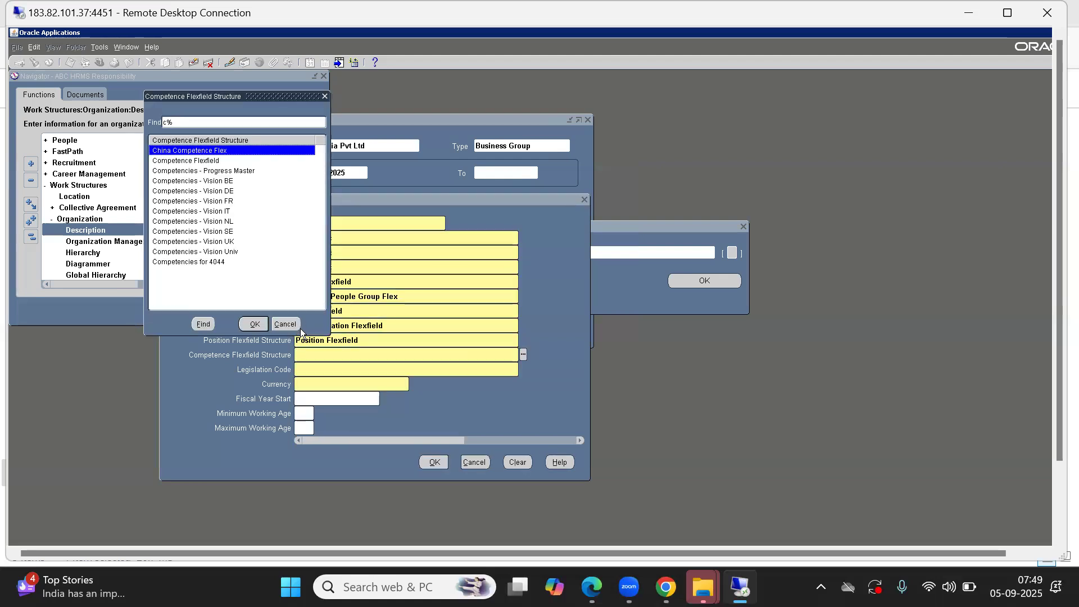
key("Down")
key("Return")
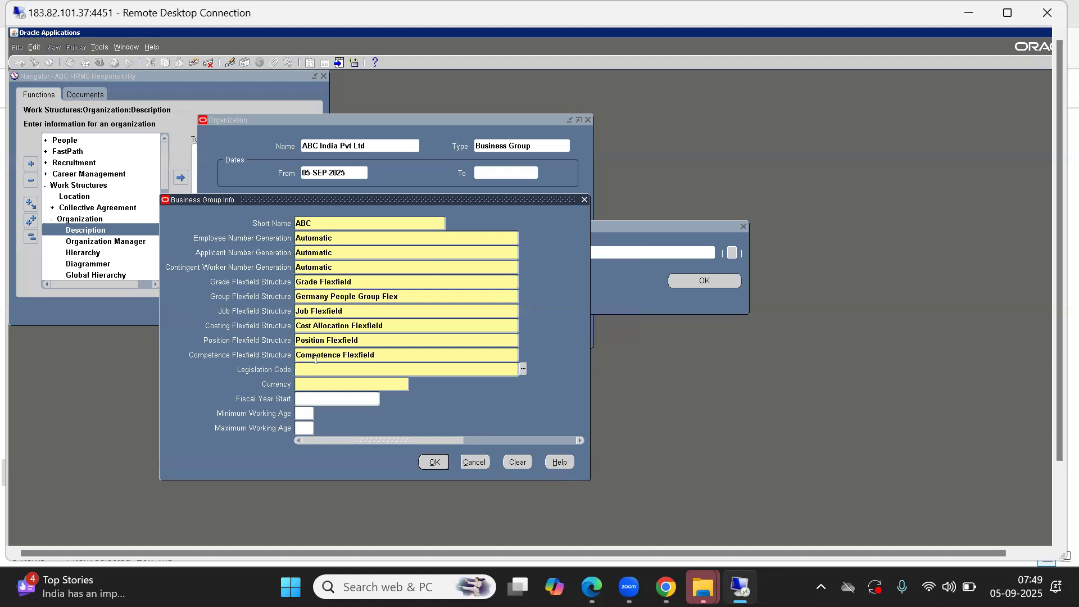
Step: Set the business group's Legislation Code to India
key("ctrl+l")
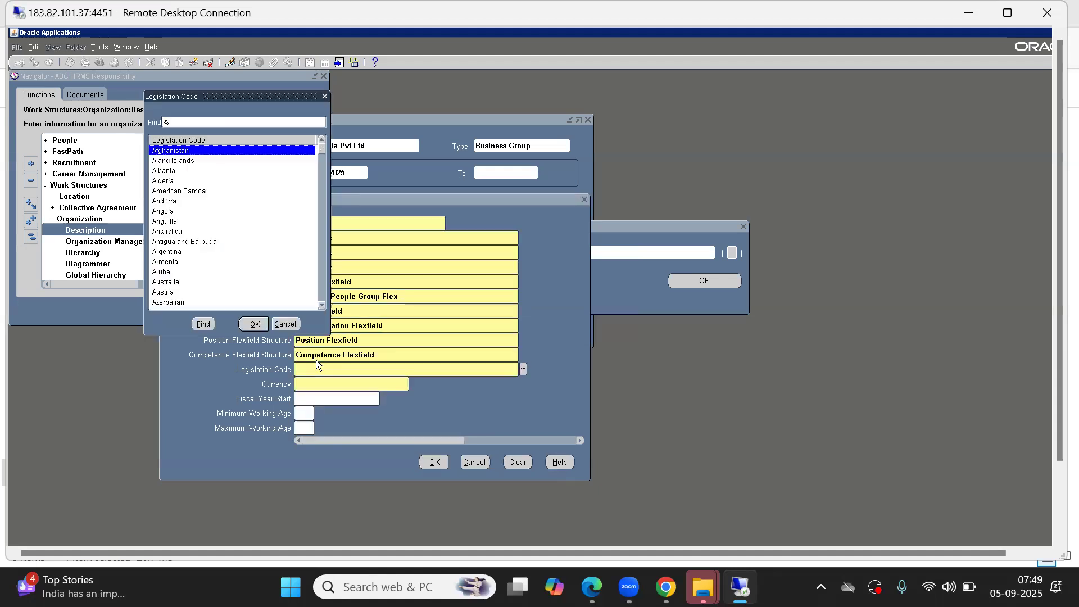
type("I")
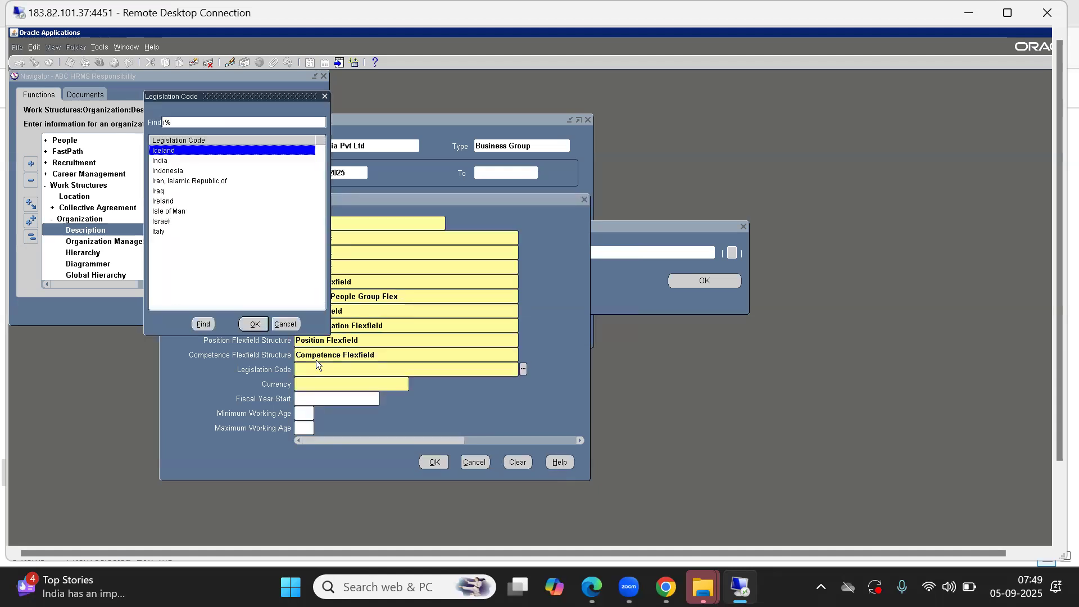
key("Down")
key("Down")
key("Down")
key("Up")
key("Up")
key("Return")
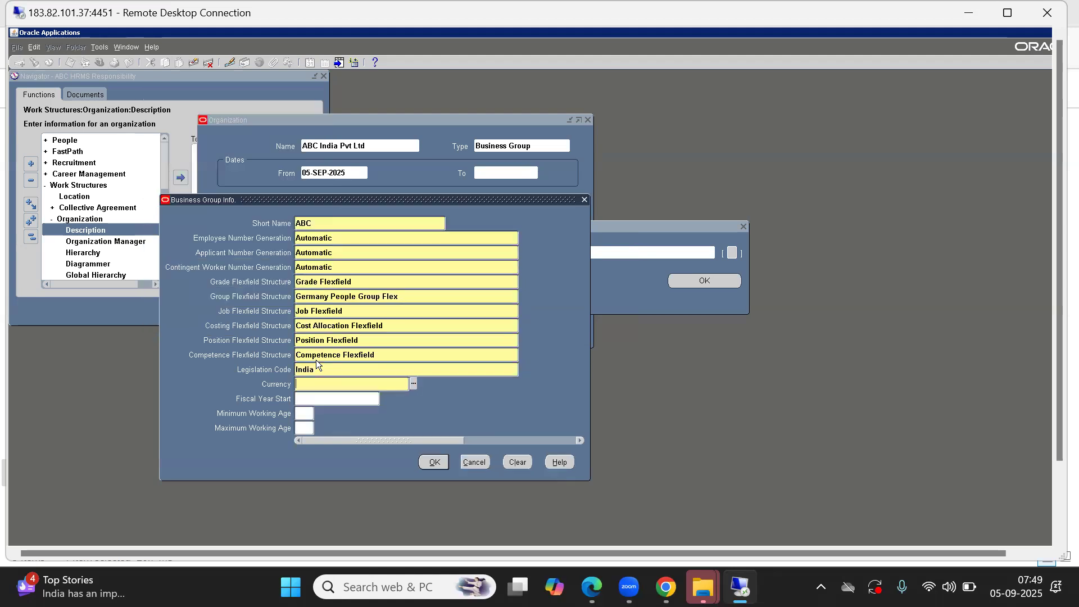
Step: Set the Currency to INR (Indian Rupee) and the Fiscal Year Start to 01-SEP-2025
key("ctrl+l")
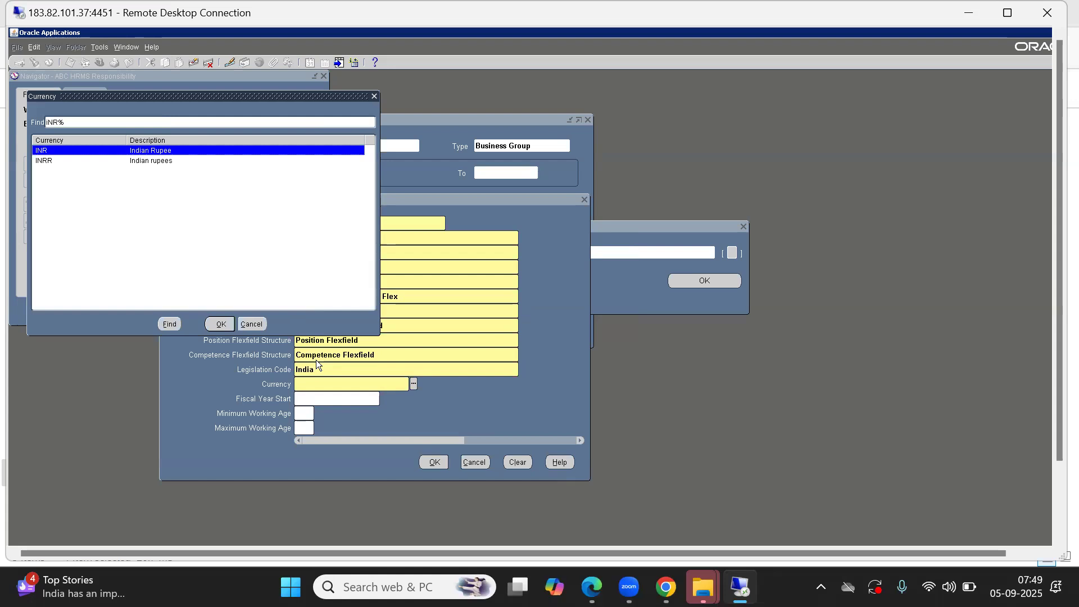
key("Down")
key("Up")
key("Return")
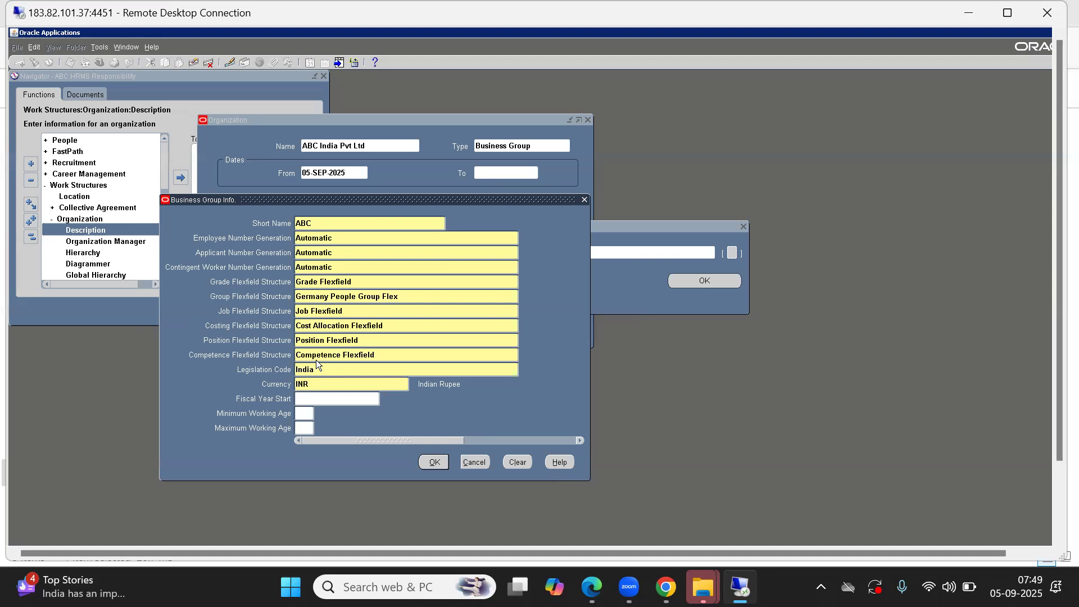
type("01-SEP-2025")
key("Tab")
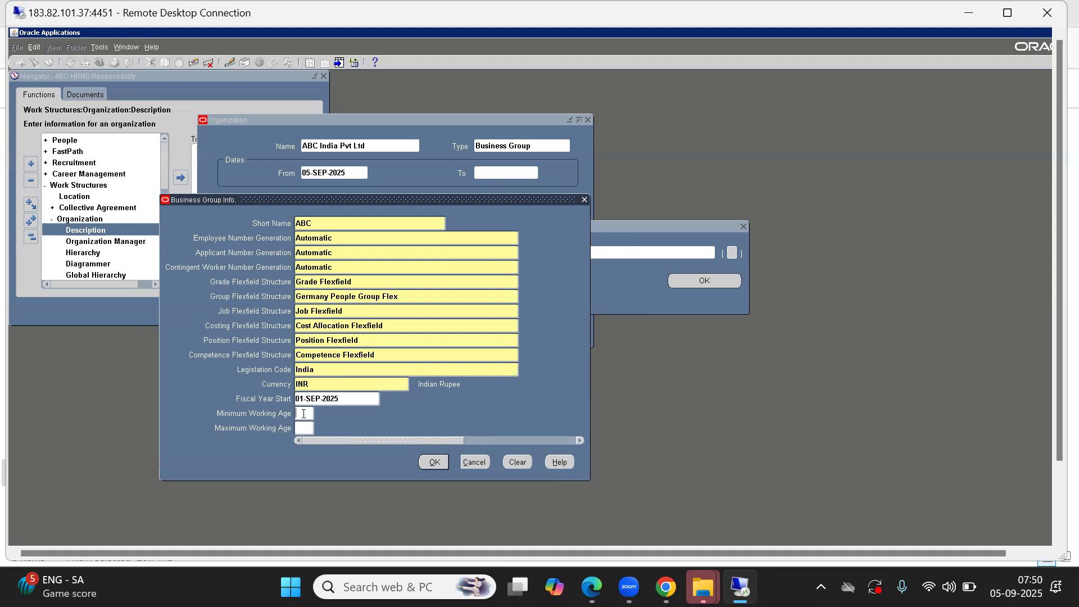
Step: Set the Minimum Working Age to 18 and Maximum Working Age to 75, and accept the Business Group Info
type("18")
key("Return")
left_click(307, 427)
type("5")
key("Tab")
key("Tab")
left_click(434, 462)
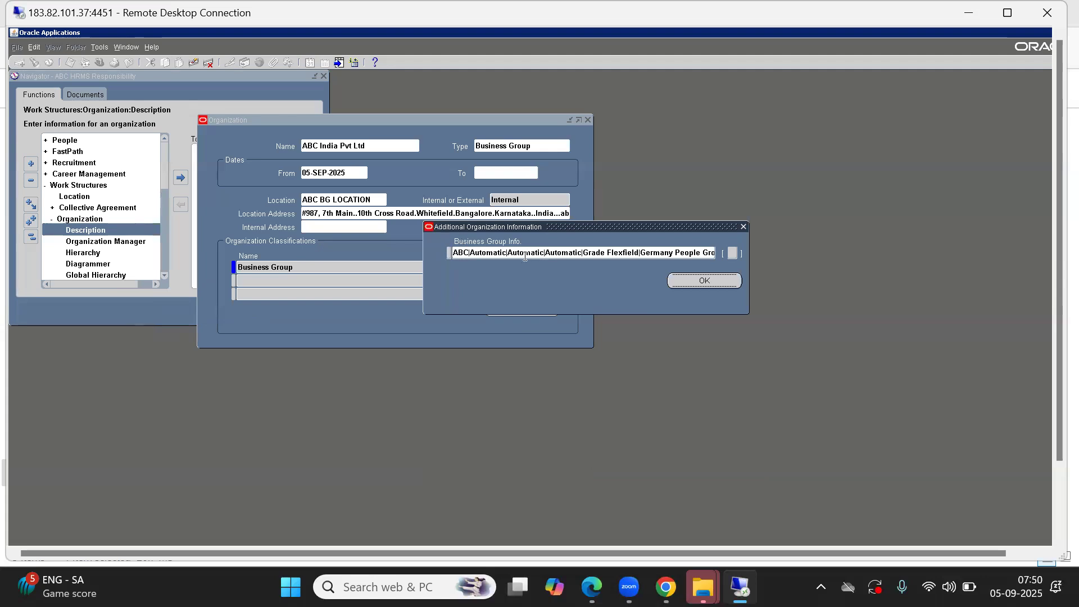
Step: Review the completed Business Group Info once more and save the additional organization information
left_click(479, 252)
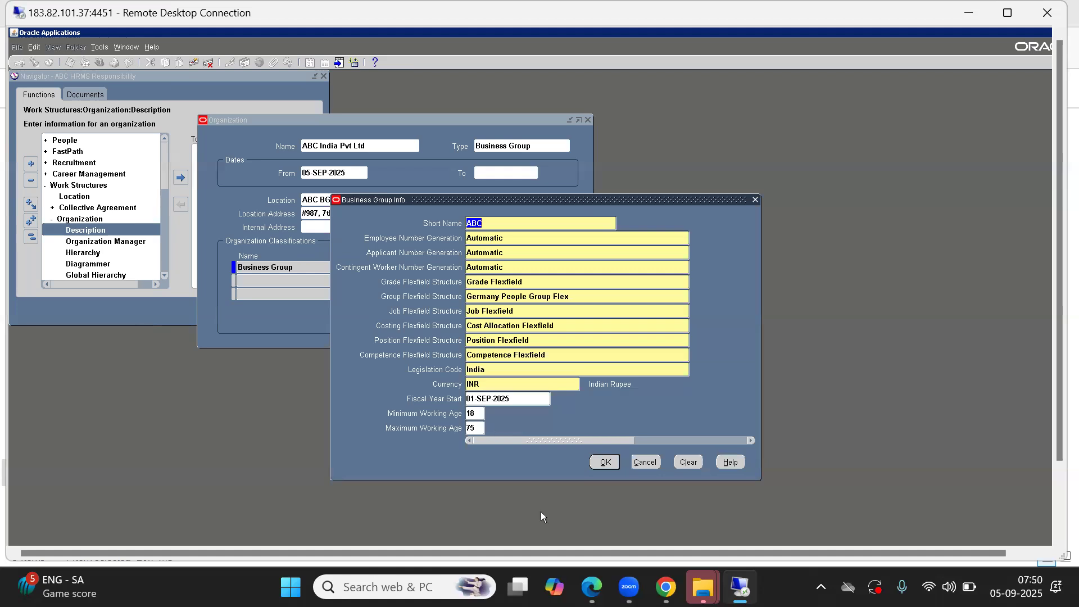
left_click(611, 466)
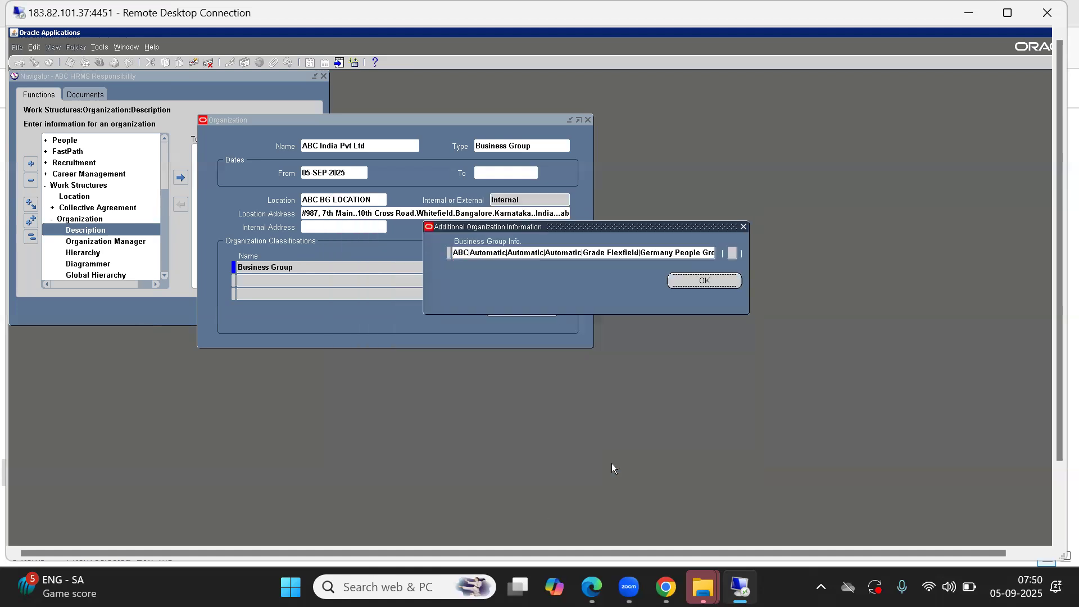
left_click(707, 280)
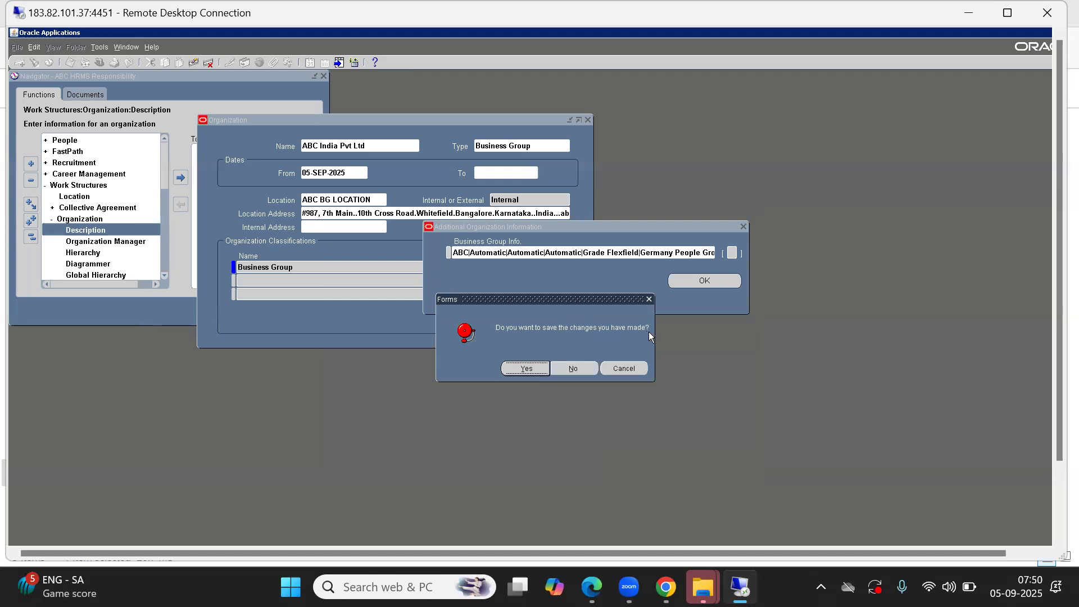
left_click(533, 374)
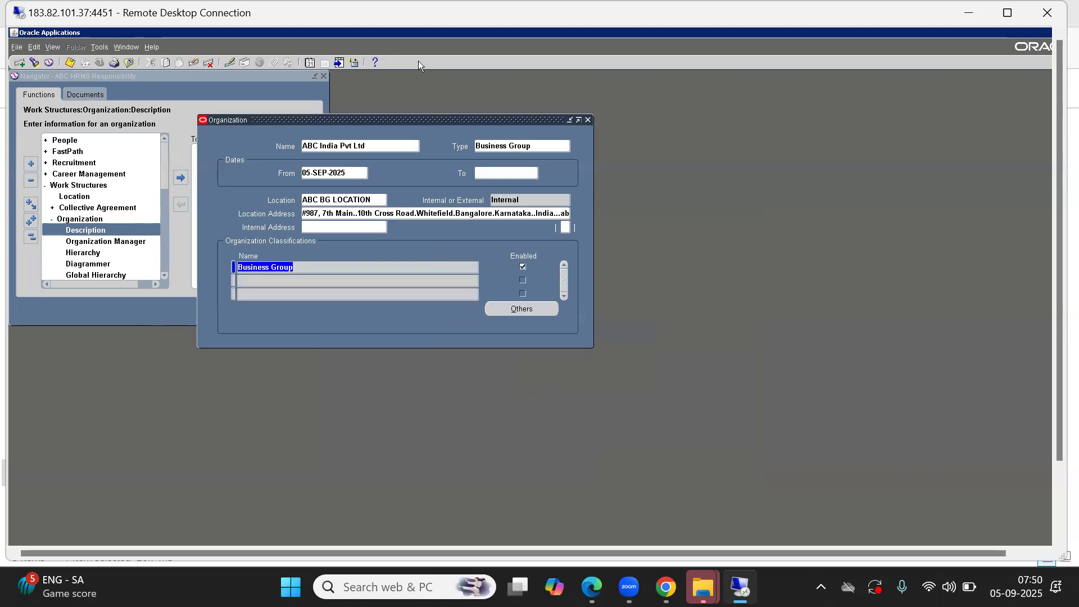
Step: Expand the remote session to full screen, close the Organization form and collapse the whole navigator function tree
left_click(1007, 13)
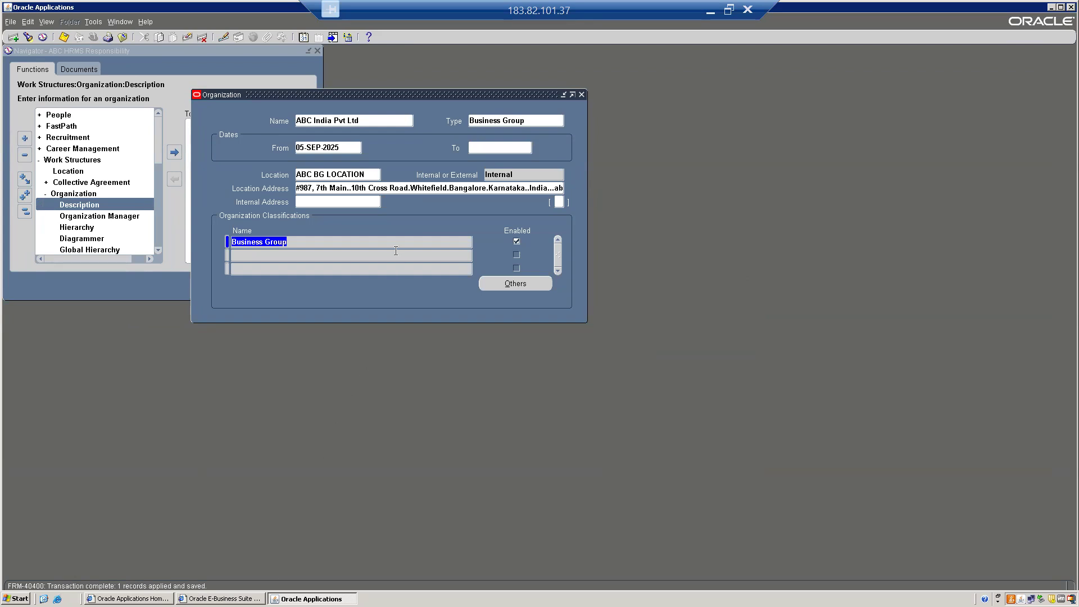
left_click(582, 95)
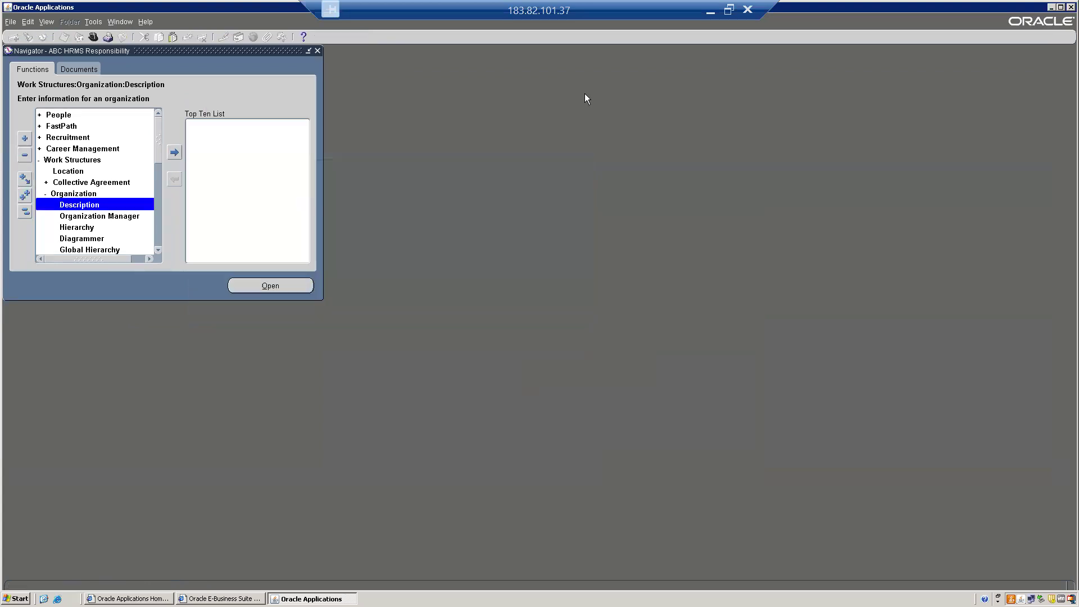
left_click(24, 211)
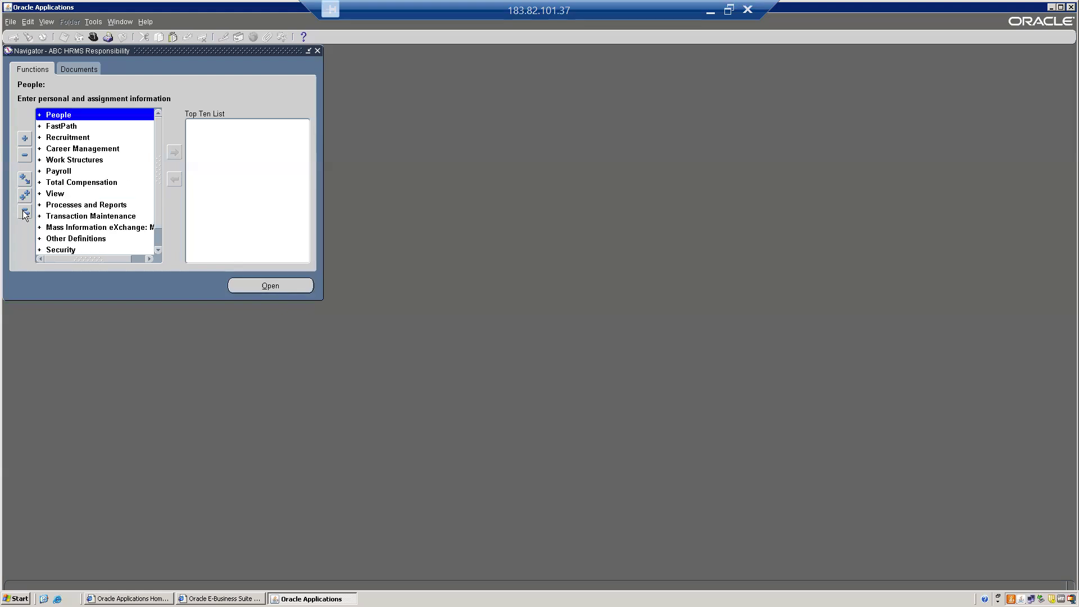